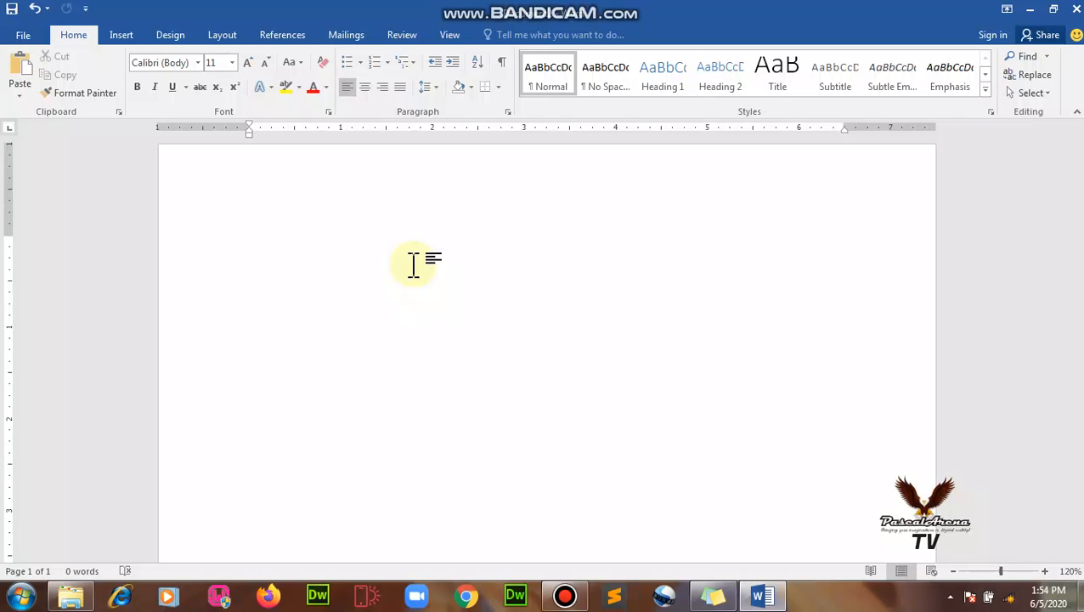
Type 'I am working on this document. But I am really scared that it may not be able to contain inside one page.'.
type("I am")
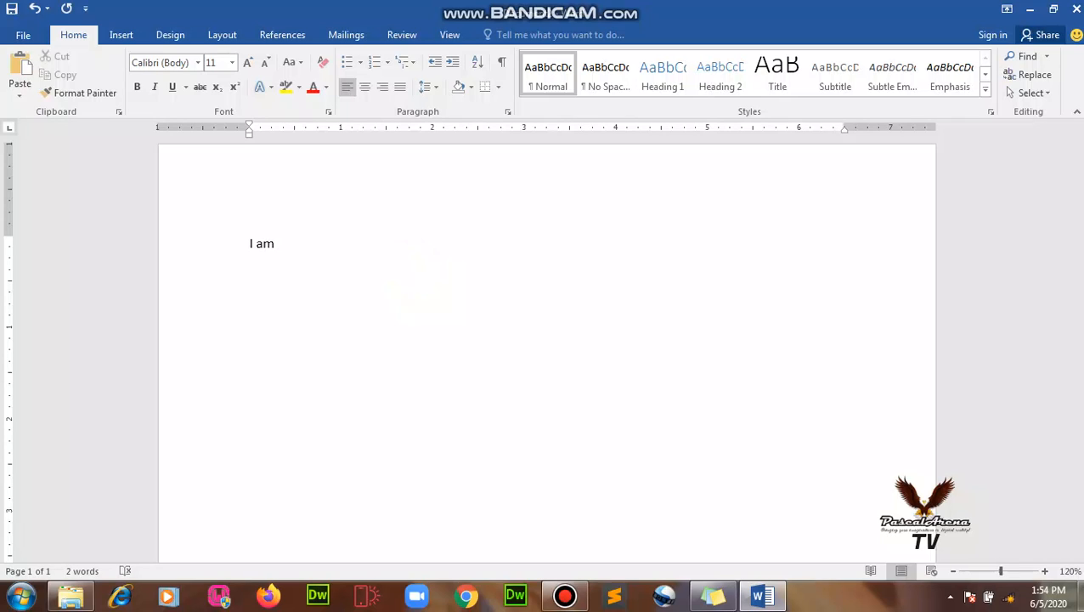
type(" working on this")
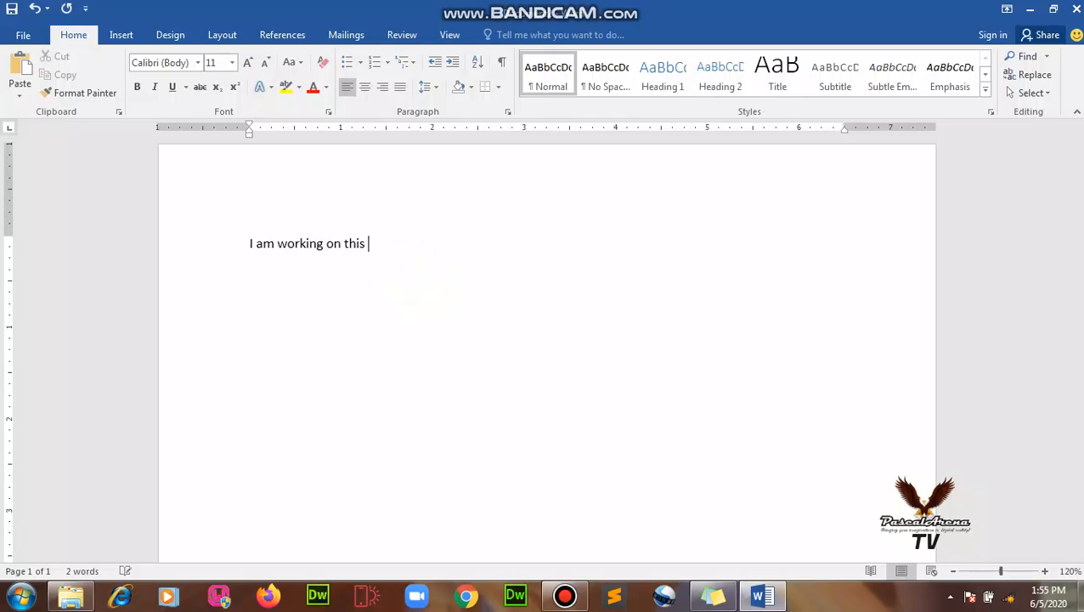
type(" document")
type(". But I am")
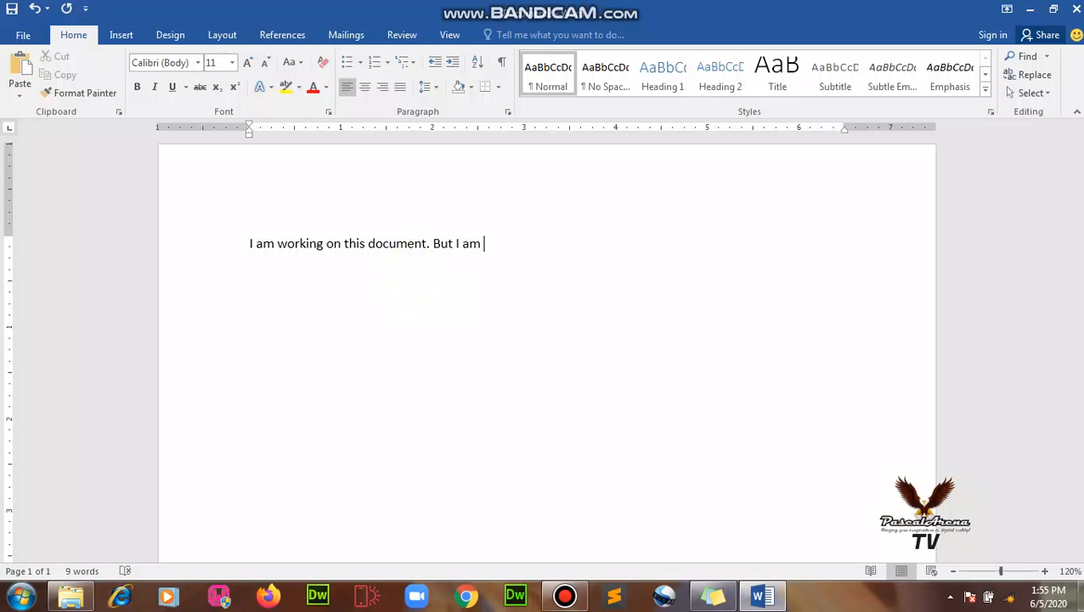
type(" rea")
type("lly scared that ")
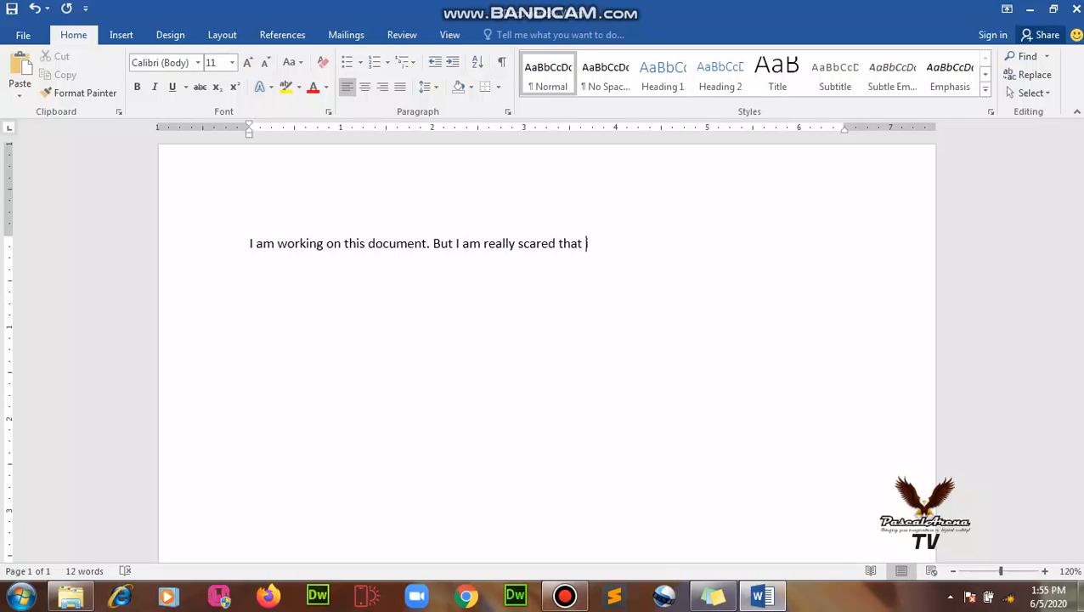
type("it may not be able to")
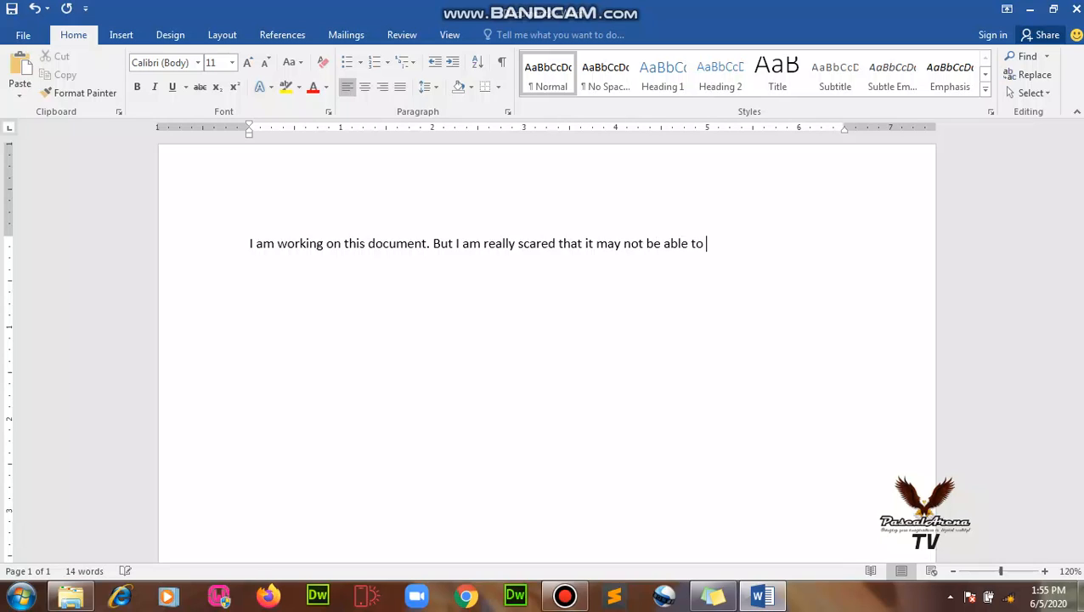
type(" contain inside one page")
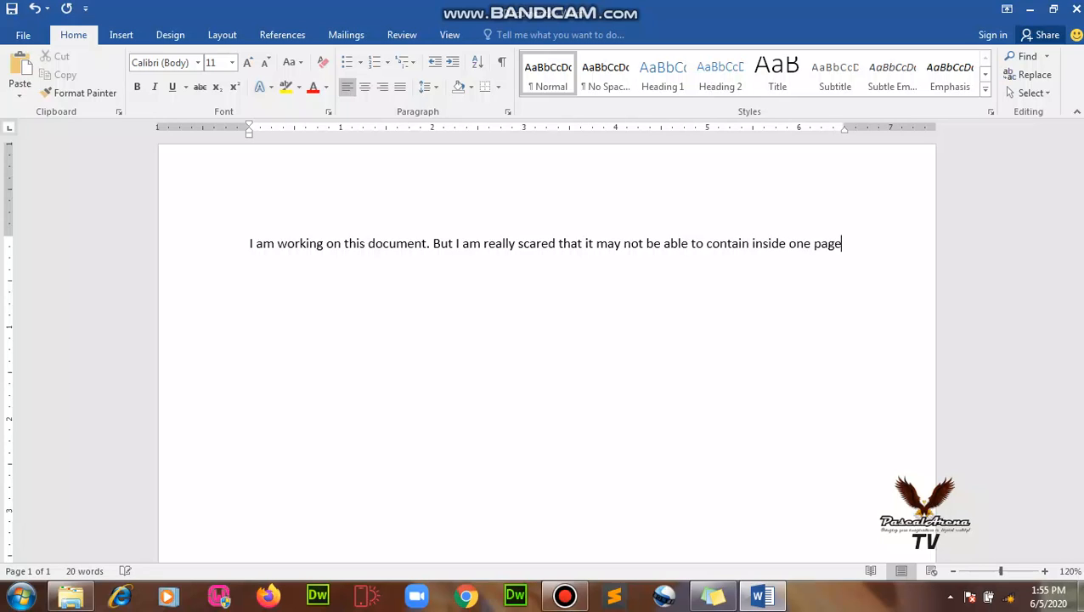
type(".")
Add lines about the boss's one-page reminder and 'So I need help on how to handle this', then select all.
key("Return")
type("Few miniutes ago")
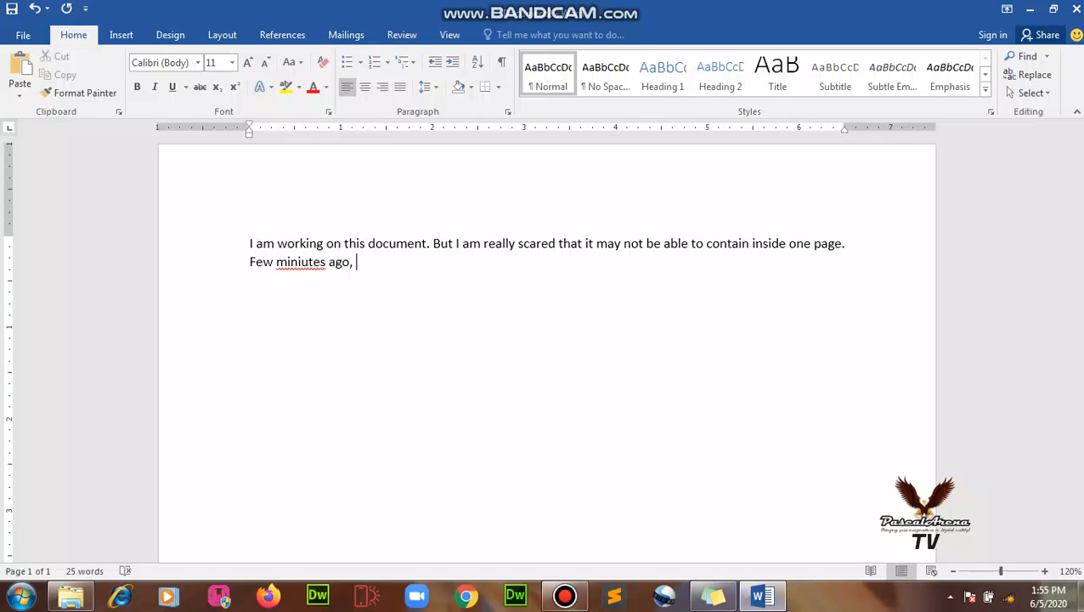
type(", my  boss reminded me")
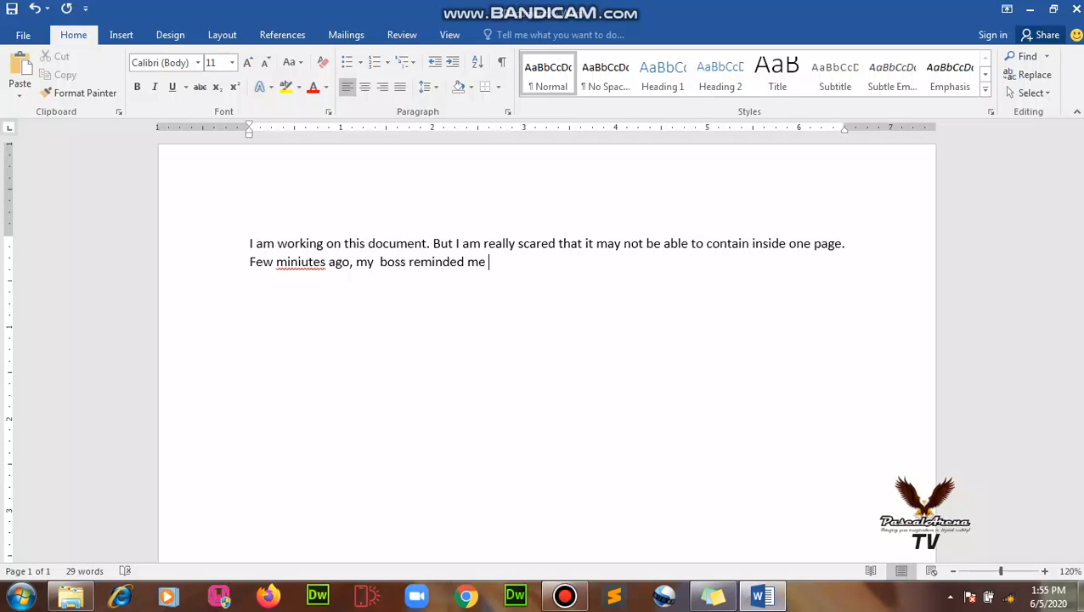
type(" not to allow this very ")
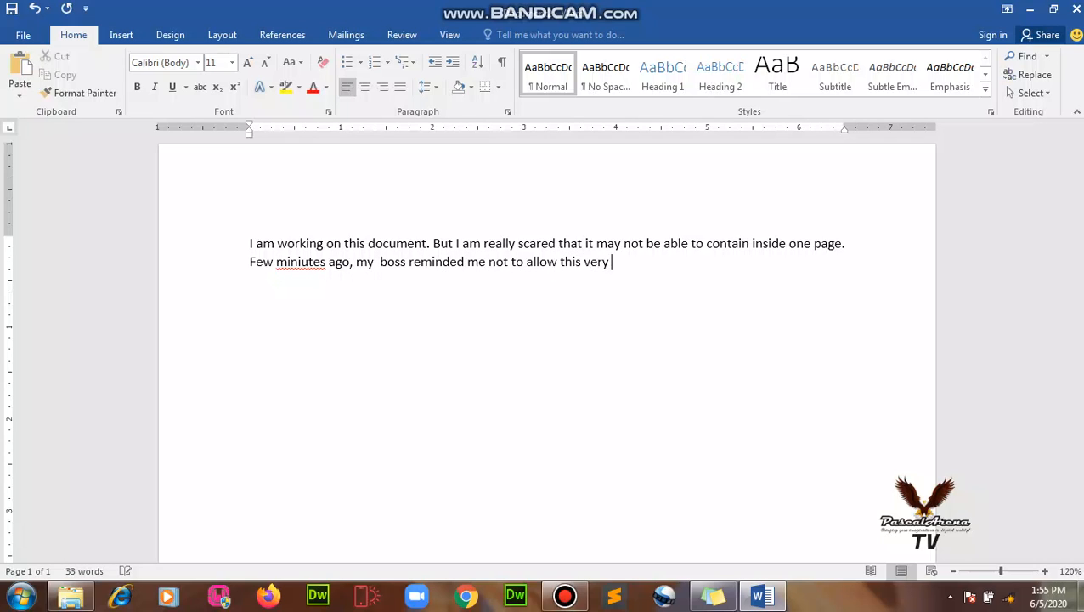
type("document to unve")
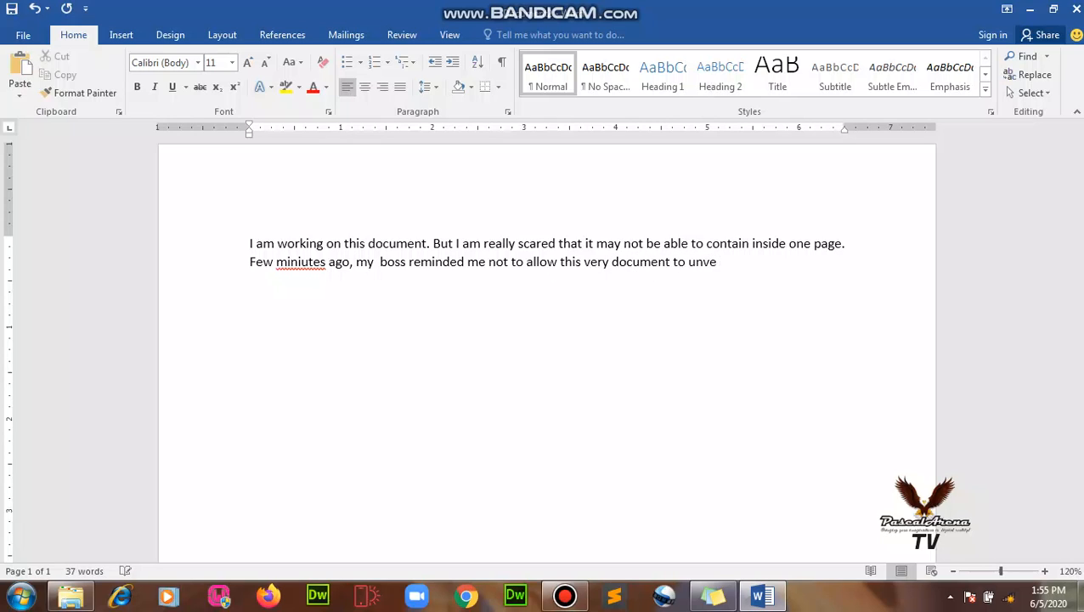
key("BackSpace")
key("BackSpace")
key("BackSpace")
key("BackSpace")
type("overlap to another page")
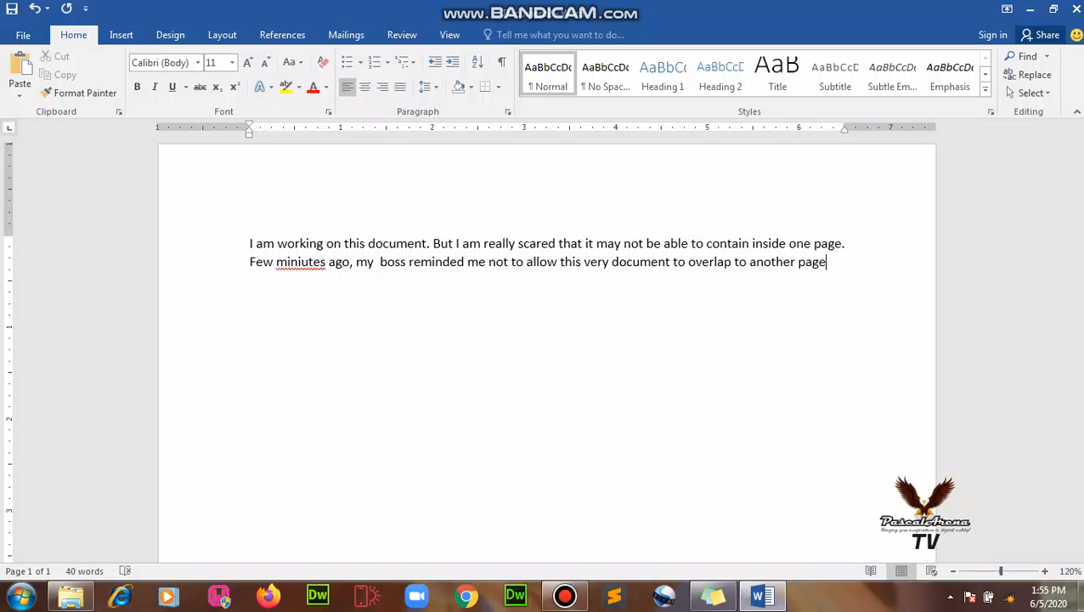
type(". S")
key("Return")
type("So I need help on ho")
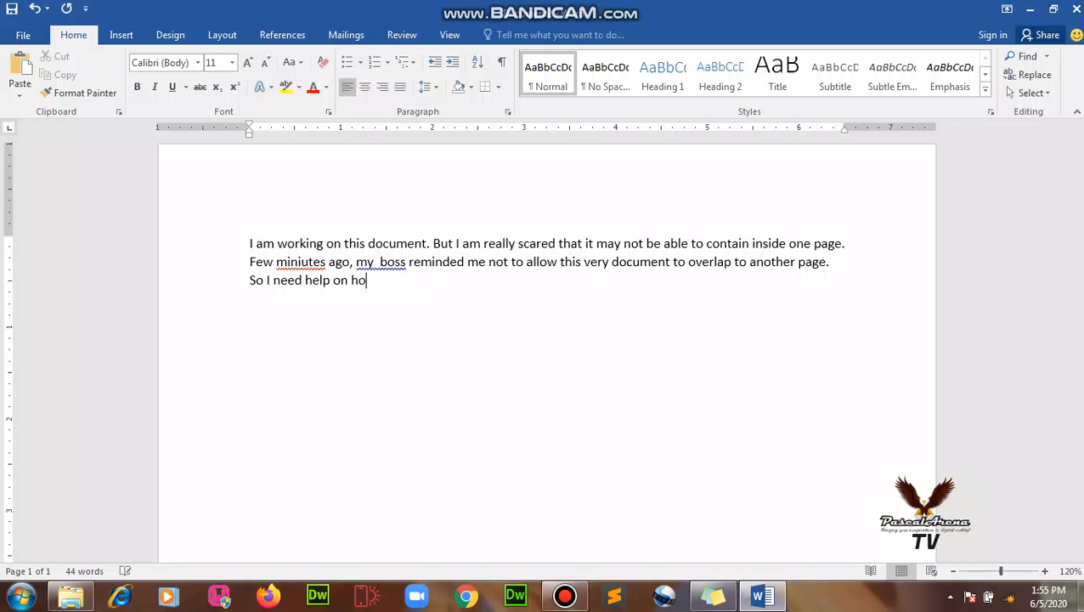
type("w to handle this.")
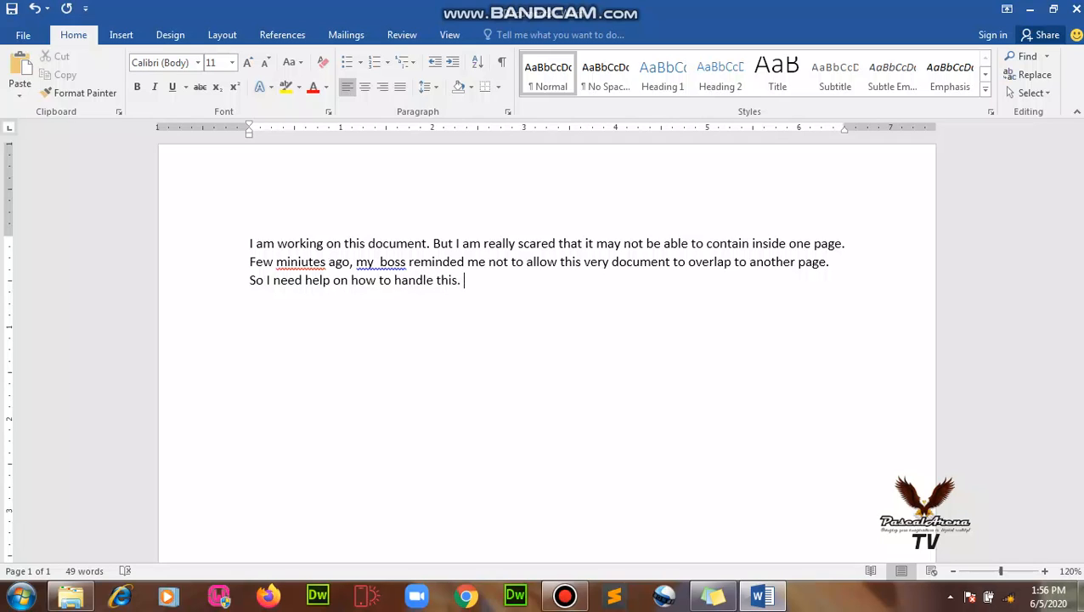
key("ctrl+a")
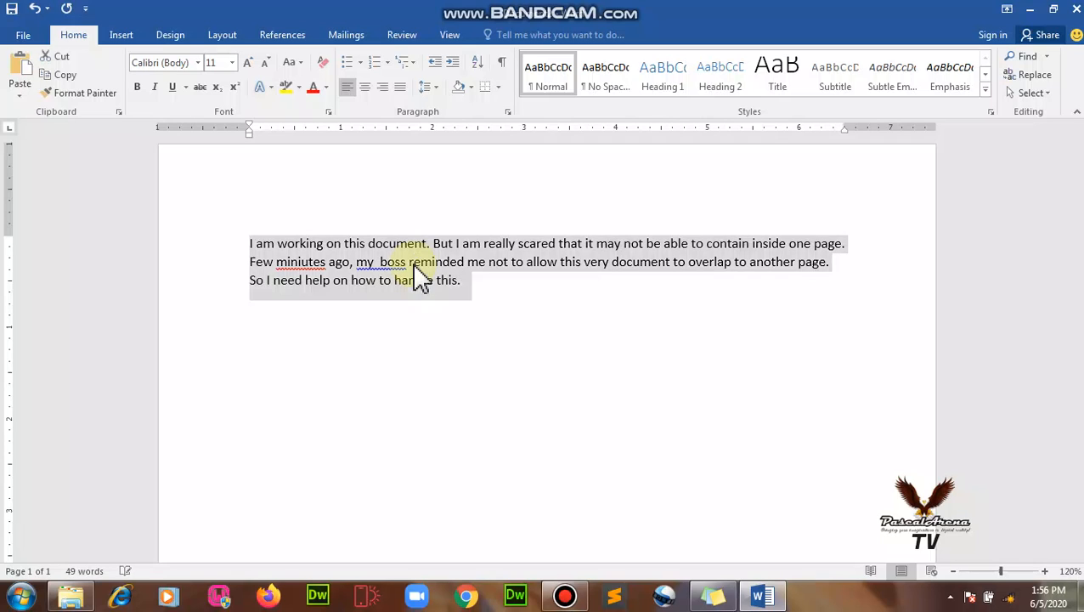
Copy the paragraph and paste it three more times, checking the text now reaches page 2.
left_click(538, 276)
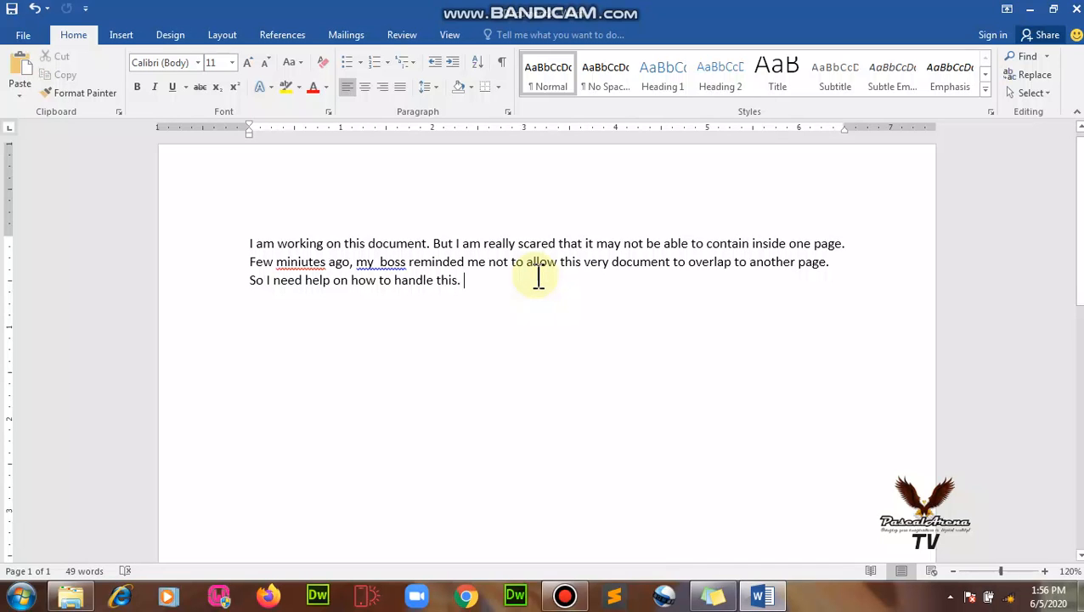
key("ctrl+a")
key("ctrl+c")
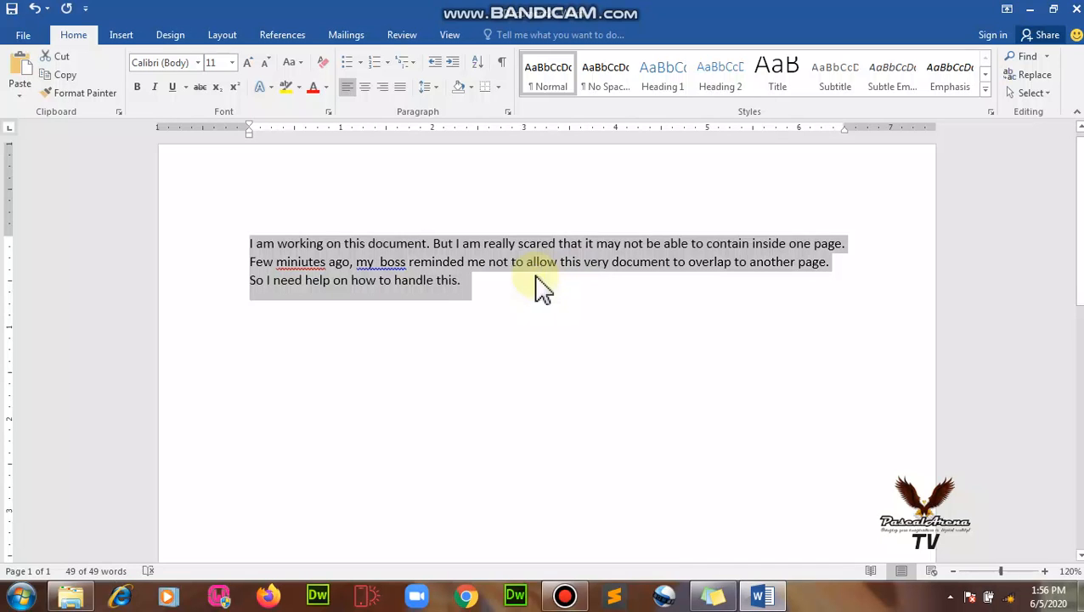
left_click(539, 288)
key("ctrl+v")
key("ctrl+v")
key("ctrl+v")
key("ctrl+v")
key("ctrl+v")
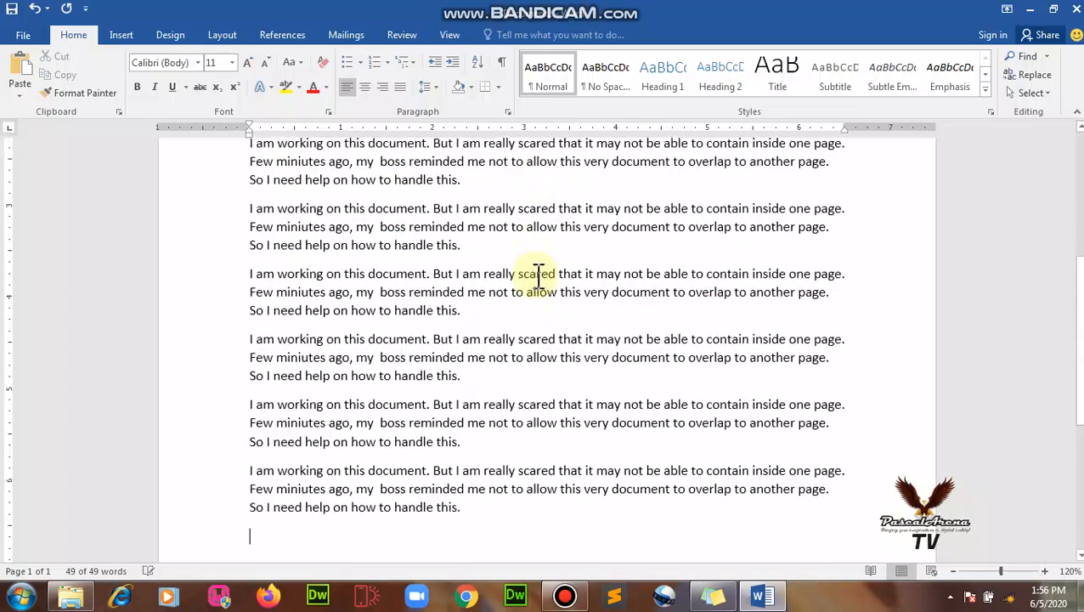
key("ctrl+v")
key("ctrl+v")
key("ctrl+v")
key("ctrl+v")
key("ctrl+v")
key("ctrl+v")
key("ctrl+v")
key("ctrl+v")
key("ctrl+v")
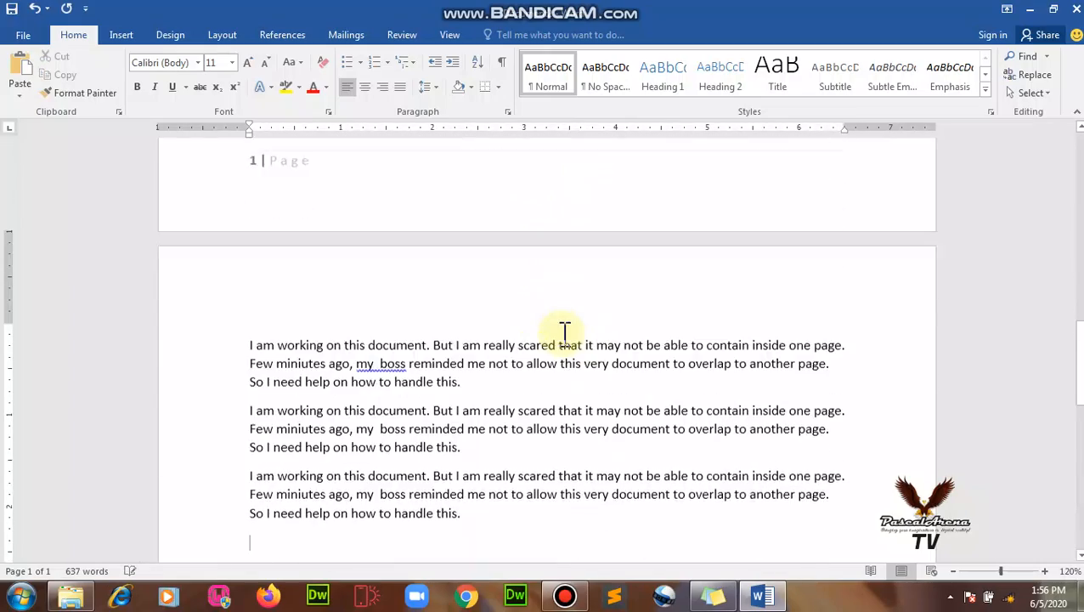
key("ctrl+v")
key("ctrl+v")
key("ctrl+v")
key("ctrl+v")
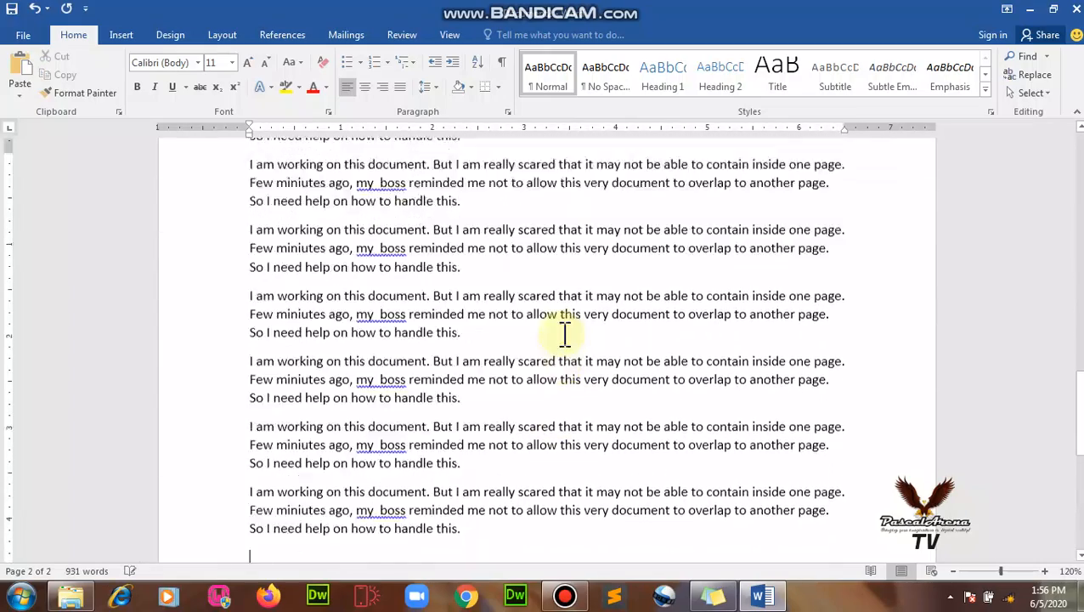
scroll(564, 334, "down", 4)
scroll(562, 334, "up", 1)
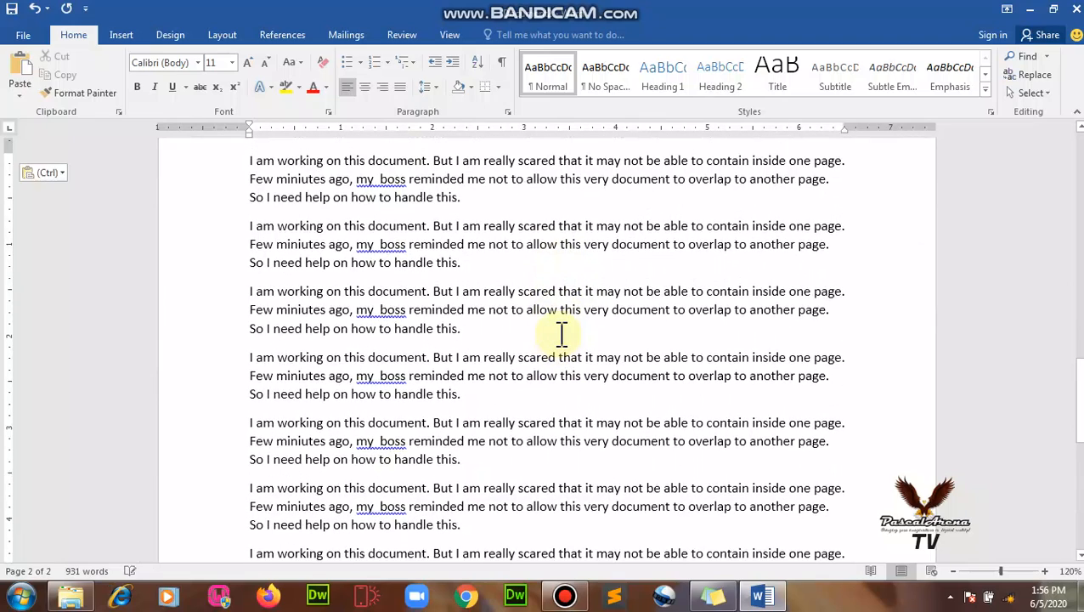
scroll(561, 333, "down", 5)
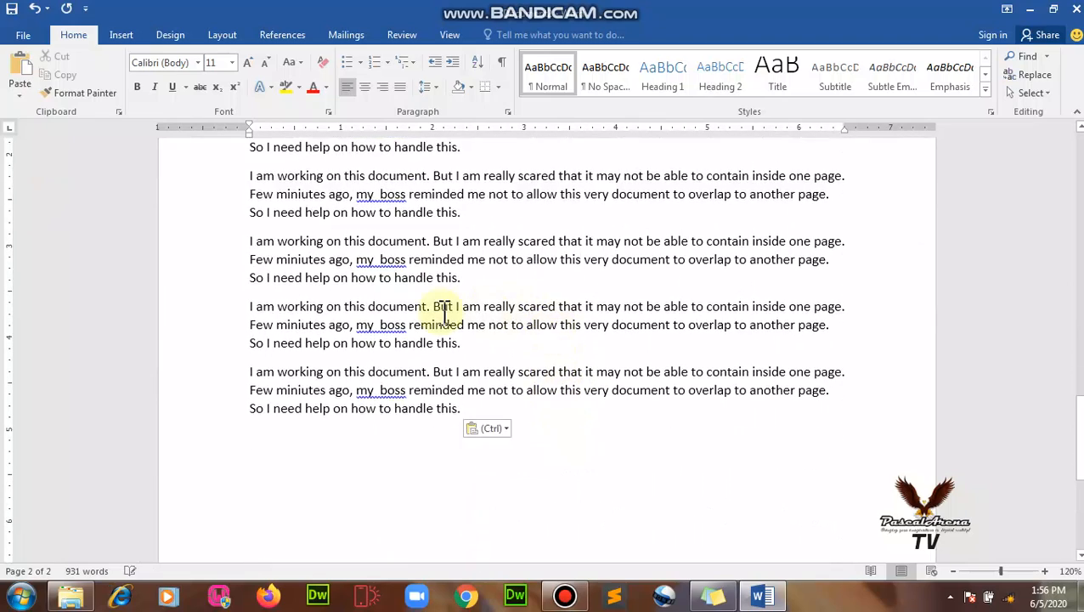
scroll(446, 314, "down", 5)
scroll(446, 314, "up", 10)
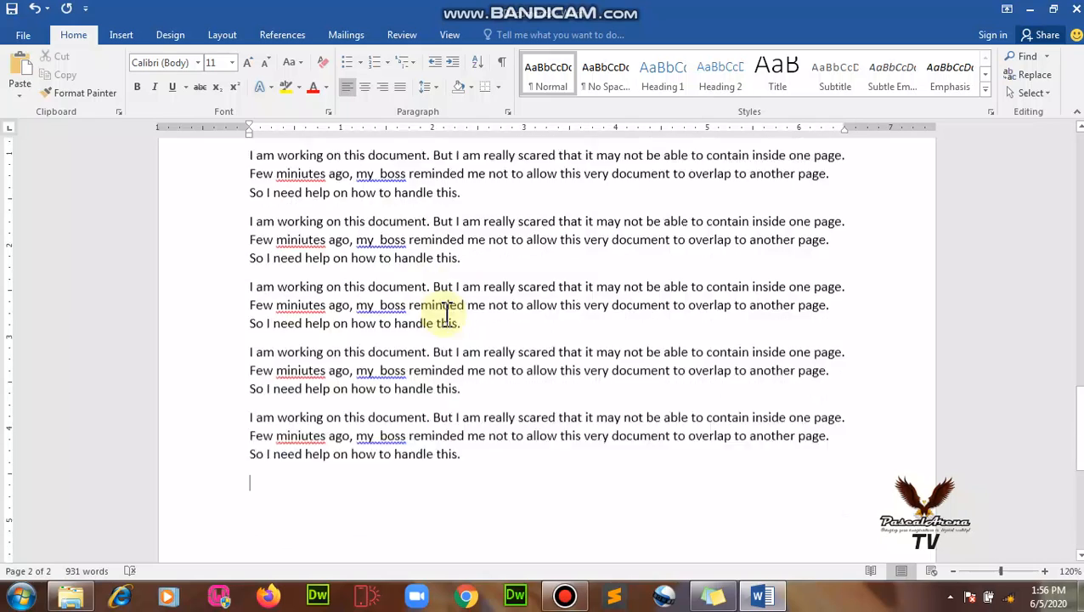
scroll(441, 314, "up", 10)
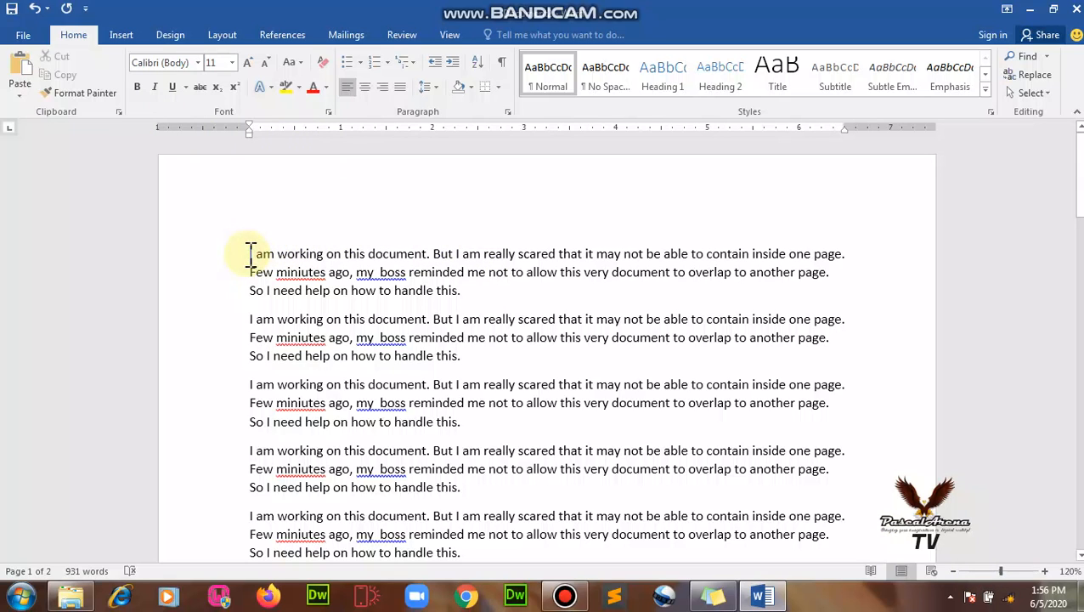
Select all the text, set it to 14 pt and justify it.
left_click_drag(251, 254, 752, 162)
scroll(388, 363, "up", 14)
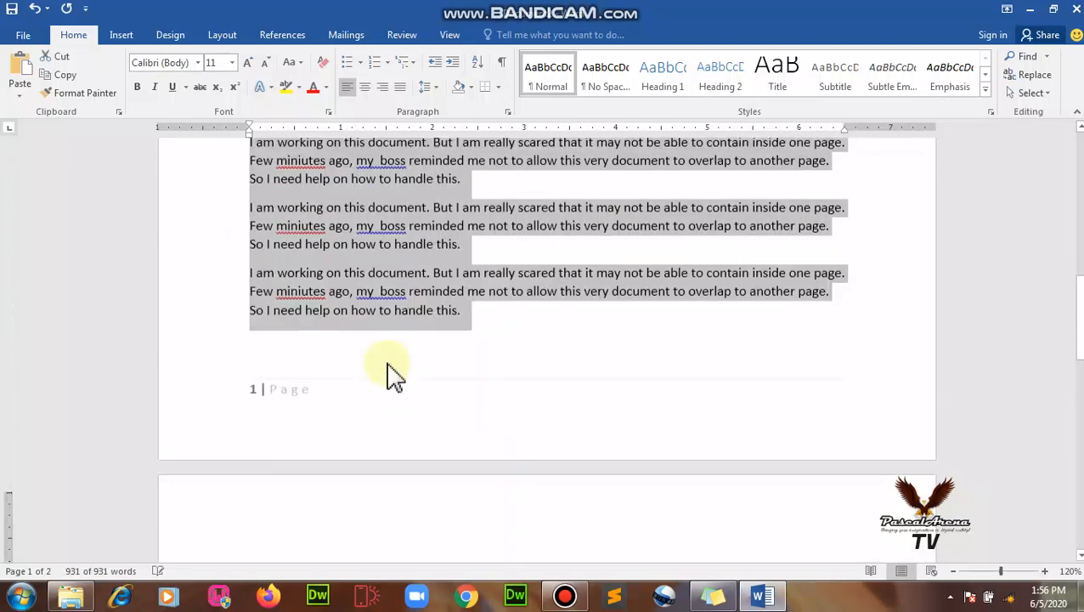
scroll(387, 370, "up", 12)
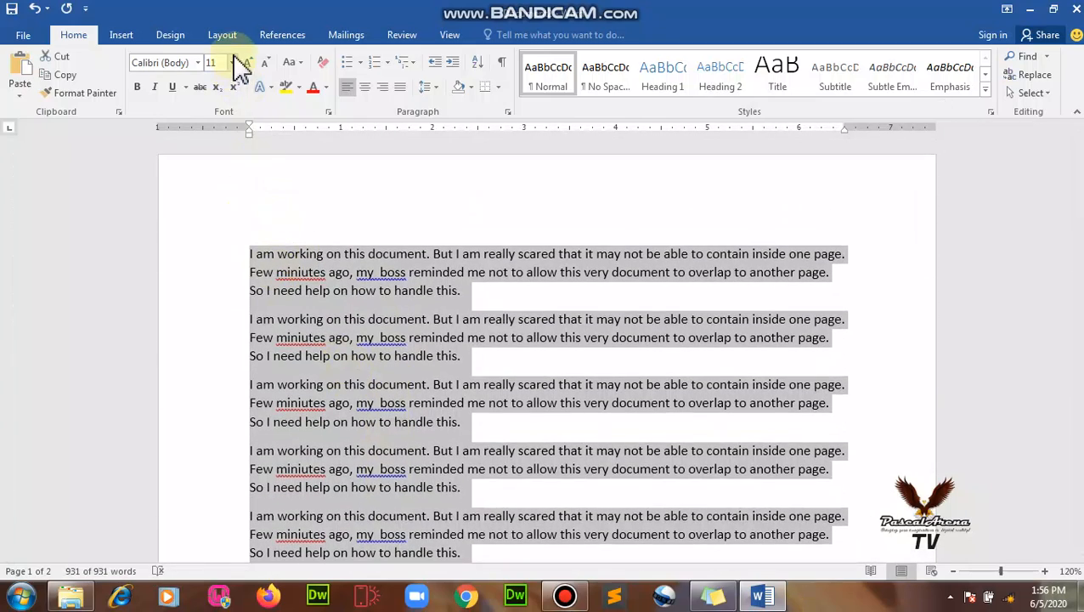
left_click(233, 63)
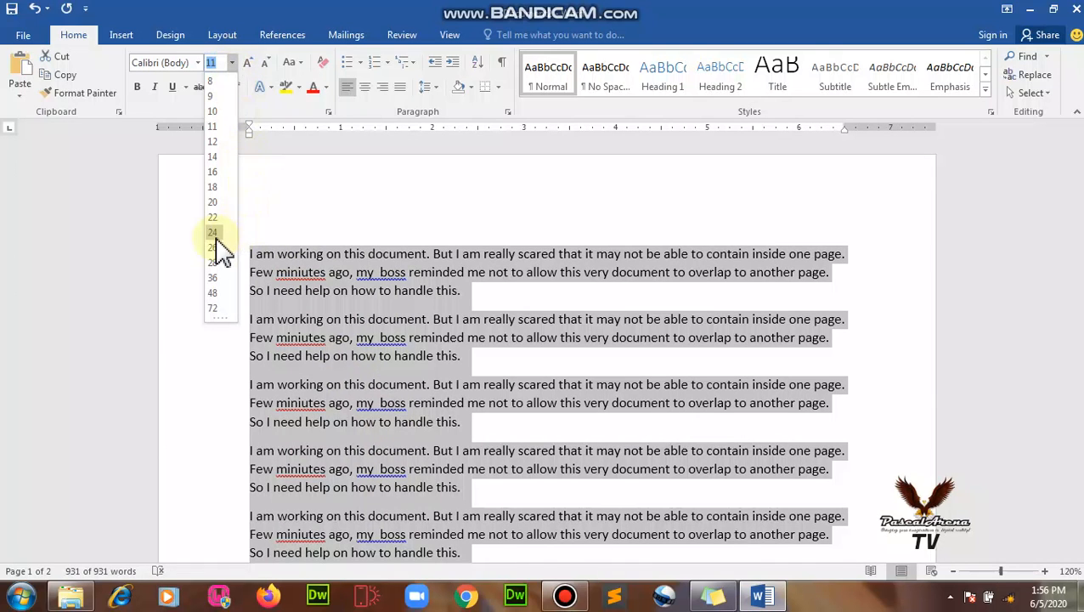
left_click(214, 158)
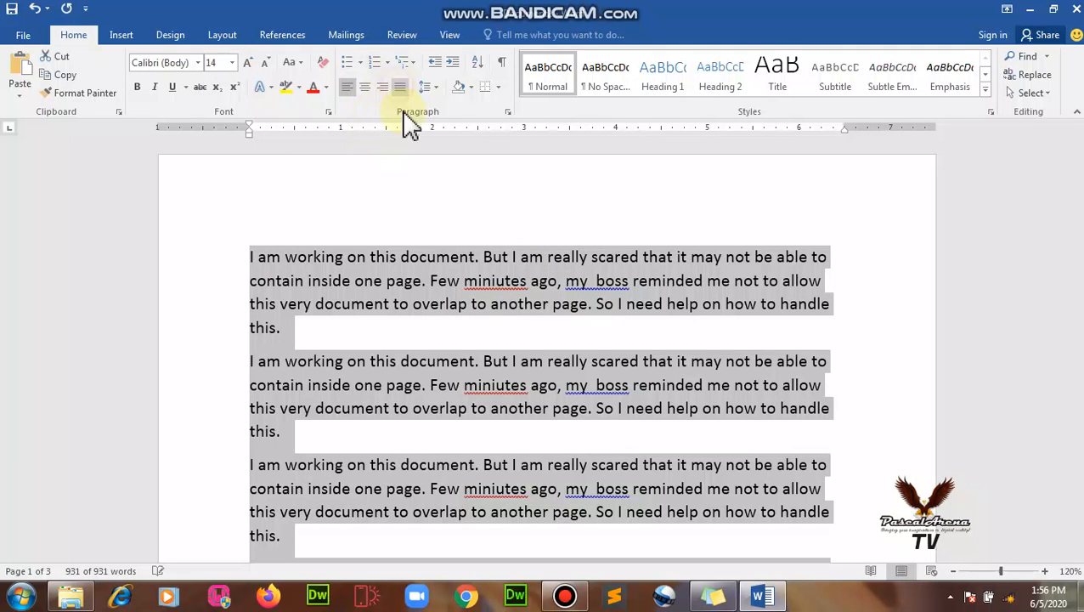
left_click(399, 87)
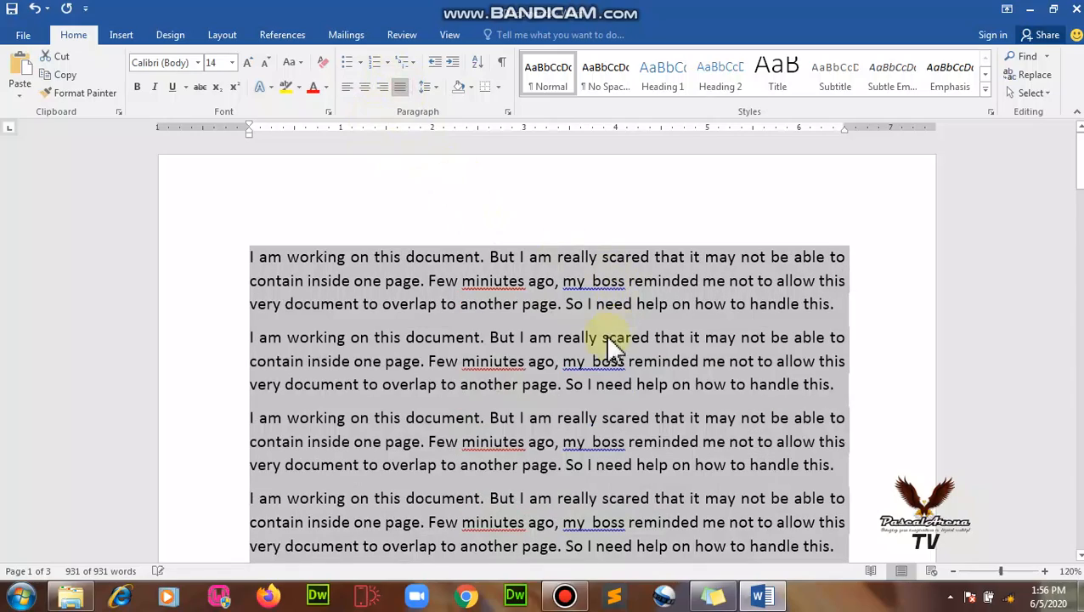
scroll(608, 344, "down", 1)
left_click(583, 316)
scroll(582, 316, "down", 2)
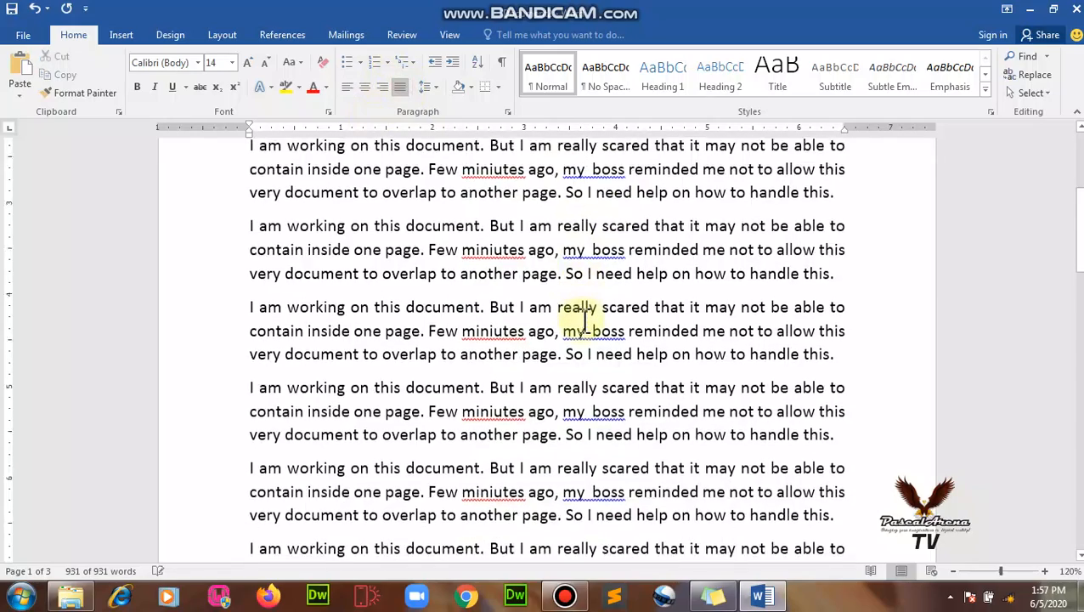
scroll(585, 320, "down", 8)
scroll(586, 323, "up", 3)
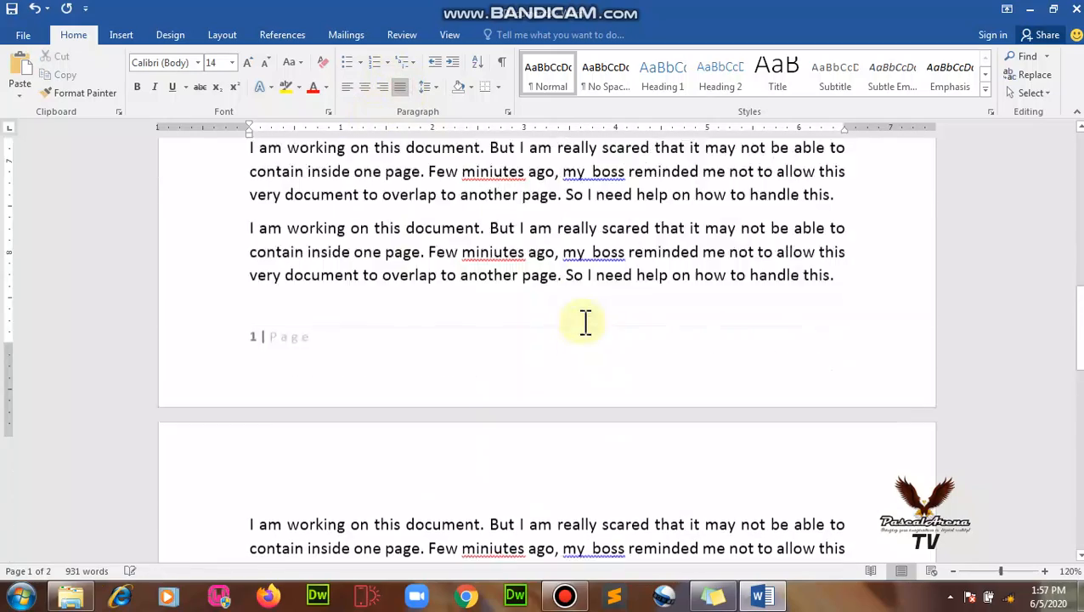
scroll(571, 319, "up", 5)
scroll(548, 300, "down", 11)
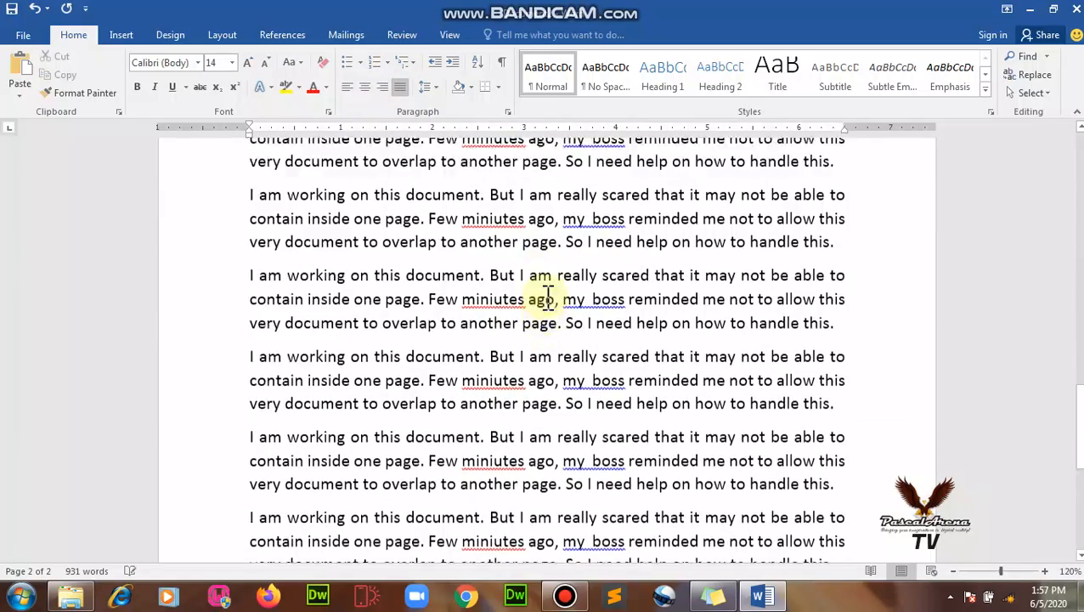
scroll(548, 295, "down", 1)
scroll(548, 297, "up", 1)
scroll(548, 298, "down", 4)
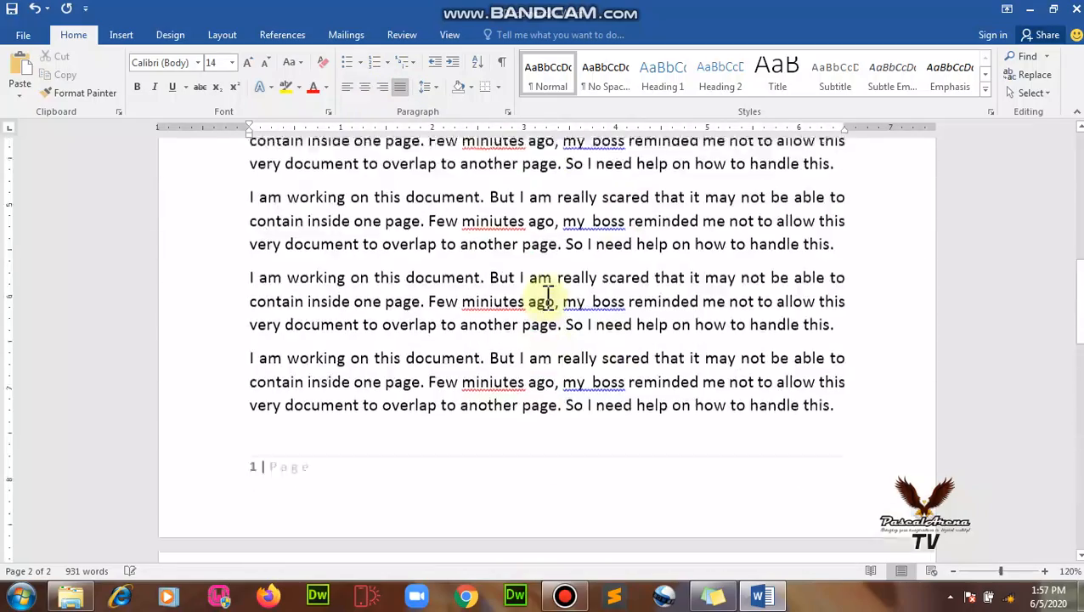
scroll(548, 297, "up", 3)
scroll(548, 299, "up", 10)
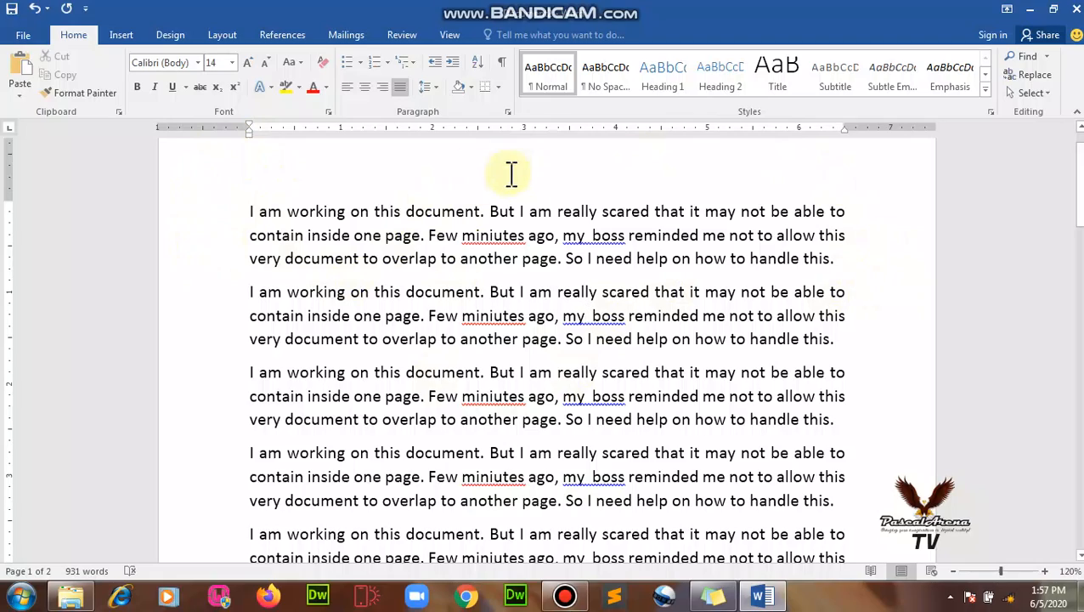
scroll(264, 417, "down", 1)
scroll(280, 467, "down", 5)
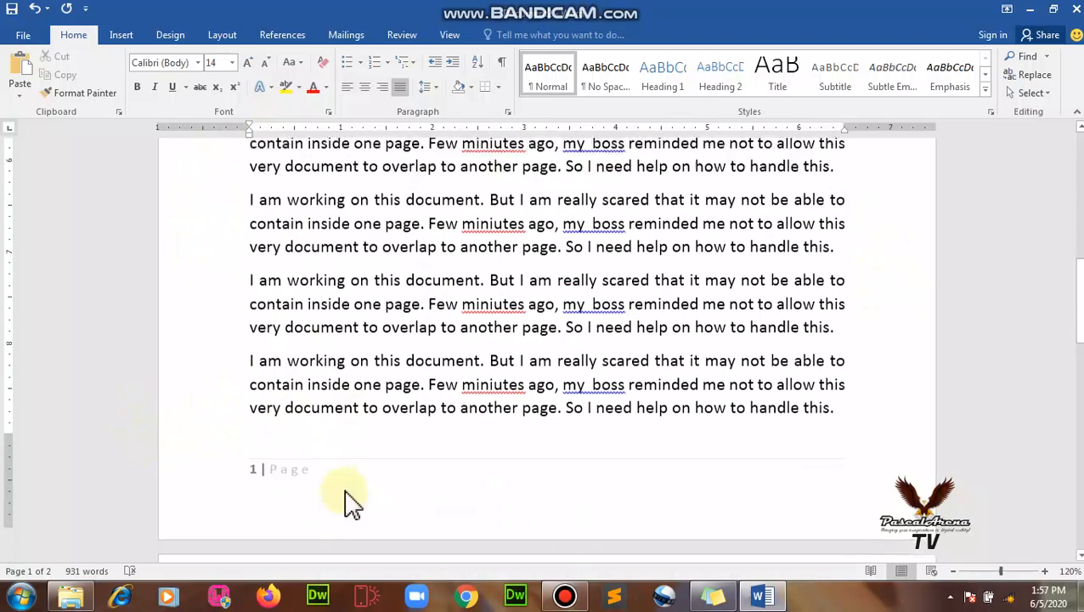
scroll(340, 476, "up", 3)
scroll(306, 289, "down", 1)
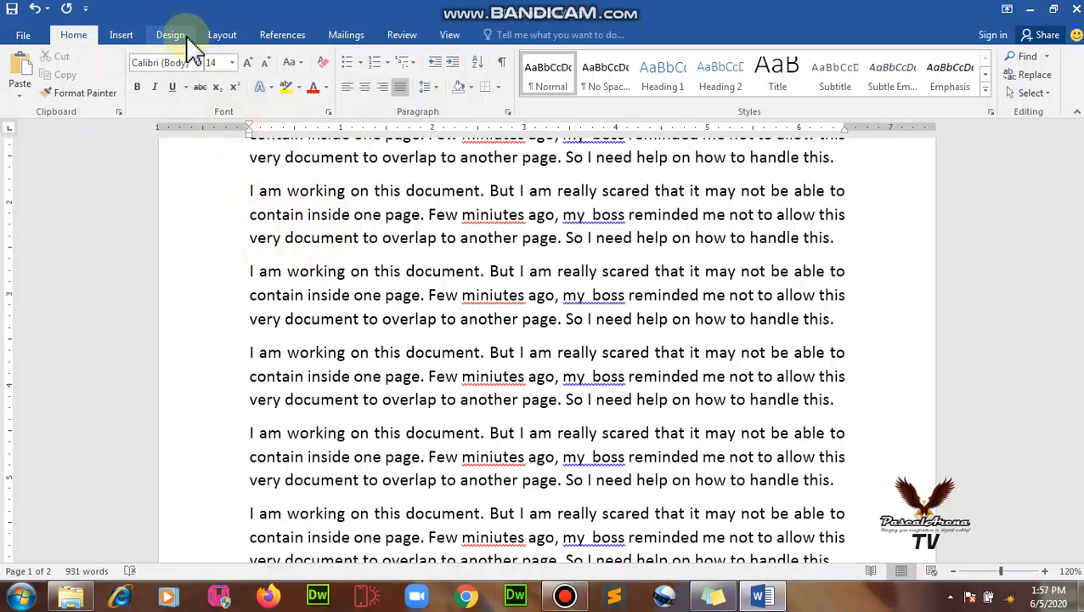
Apply the Narrow 0.5-inch margin preset from Layout, then review the pages.
left_click(226, 36)
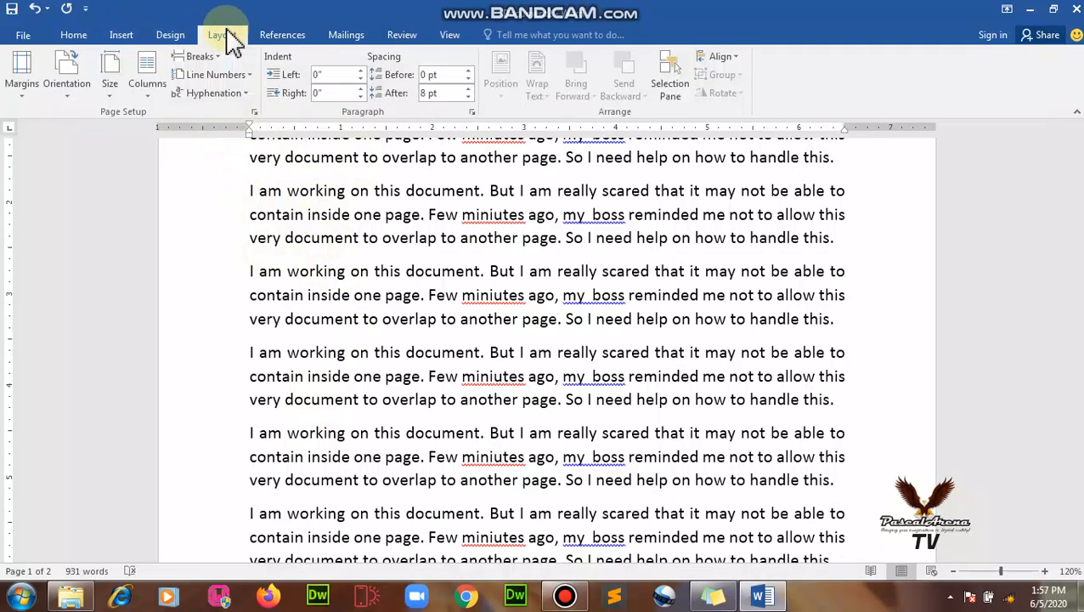
left_click(23, 98)
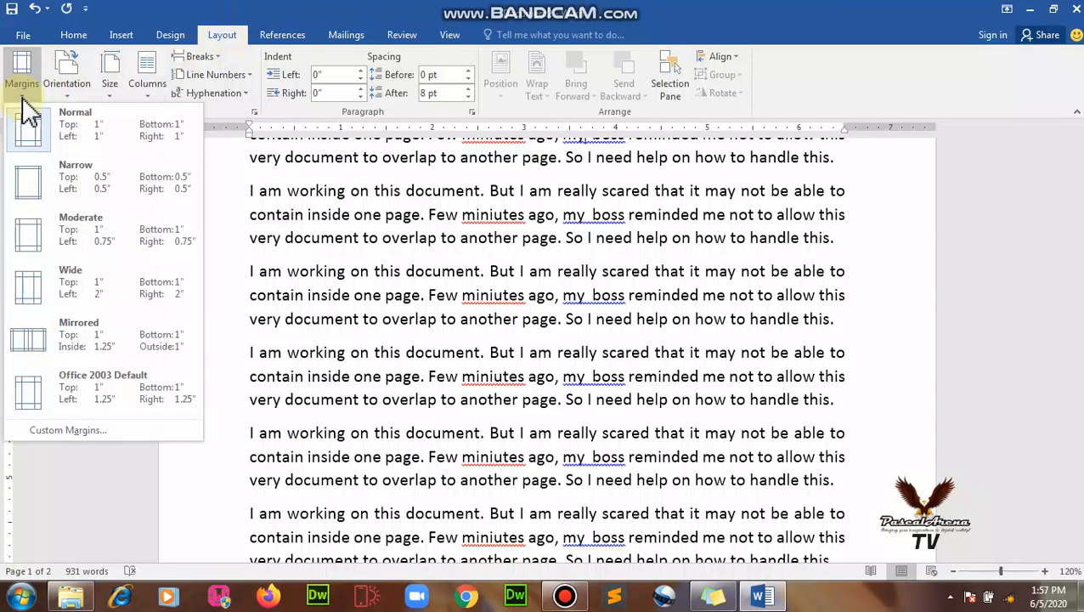
left_click(38, 183)
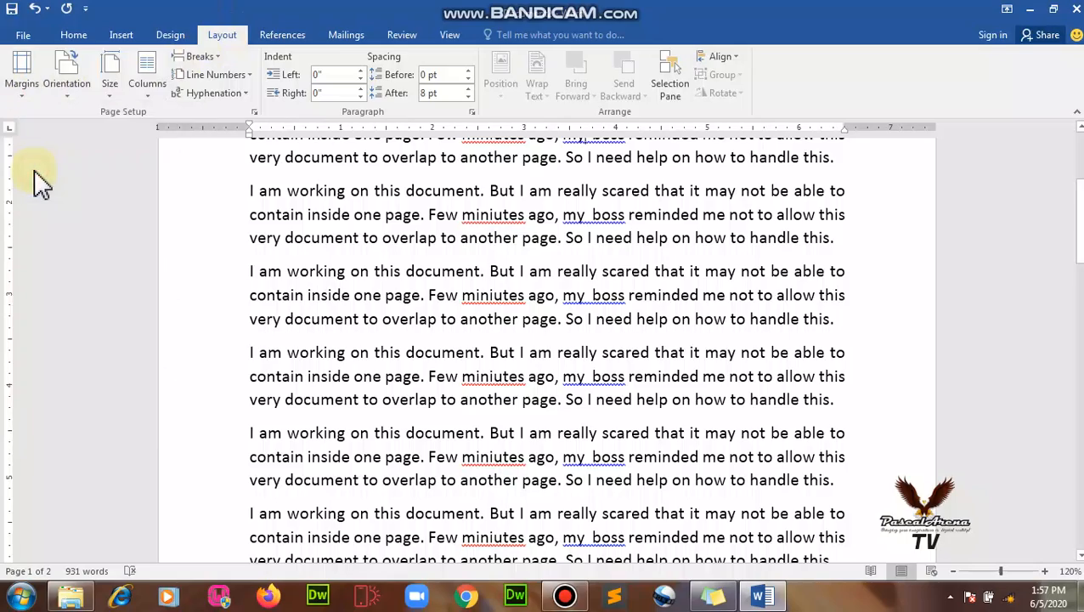
scroll(489, 336, "down", 8)
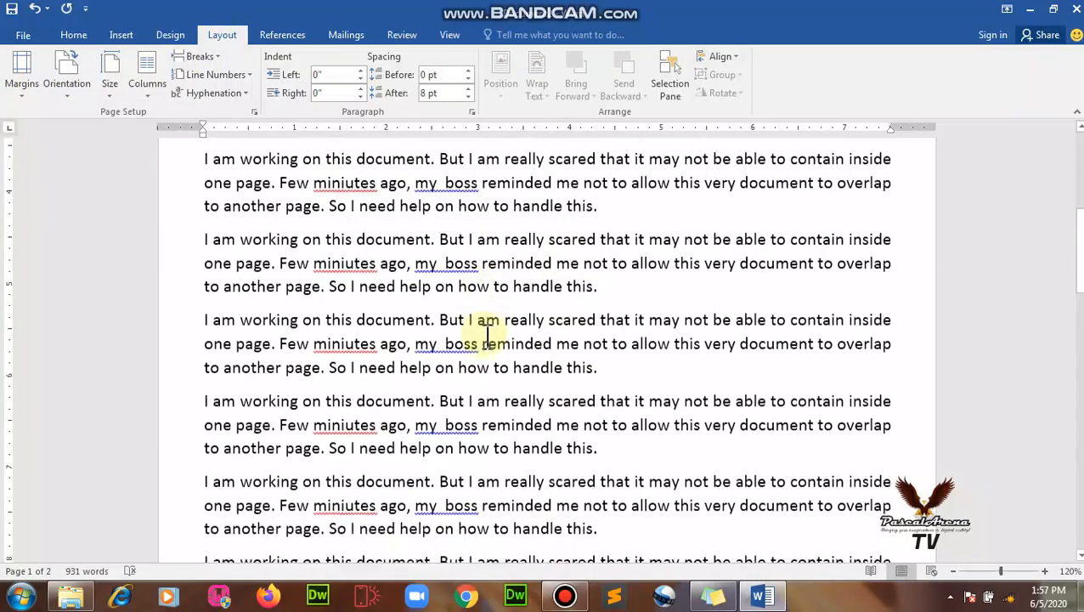
scroll(489, 336, "down", 6)
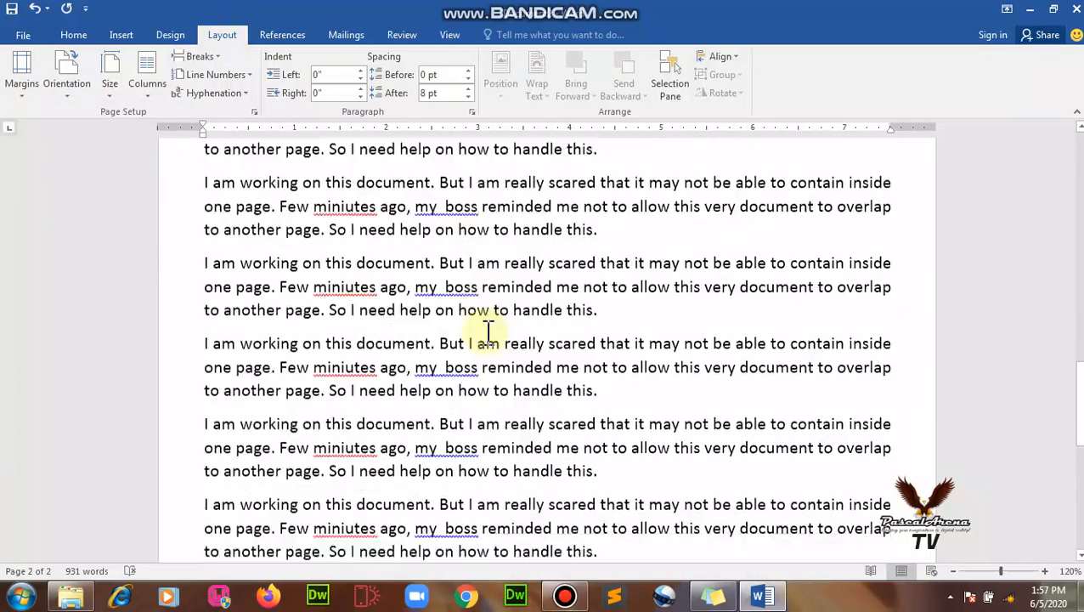
scroll(489, 330, "down", 10)
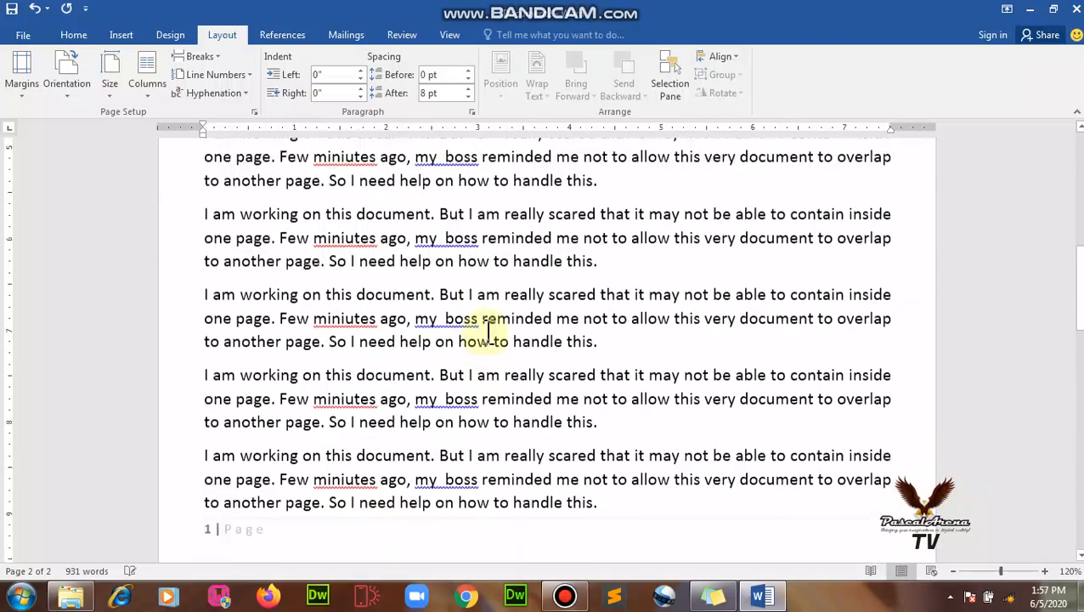
scroll(489, 331, "up", 8)
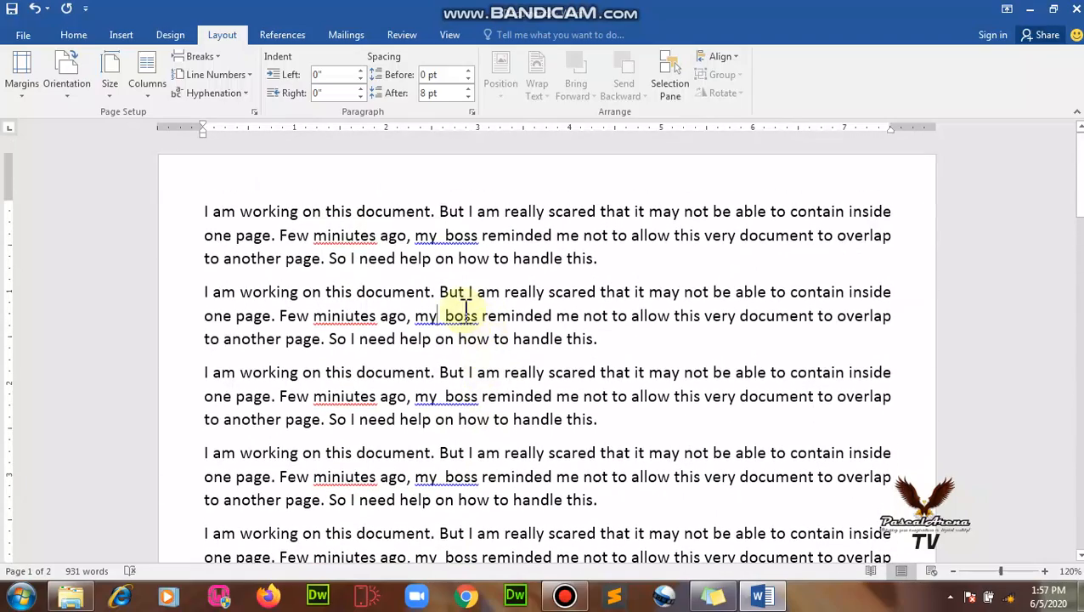
left_click(436, 315)
Switch the page orientation to Landscape and look through both pages.
left_click(60, 98)
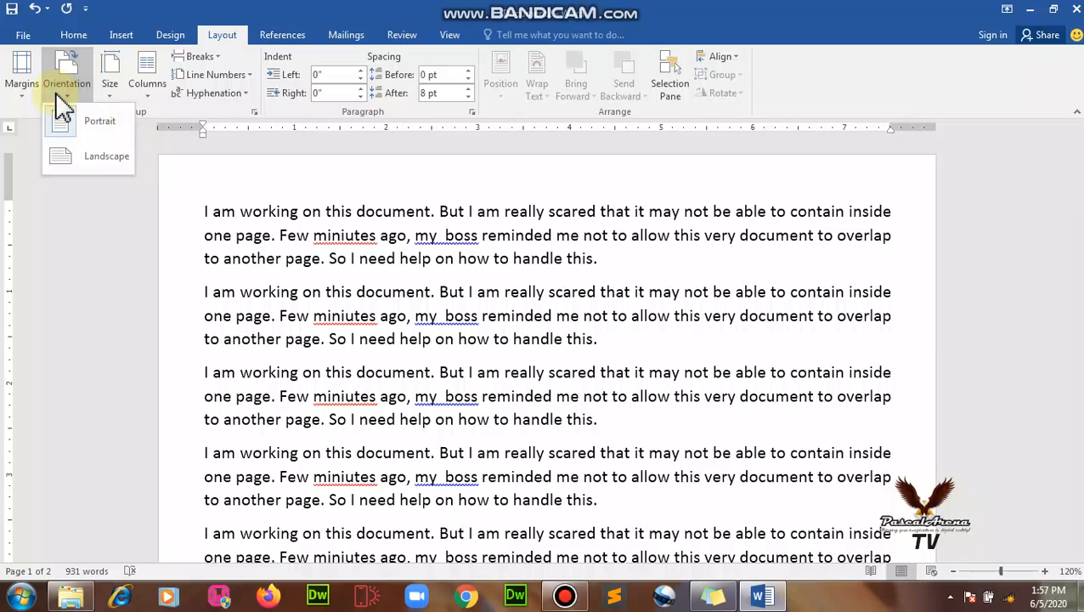
left_click(81, 159)
scroll(606, 331, "down", 3)
scroll(607, 331, "down", 10)
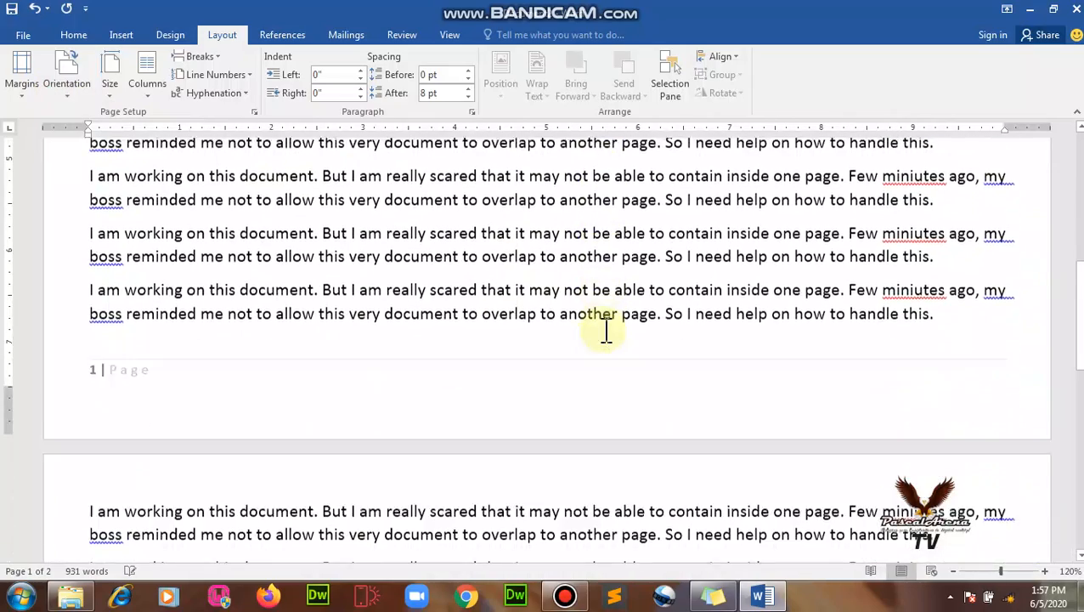
scroll(606, 327, "up", 8)
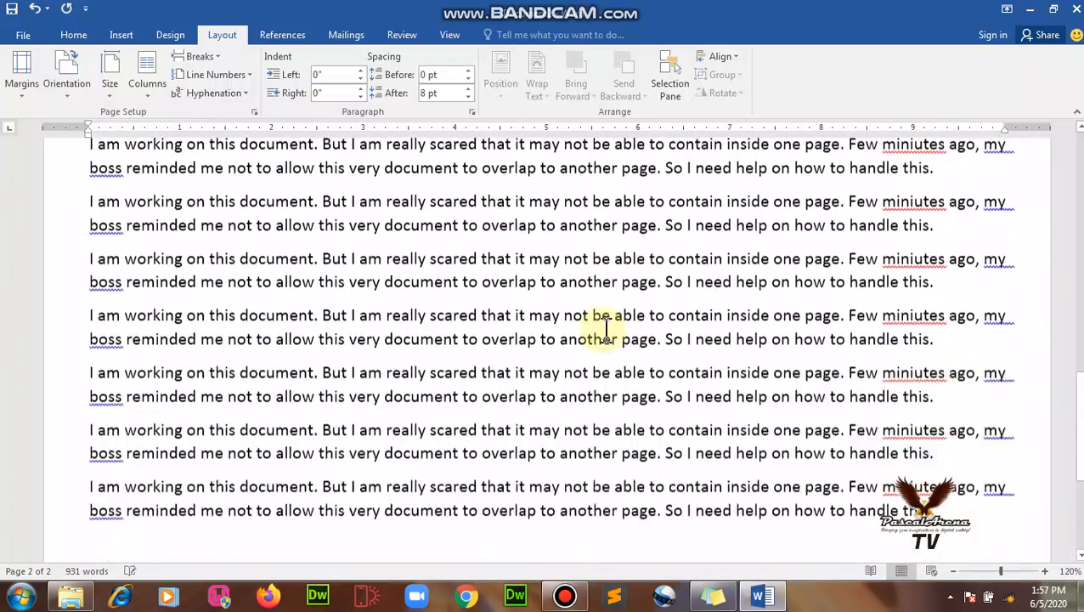
scroll(607, 331, "up", 5)
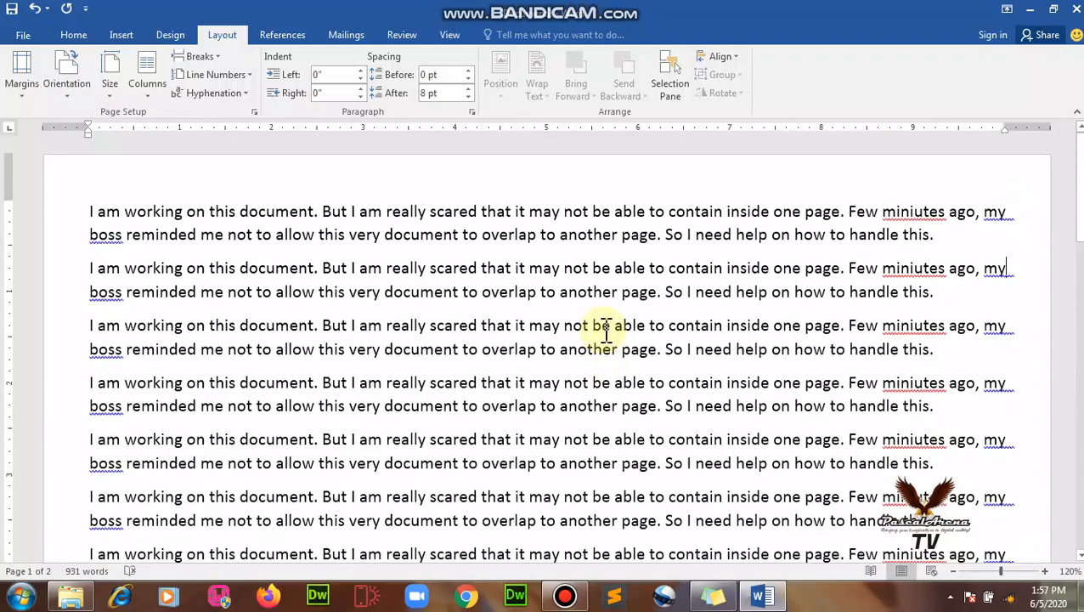
Select all the text and set its font size to 11 pt.
key("ctrl+a")
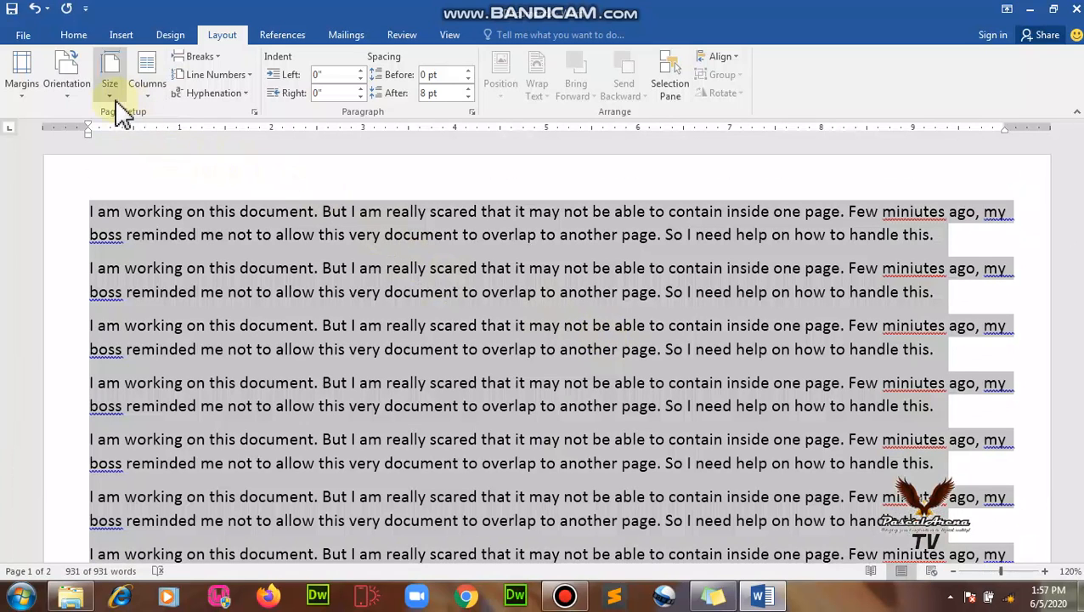
left_click(110, 94)
left_click(74, 38)
left_click(73, 34)
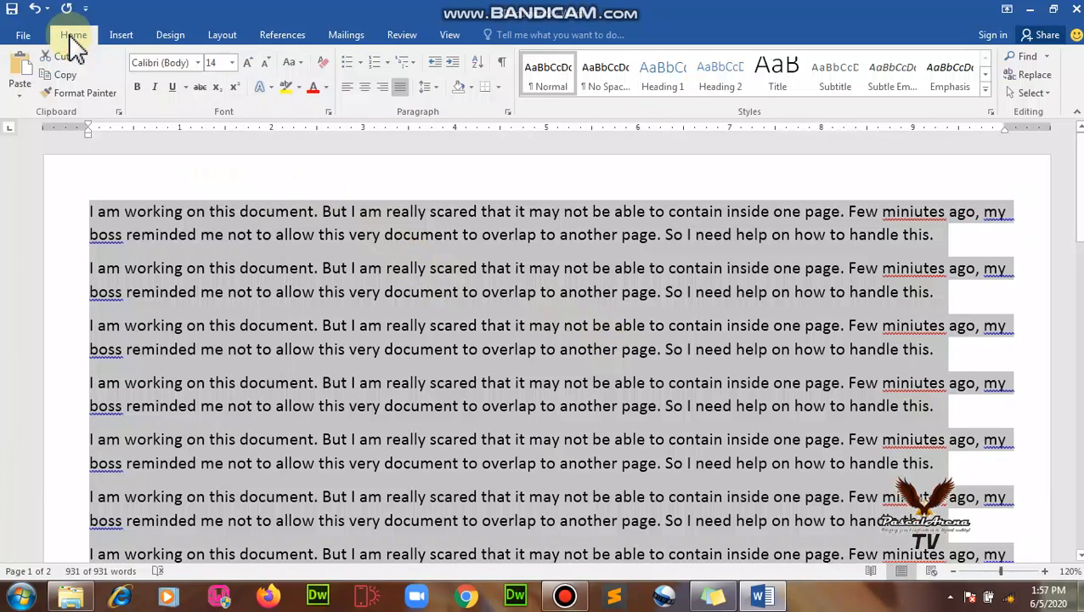
left_click(232, 63)
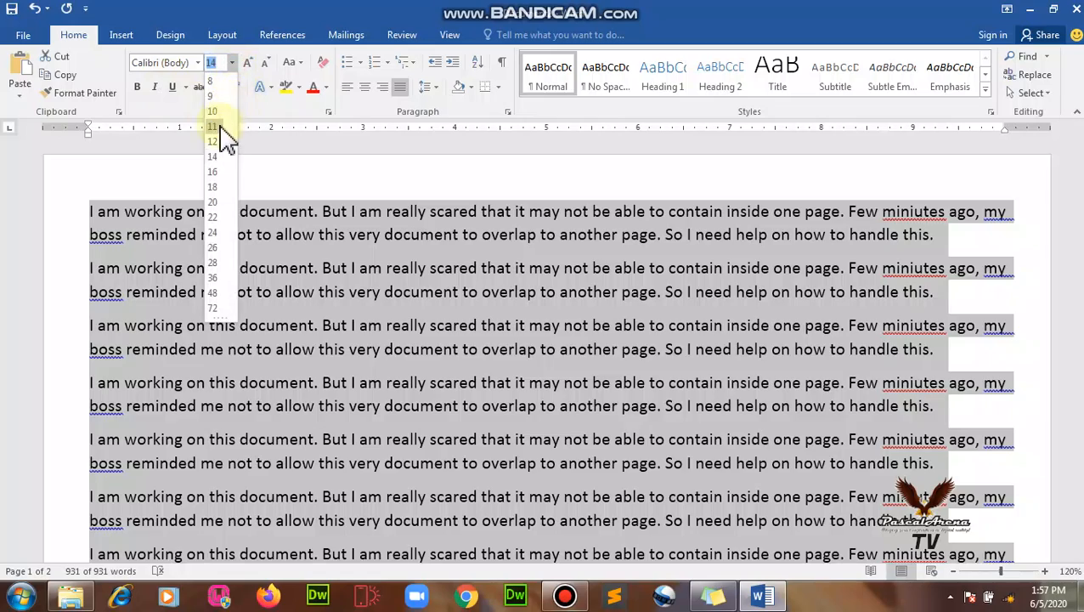
left_click(219, 130)
Deselect the text and scroll through to confirm it still spills onto page 2.
scroll(738, 440, "down", 10)
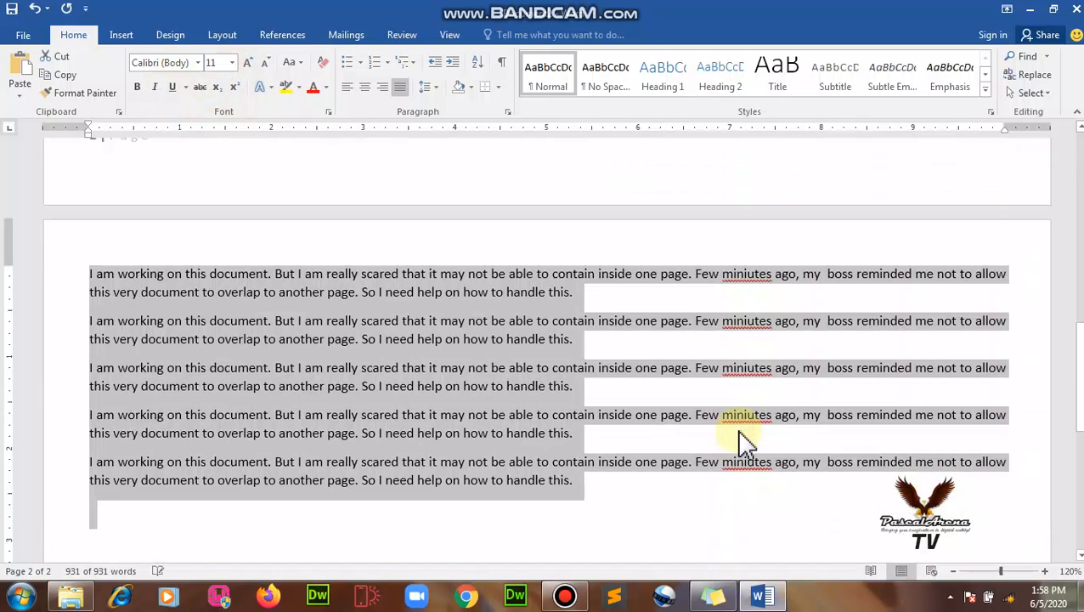
scroll(739, 442, "down", 1)
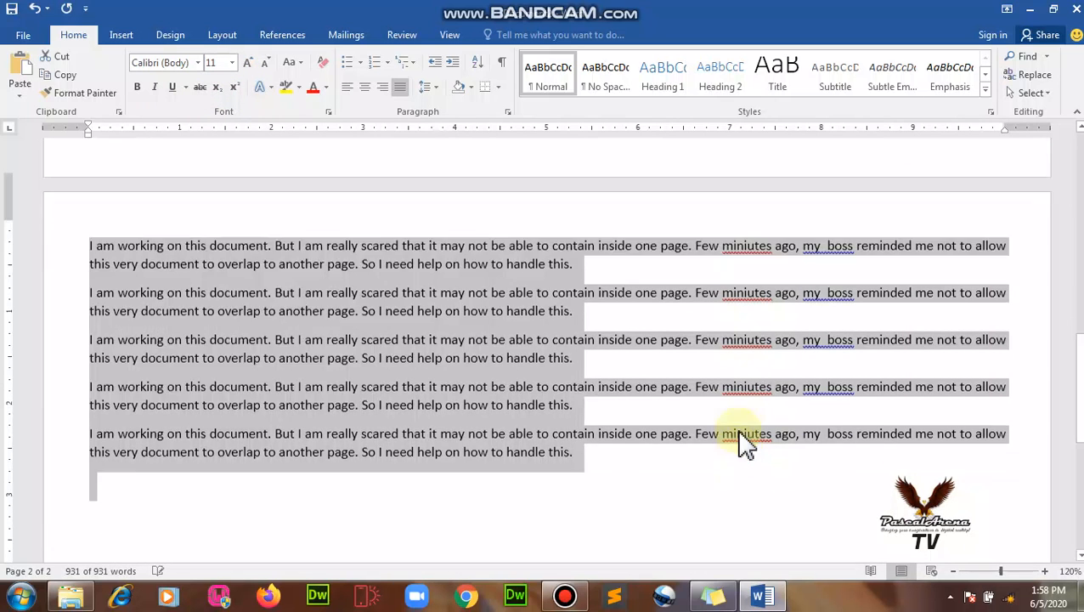
scroll(739, 442, "up", 5)
scroll(659, 423, "down", 7)
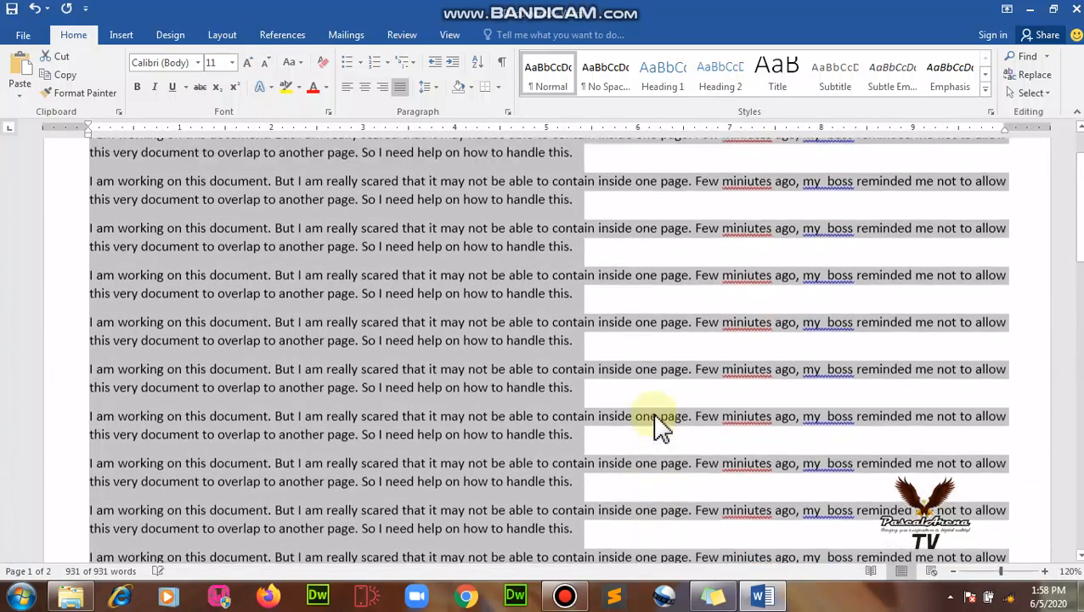
scroll(655, 423, "up", 6)
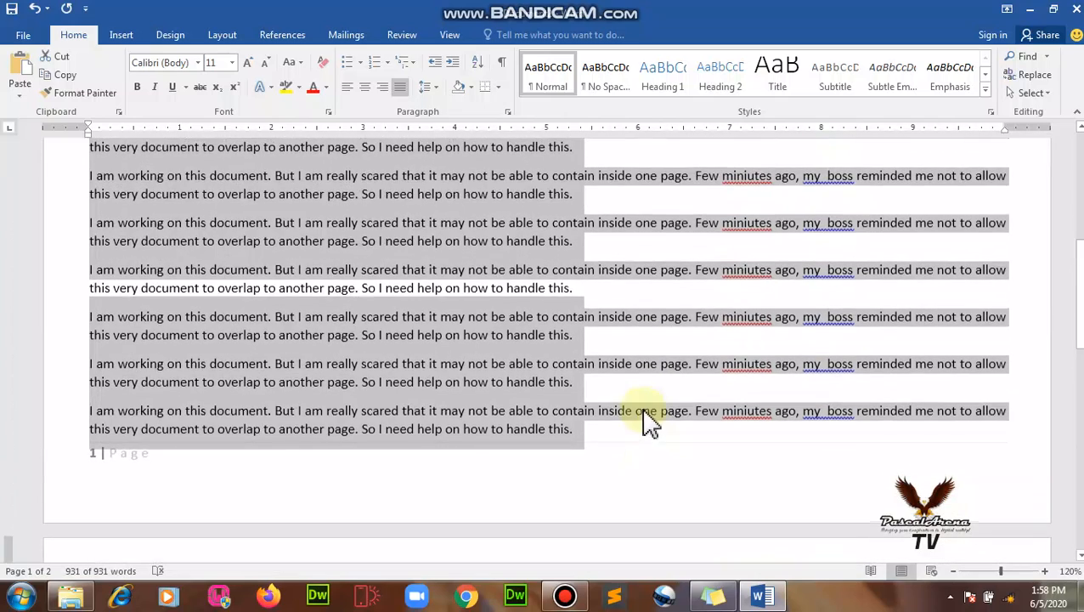
left_click(600, 388)
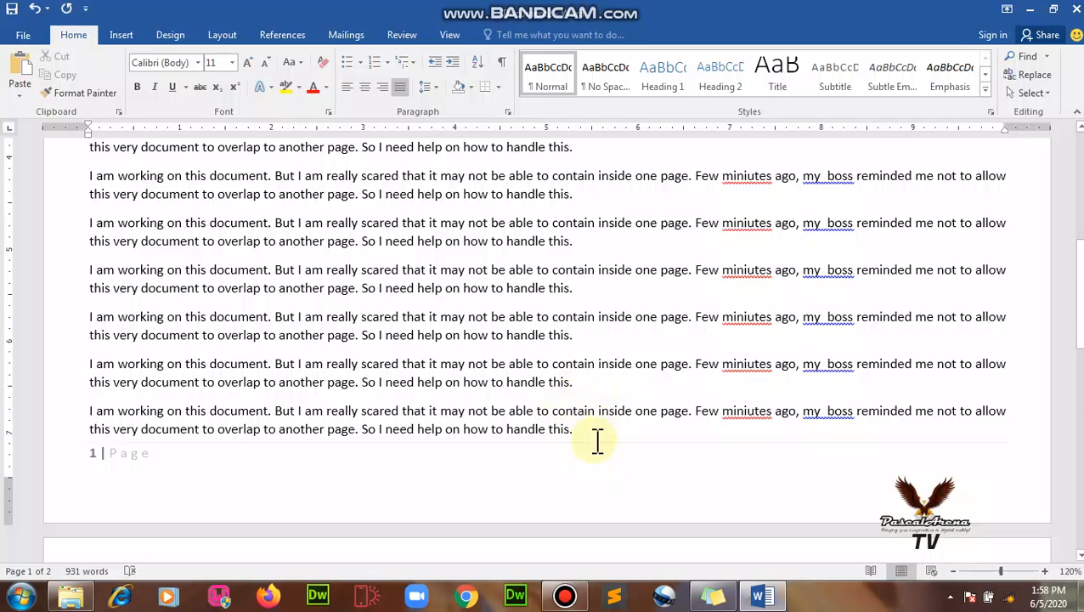
scroll(598, 440, "down", 5)
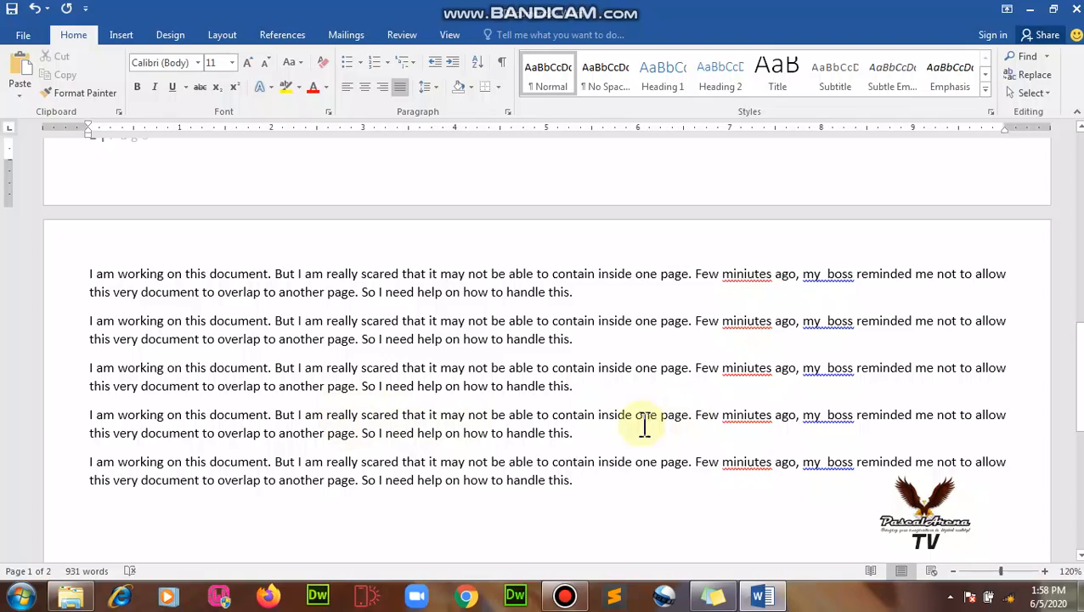
scroll(644, 425, "up", 10)
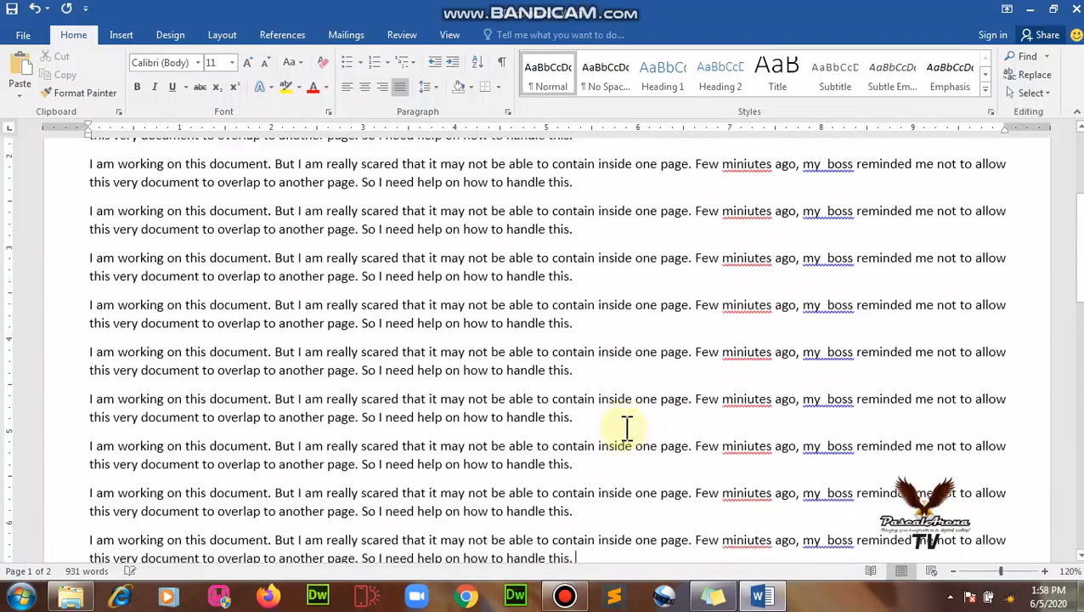
scroll(626, 427, "up", 5)
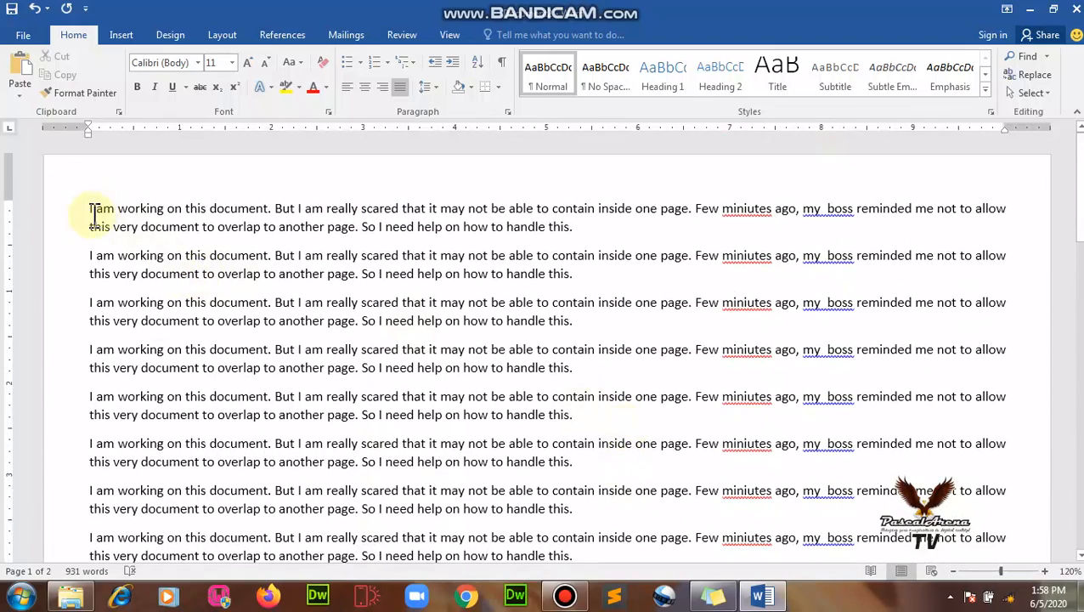
Select the paragraphs and shrink them to 8 pt.
left_click_drag(89, 208, 701, 308)
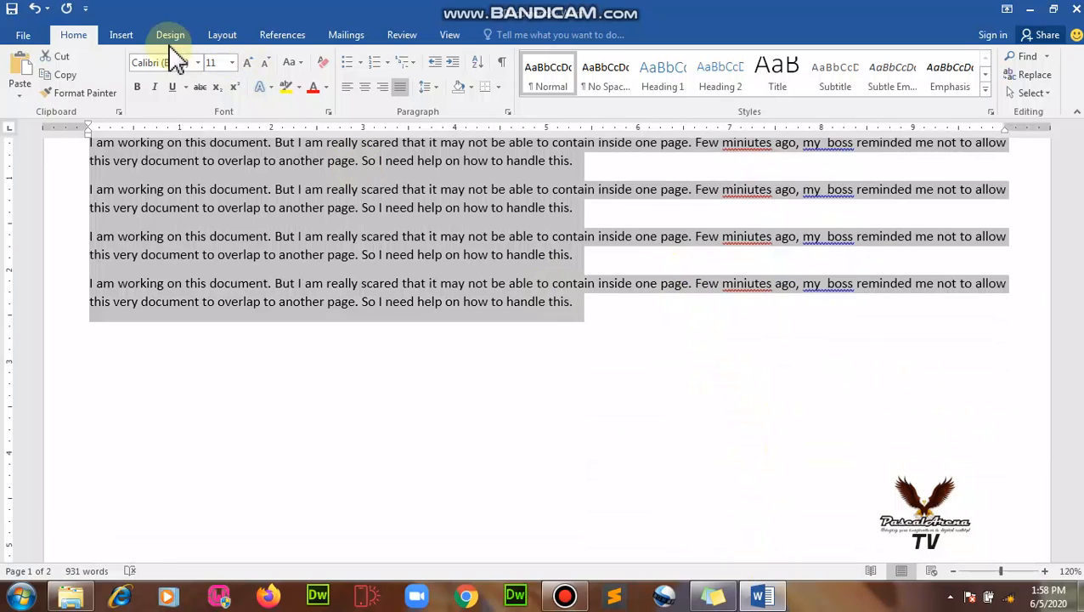
left_click(232, 63)
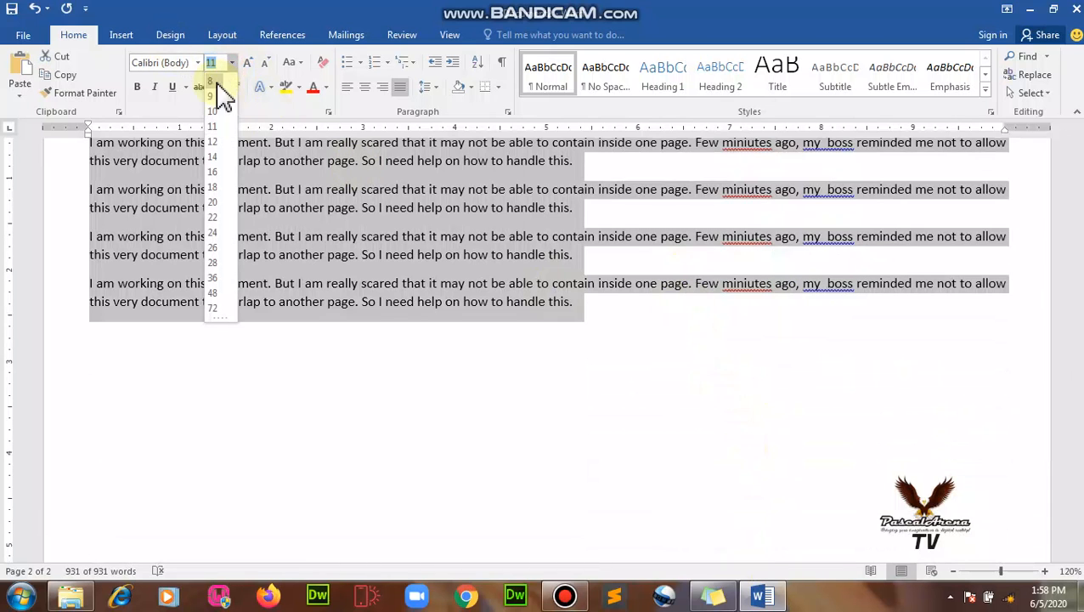
left_click(218, 83)
scroll(505, 295, "down", 10)
scroll(507, 299, "up", 10)
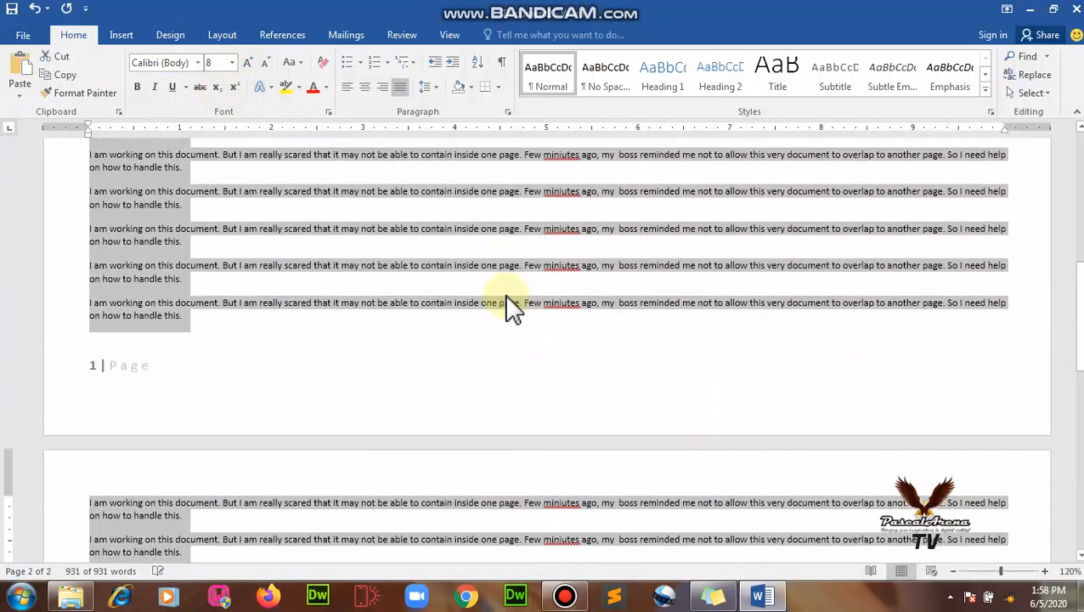
scroll(507, 306, "up", 1)
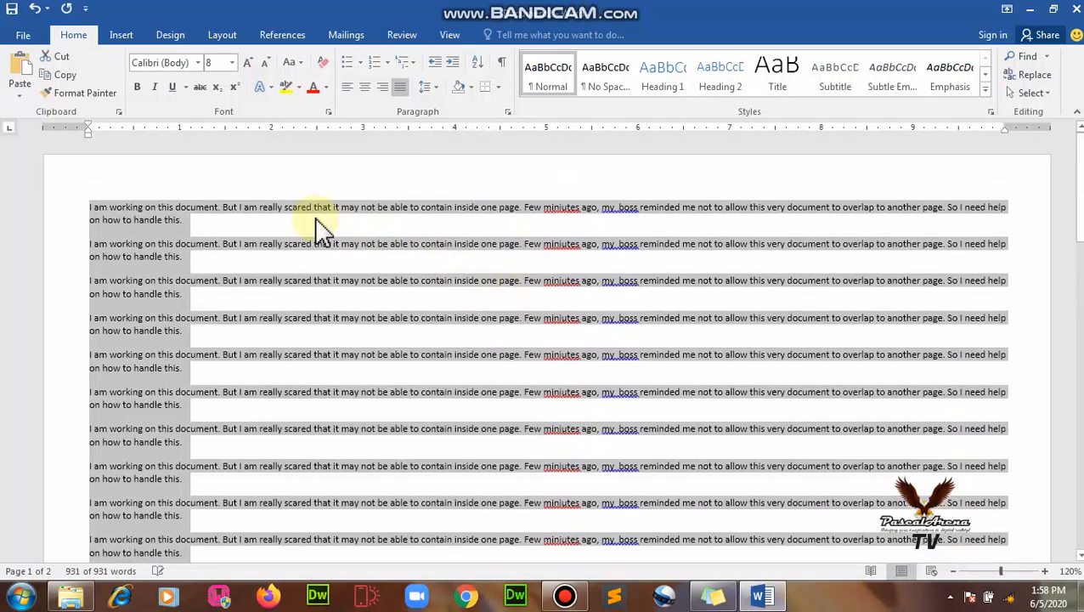
scroll(400, 296, "down", 10)
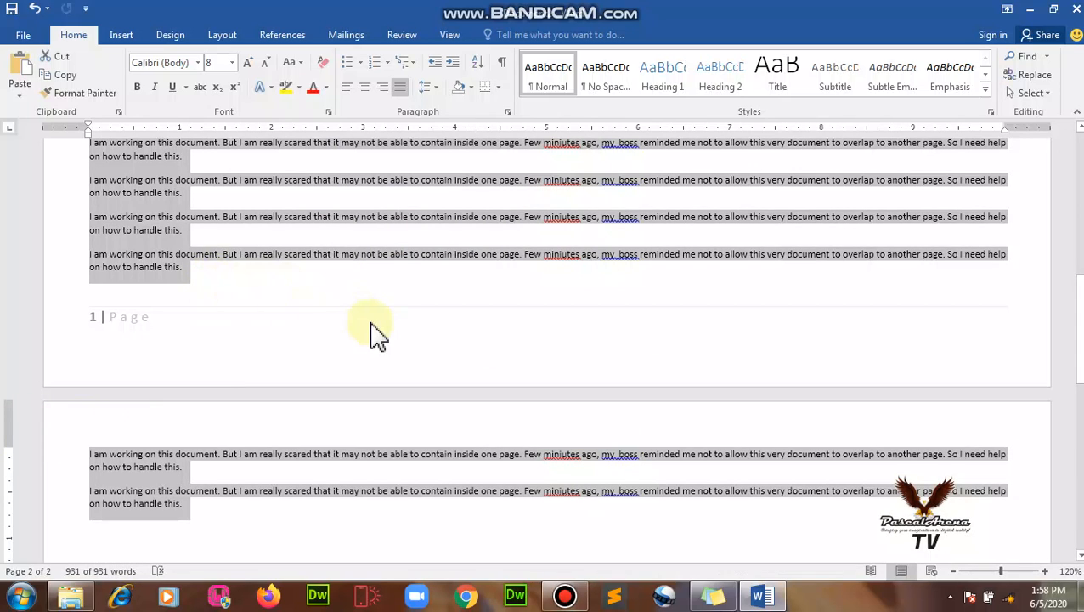
Set the selected text to 12 pt and deselect to review the result.
left_click(230, 62)
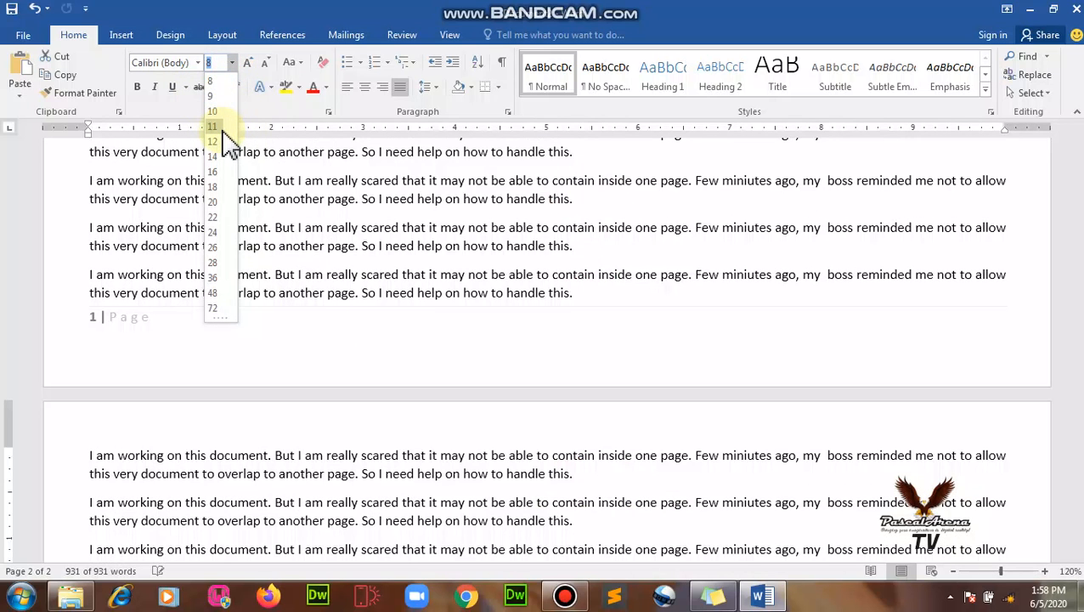
left_click(219, 143)
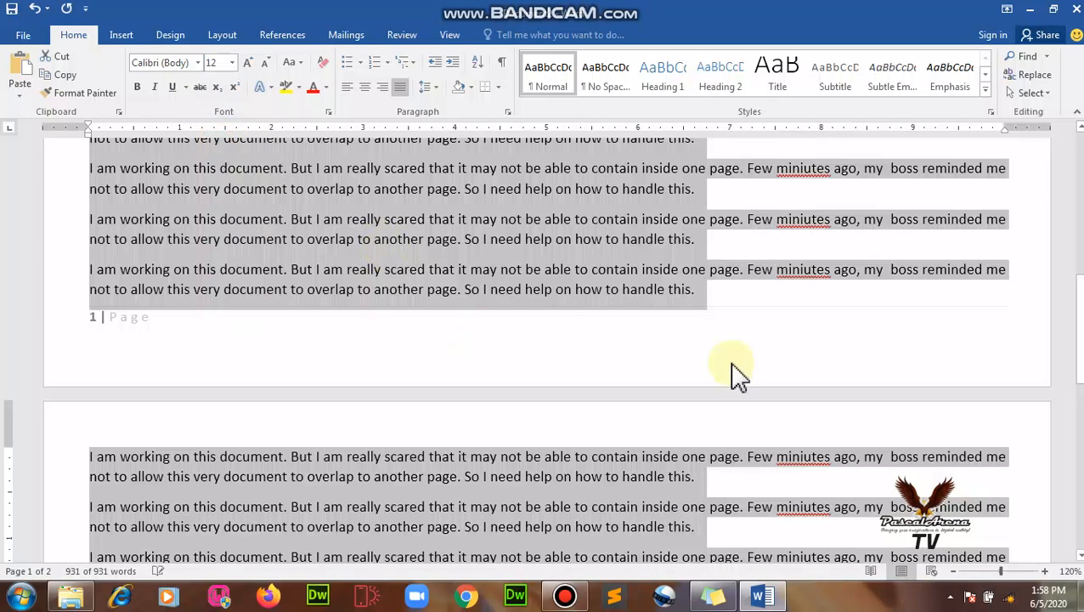
left_click(769, 298)
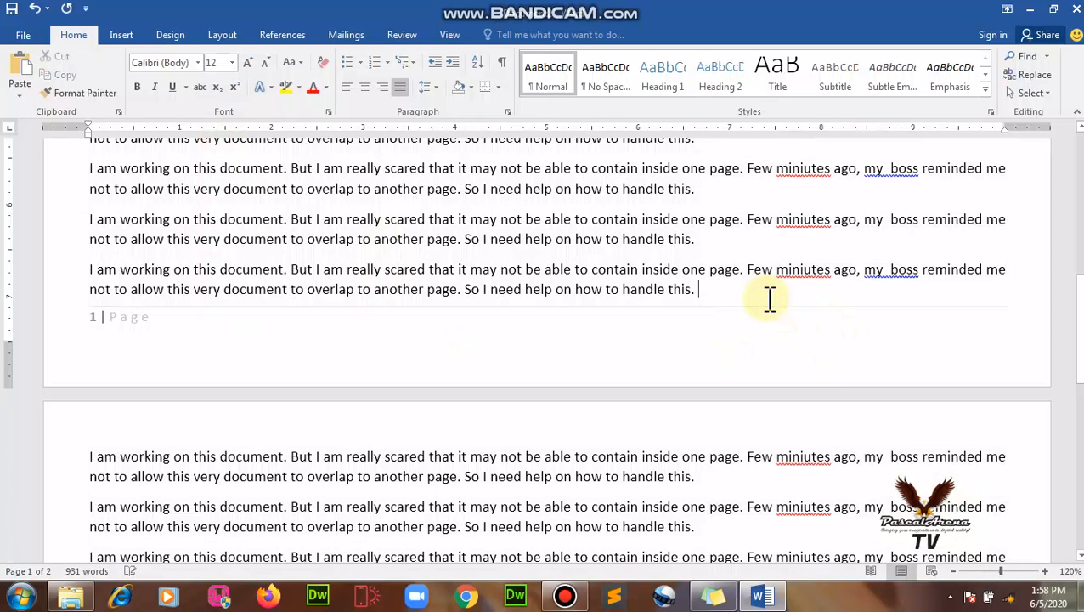
scroll(765, 306, "down", 7)
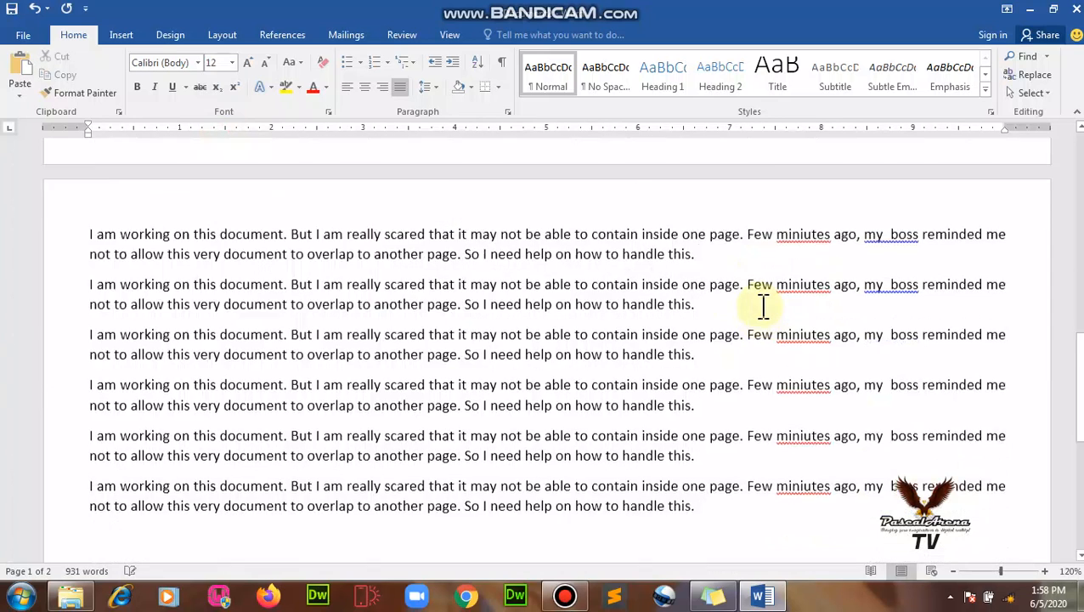
scroll(764, 308, "up", 5)
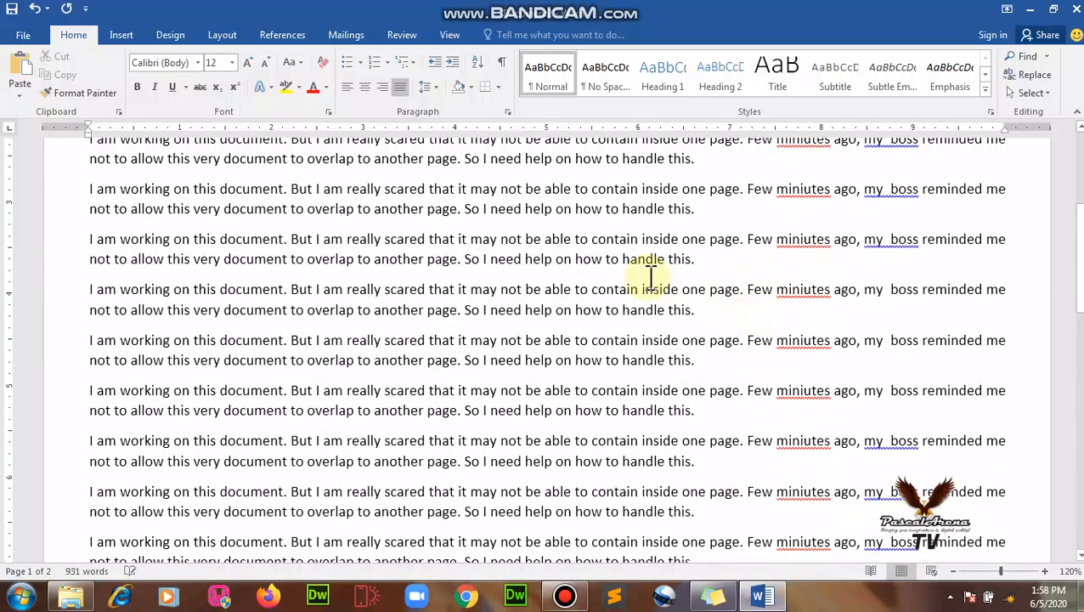
left_click(23, 37)
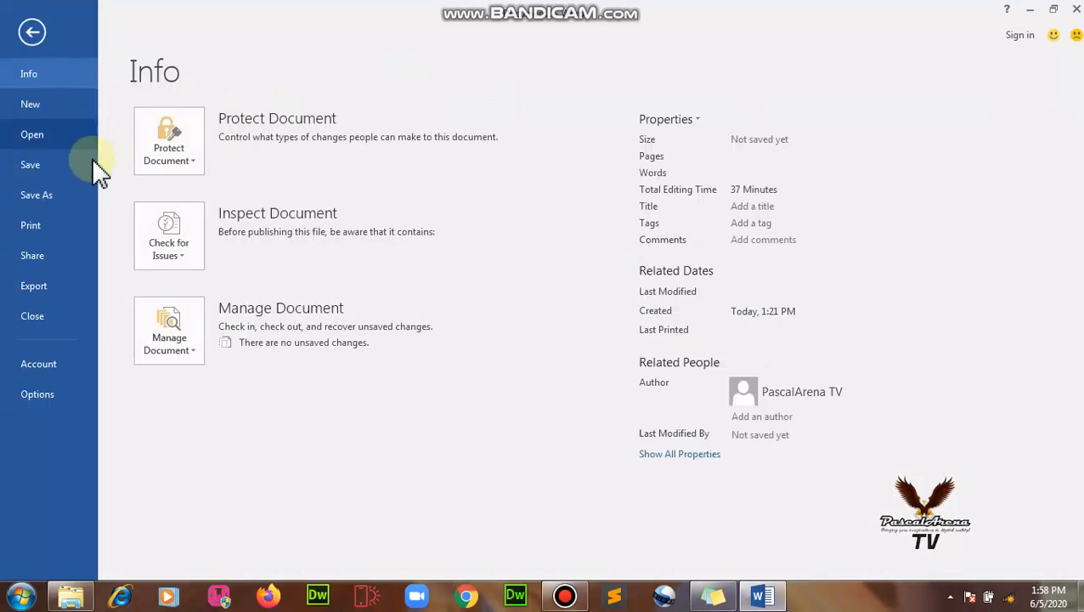
left_click(45, 109)
left_click(242, 225)
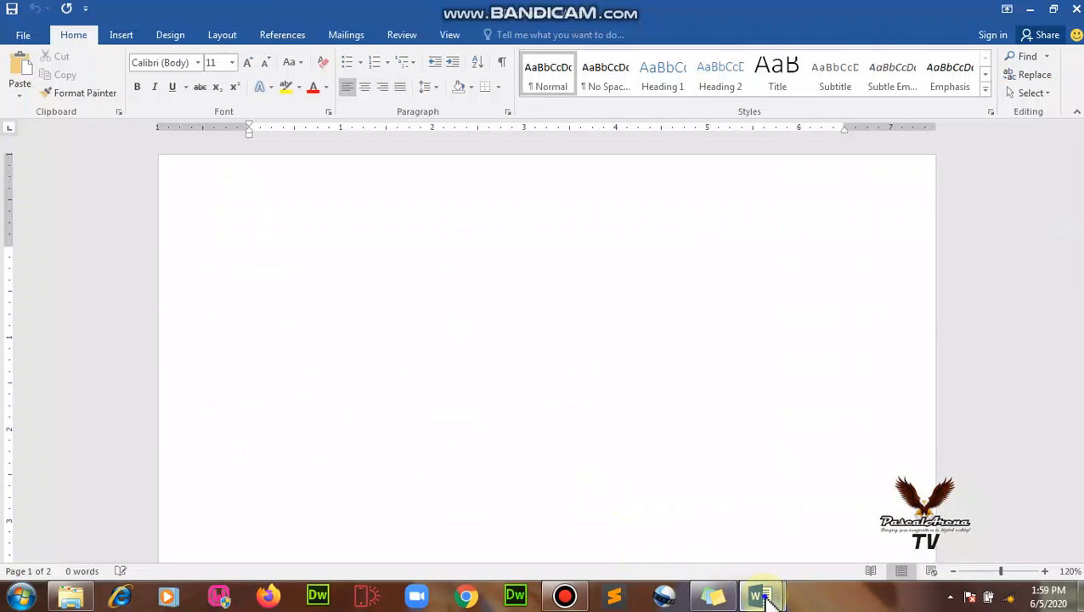
right_click(762, 596)
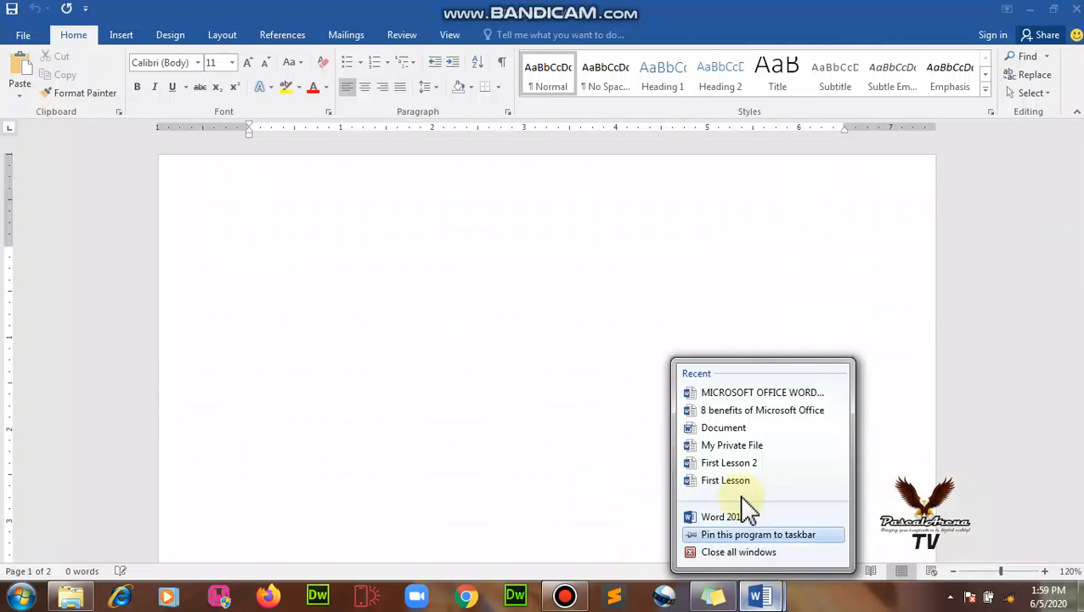
left_click(738, 553)
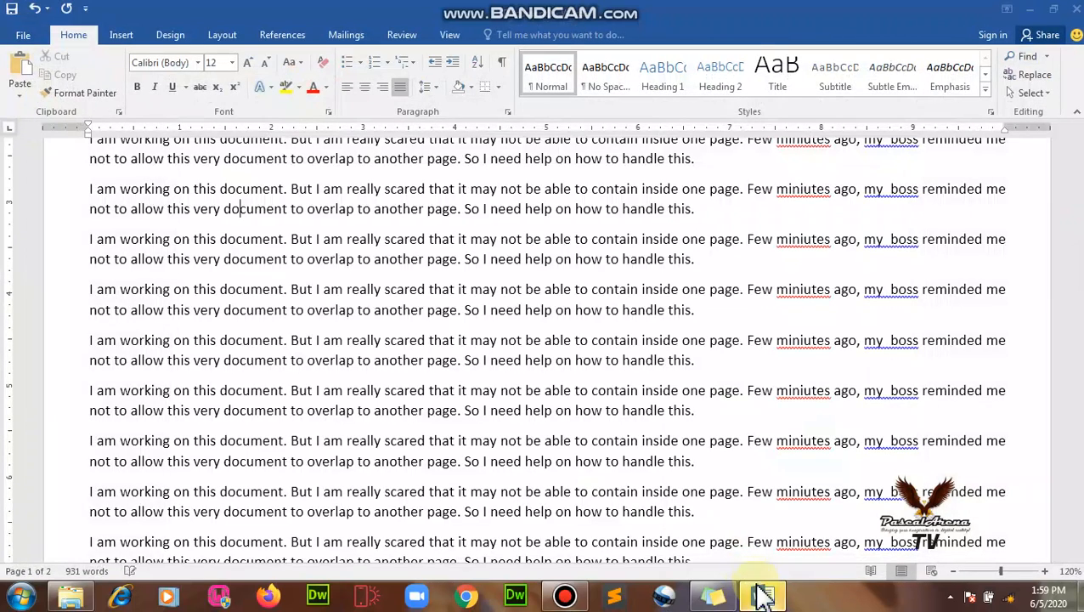
right_click(762, 595)
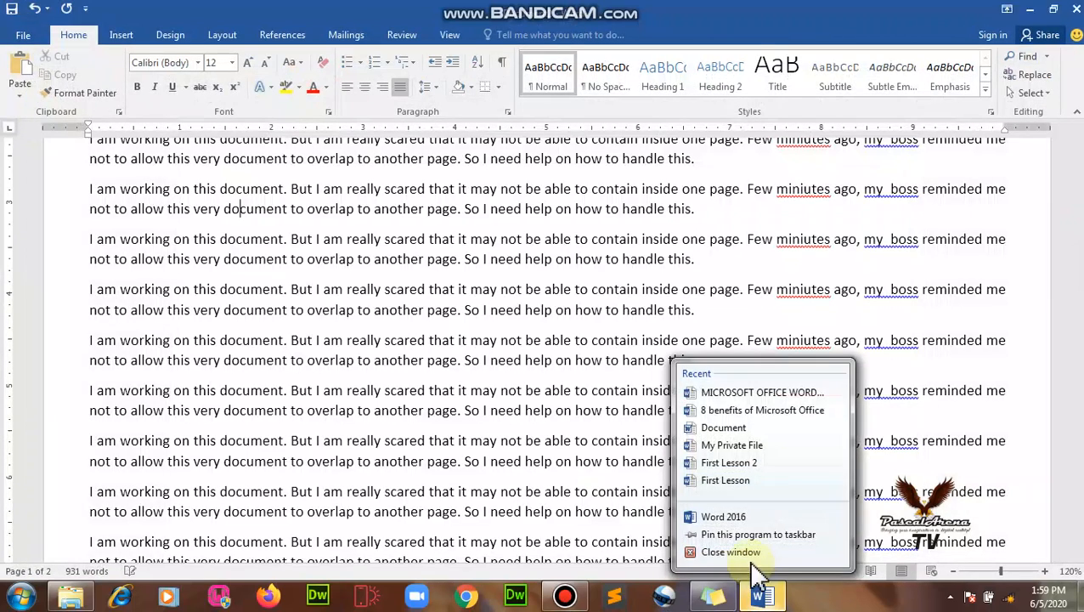
left_click(731, 557)
left_click(544, 329)
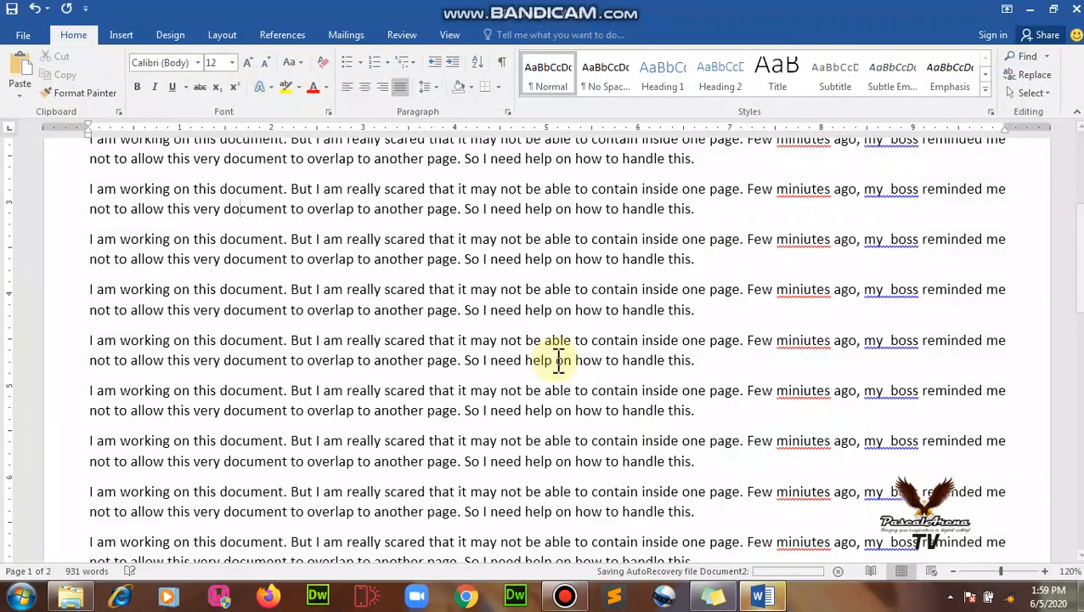
Close the old document and open a new blank document in Word 2016.
key("alt+F4")
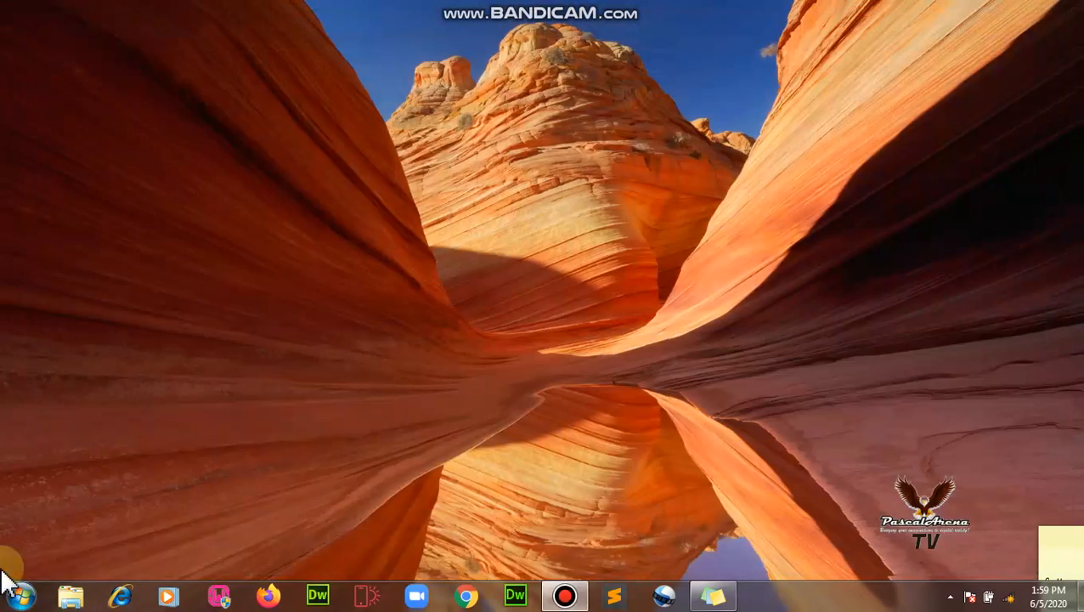
left_click(8, 602)
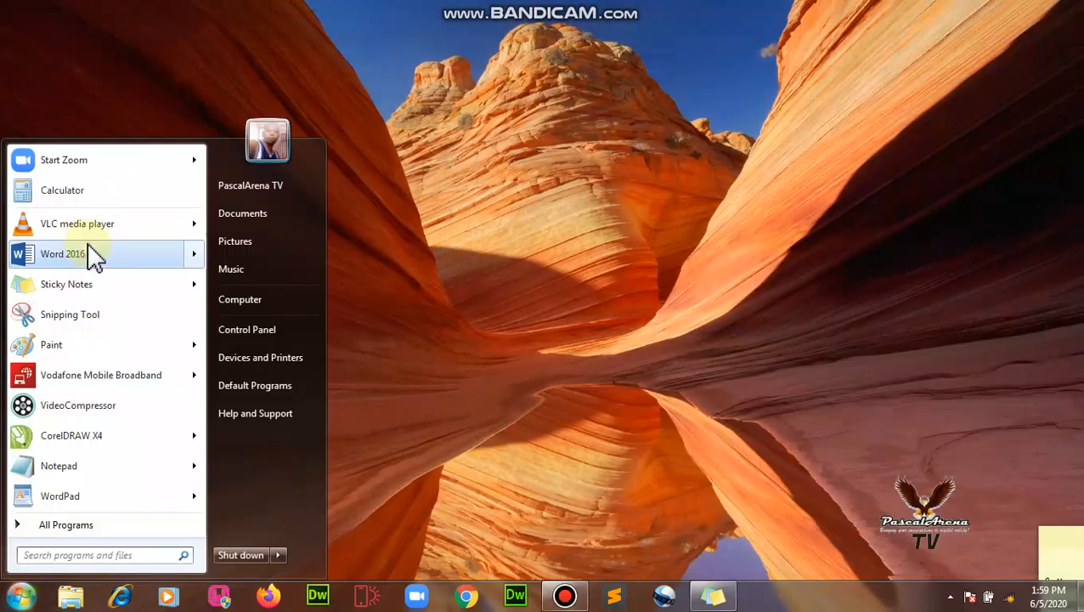
left_click(92, 253)
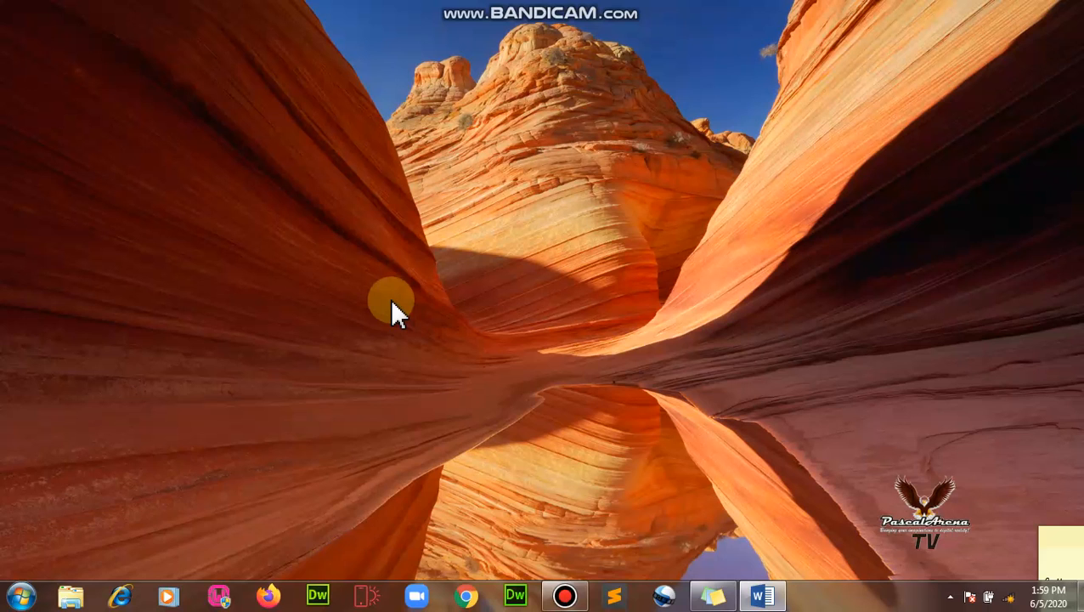
left_click(766, 593)
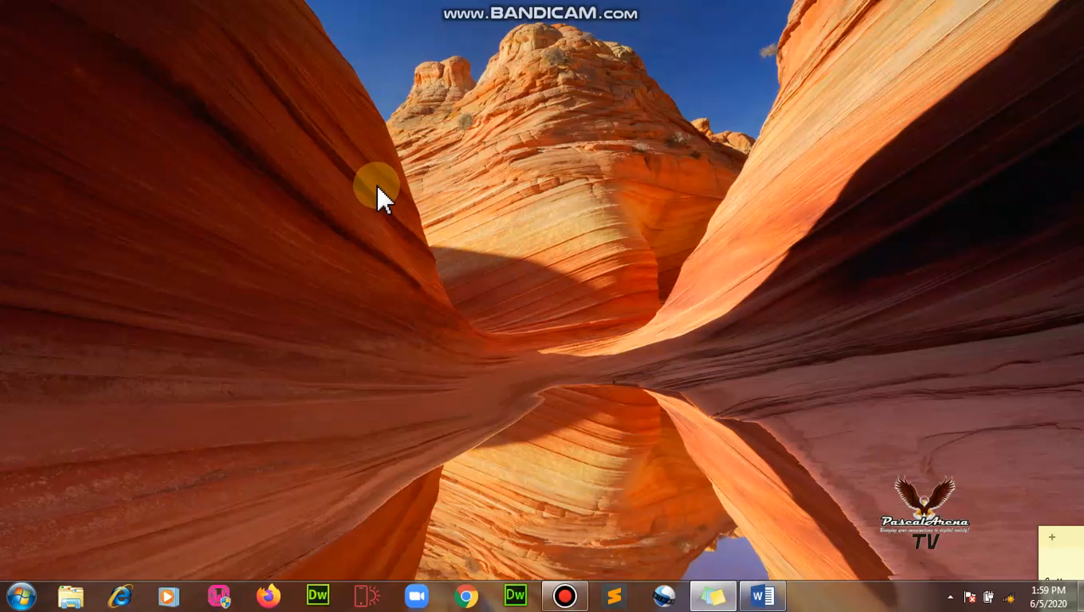
left_click(760, 595)
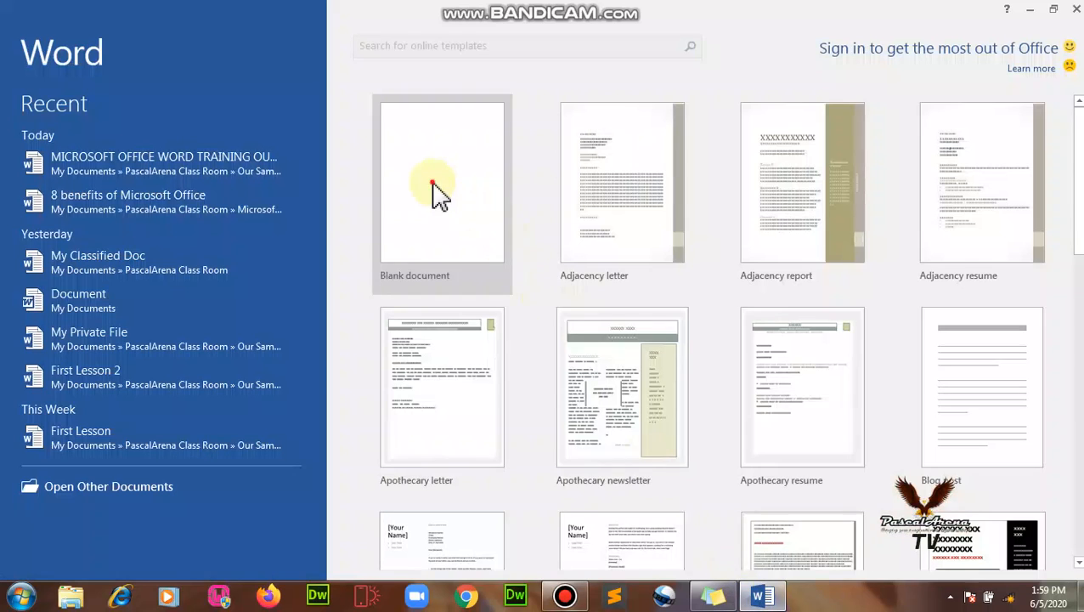
left_click(433, 192)
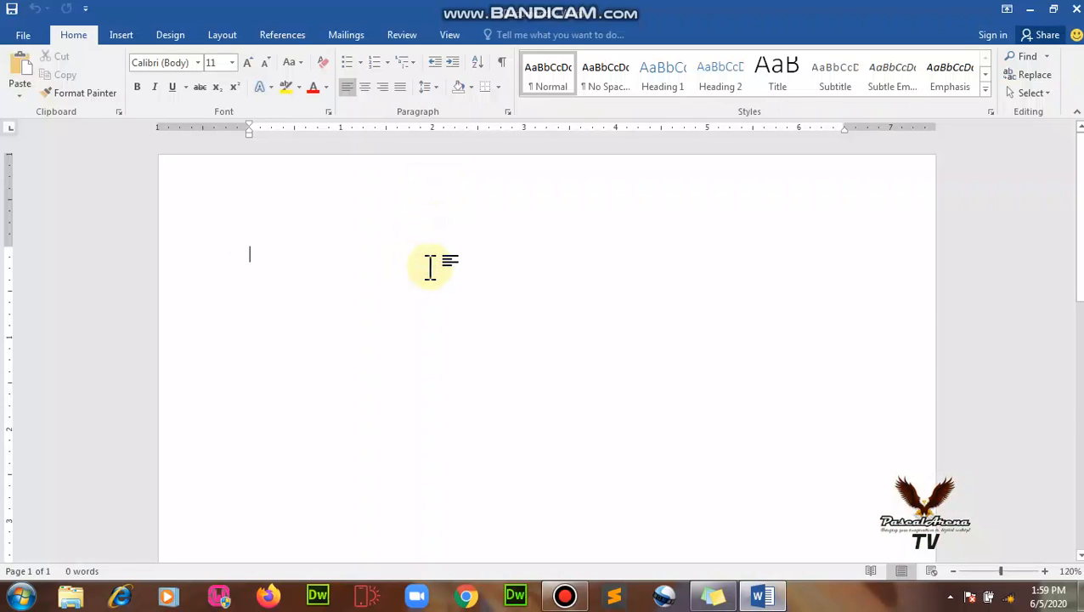
Insert an empty table of 9 columns by 3 rows.
left_click(126, 36)
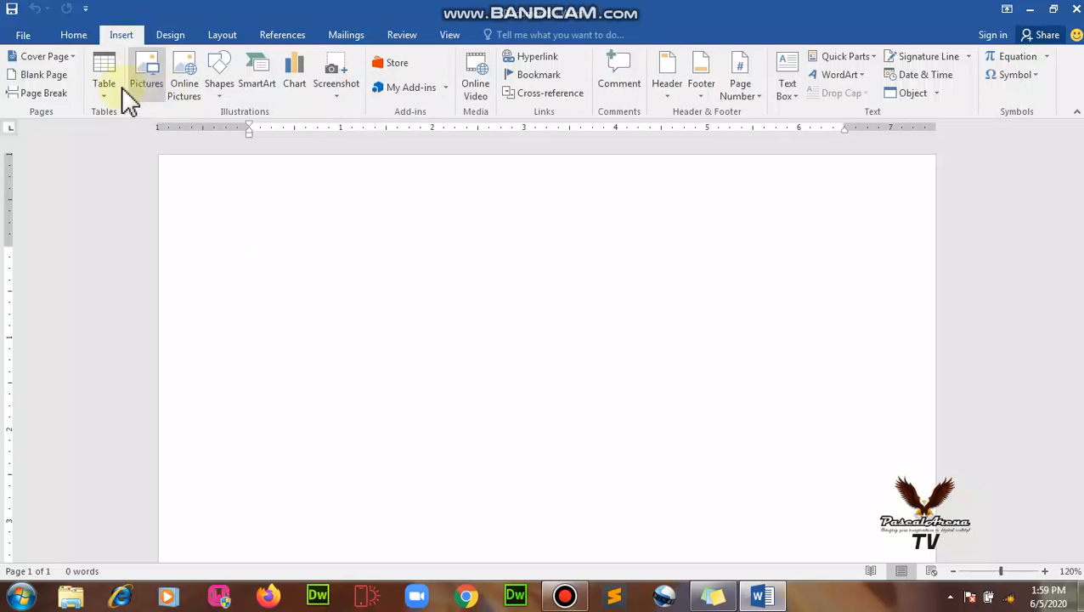
left_click(105, 87)
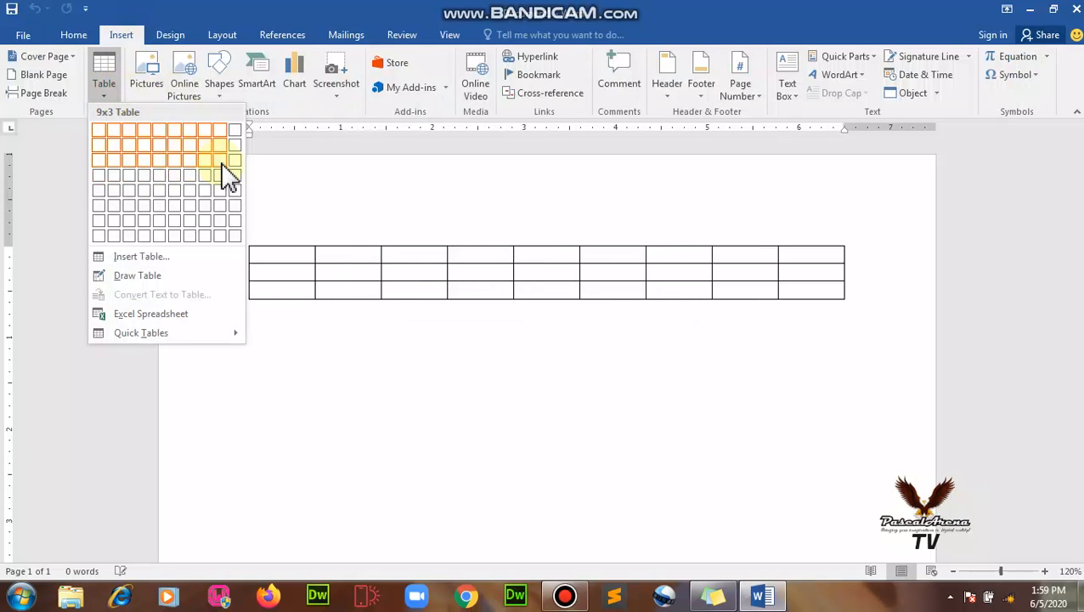
left_click(219, 164)
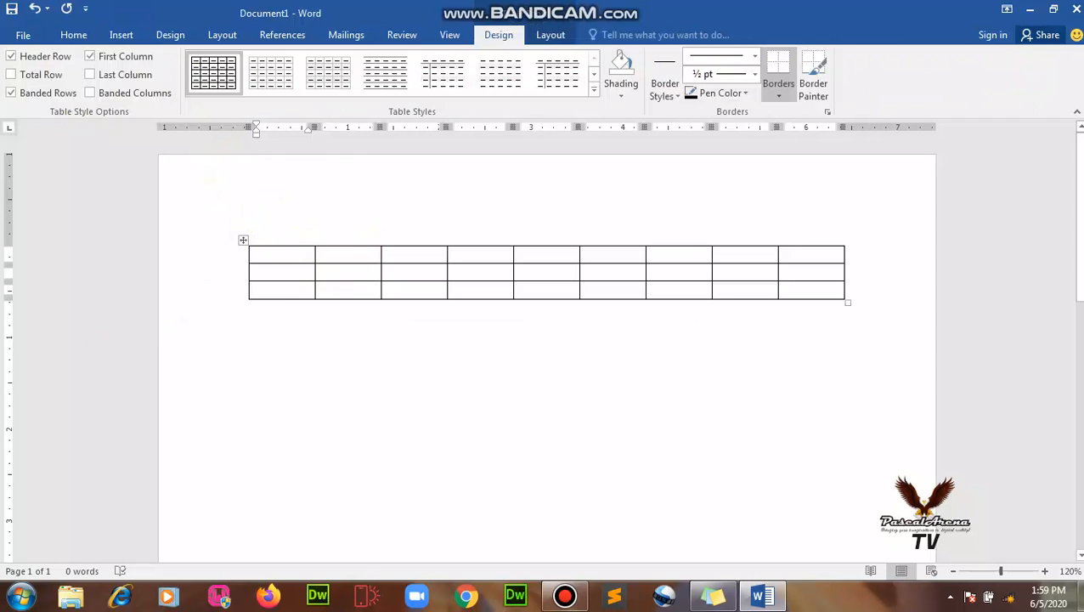
Fill the first header cells with S/NY, NAME OF STUDENTS, SEX and ENG.
type("S/N")
key("Tab")
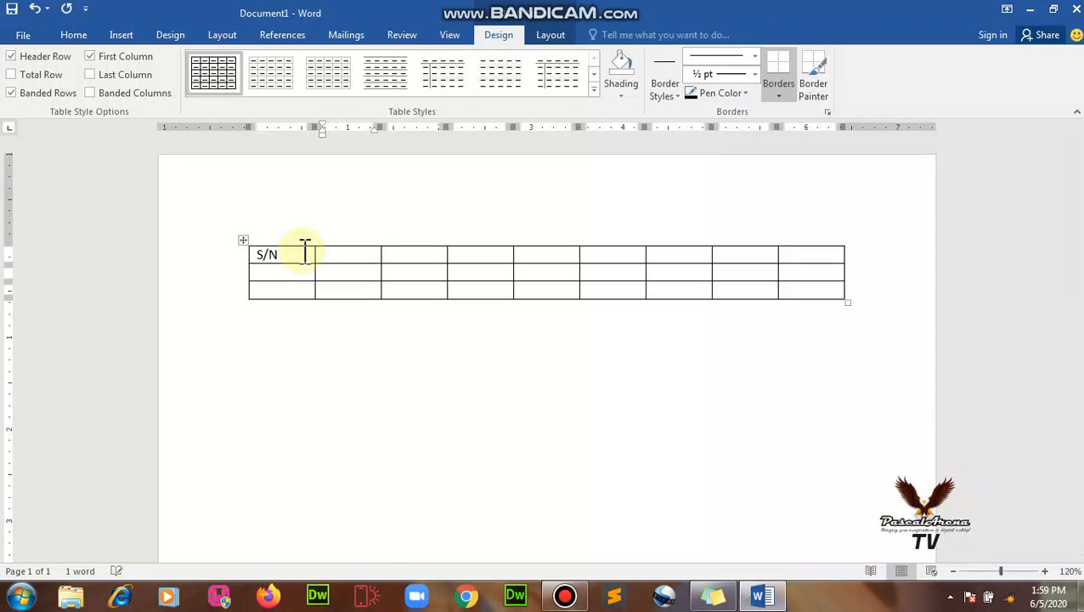
type("NAME OF S")
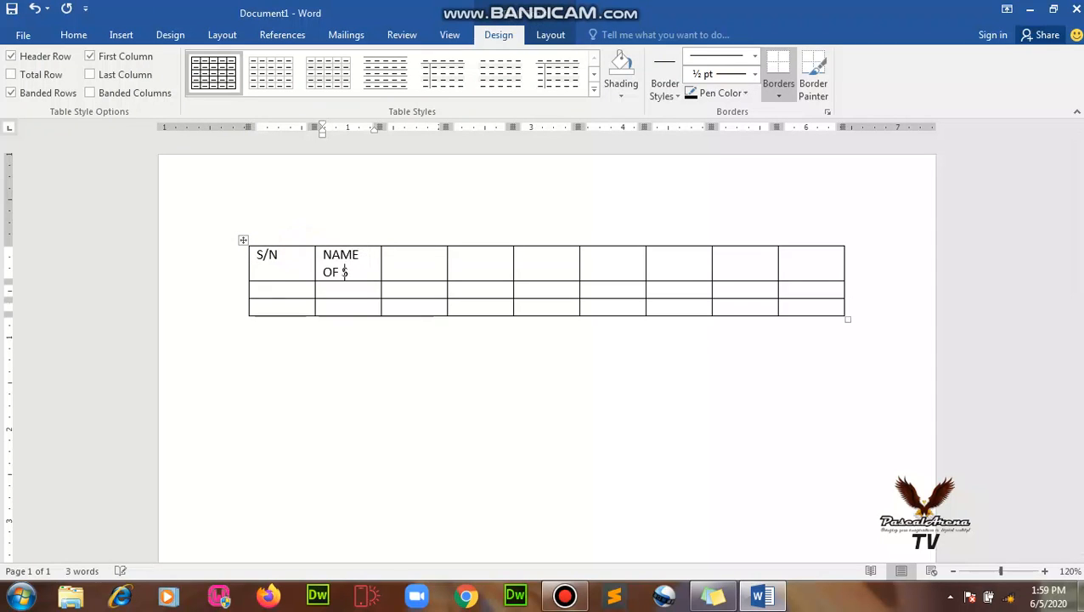
type("TUDENTS")
key("Tab")
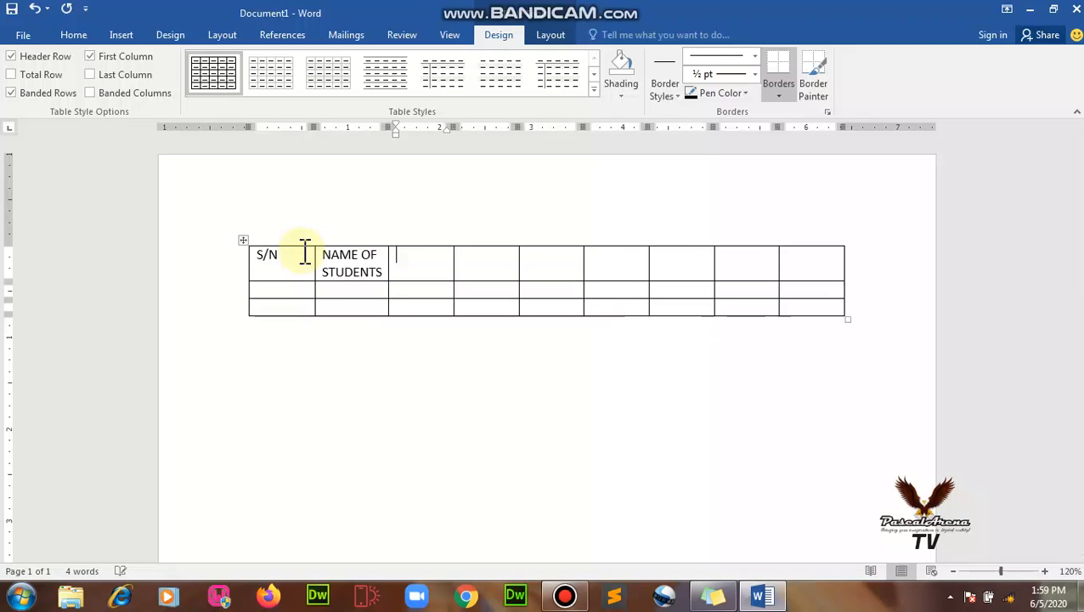
type("SEX")
key("Tab")
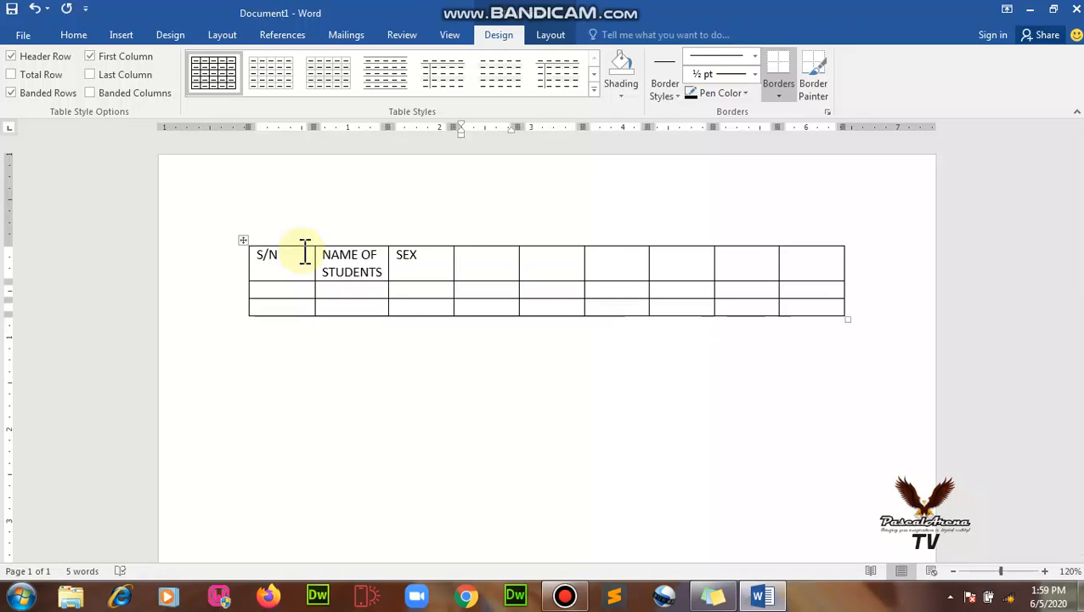
type("ENG")
key("Tab")
Add the MATHS, GEO, PHY, CHEM and BIO headers, then begin the first student's full name.
type("MATH")
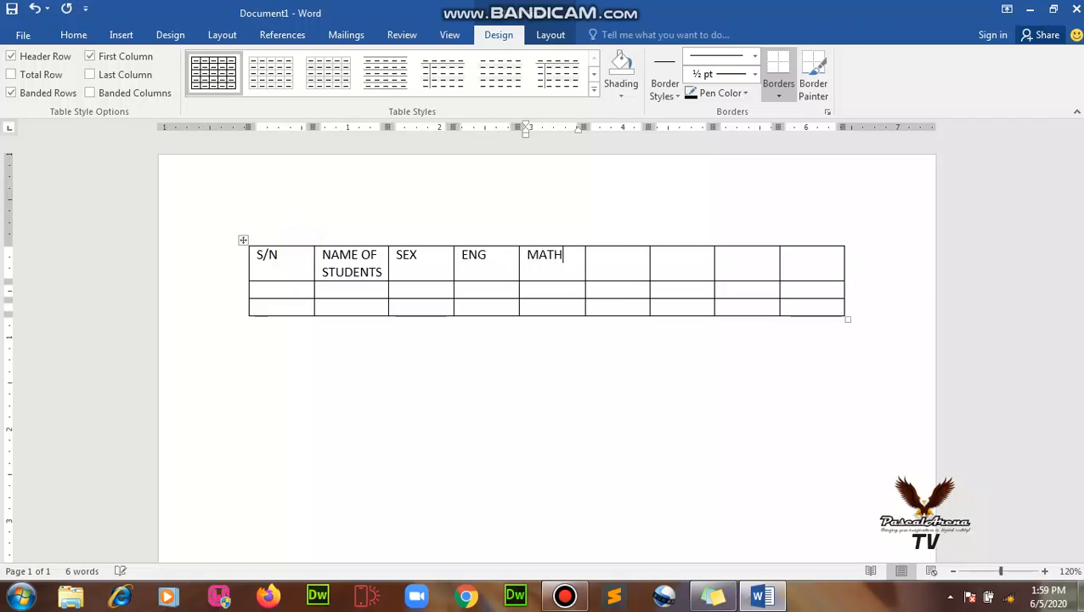
type("S")
key("Tab")
type("GEO")
key("Tab")
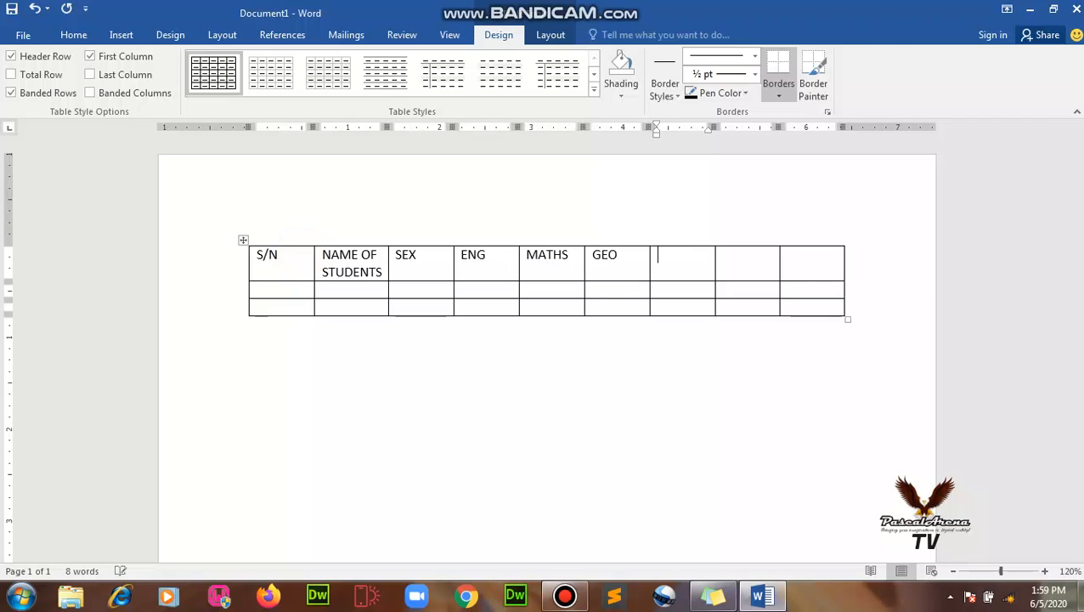
type("Y")
key("Tab")
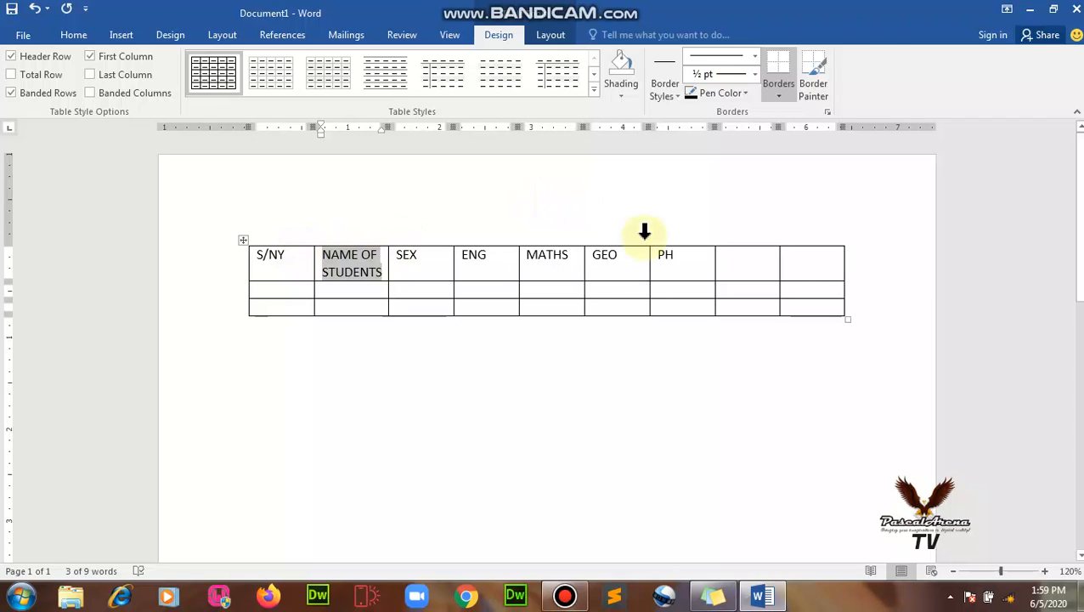
left_click(702, 255)
type("Y")
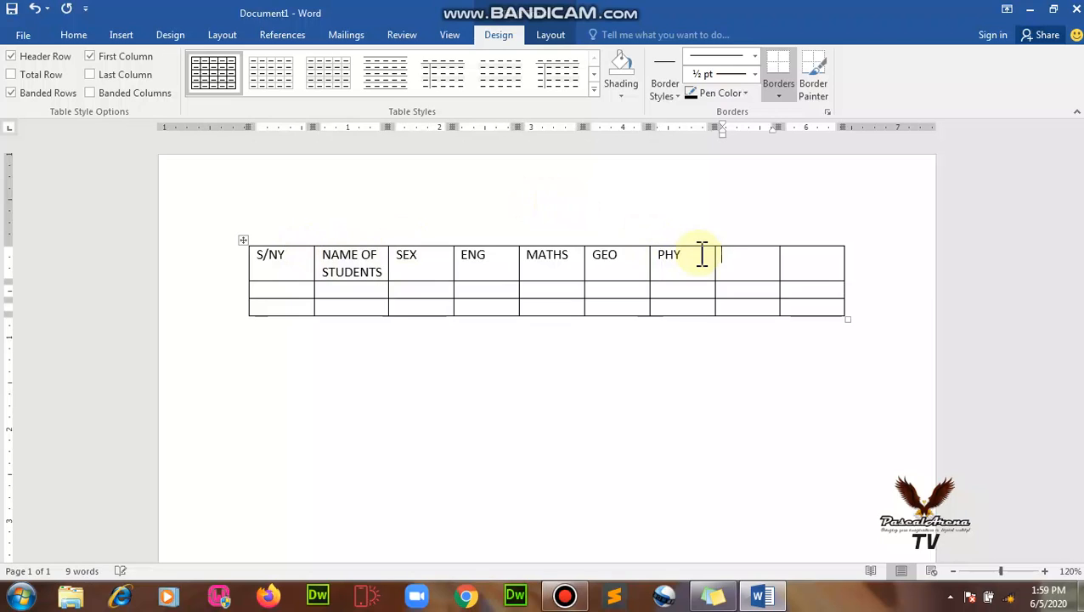
key("Tab")
type("CHEM ")
type("B")
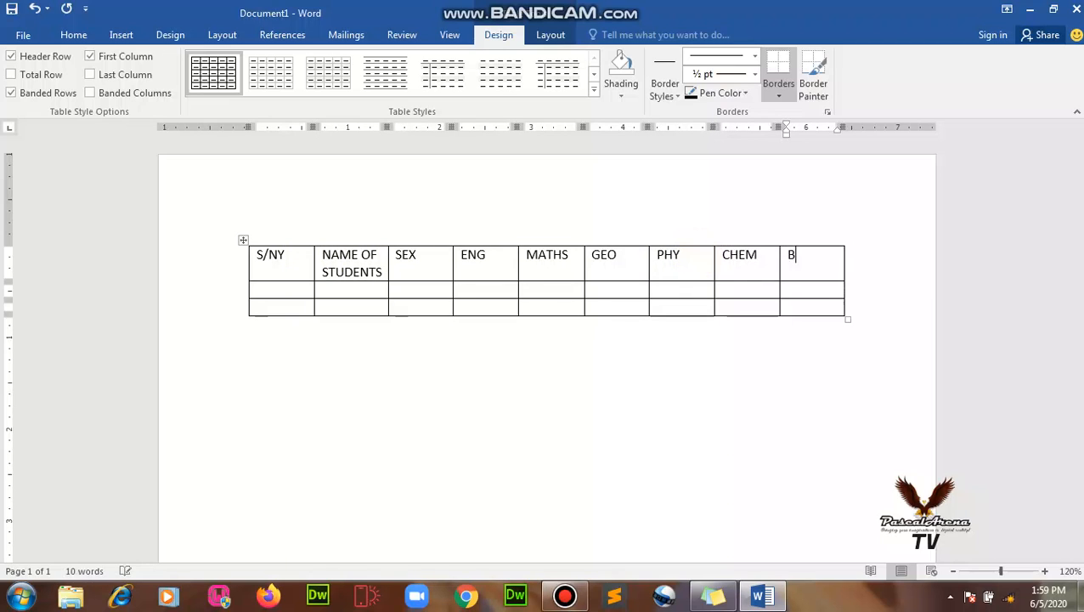
type("IO")
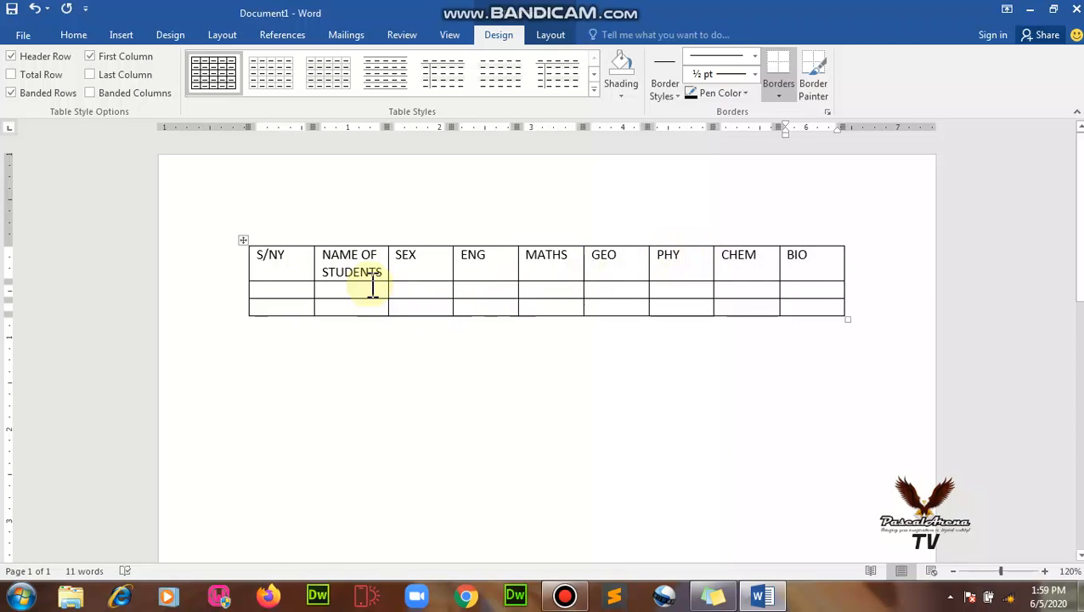
left_click(370, 287)
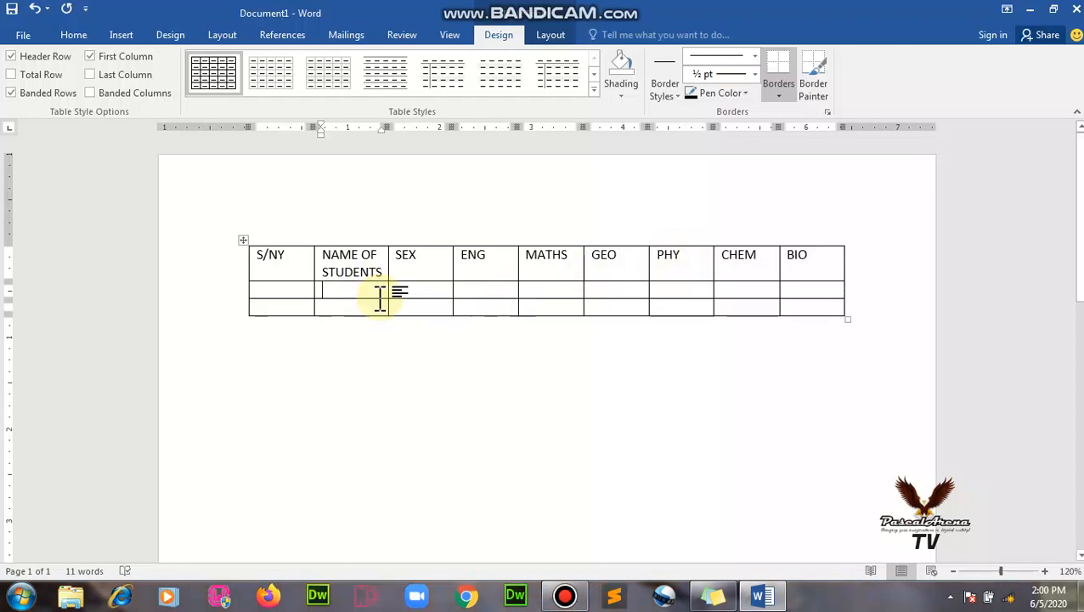
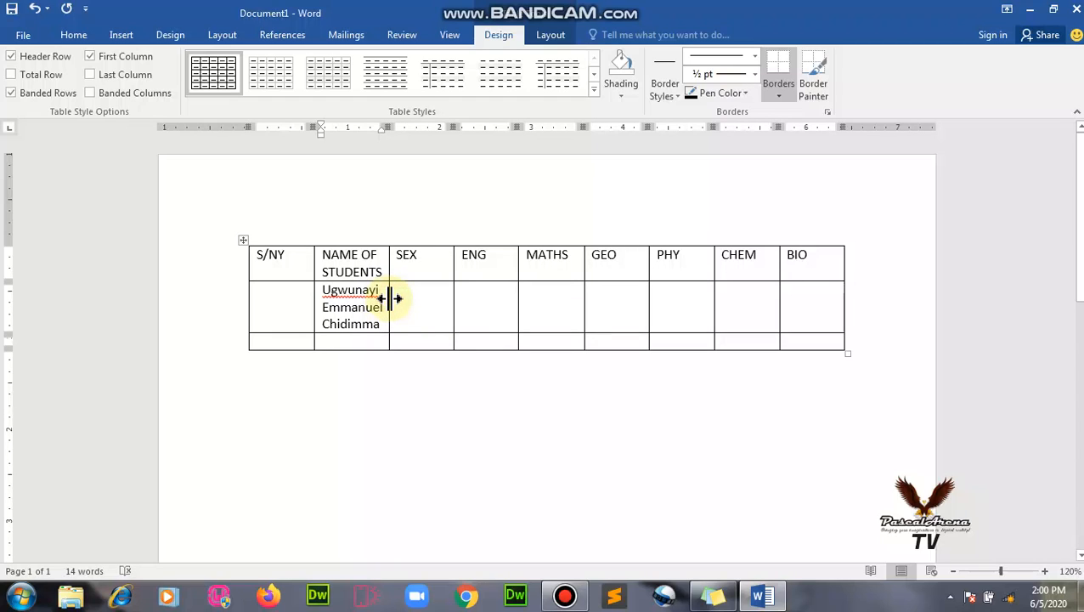
Widen the NAME OF STUDENTS column and stretch the table's right edge toward the margin.
double_click(390, 299)
left_click(388, 299)
left_click_drag(390, 298, 404, 300)
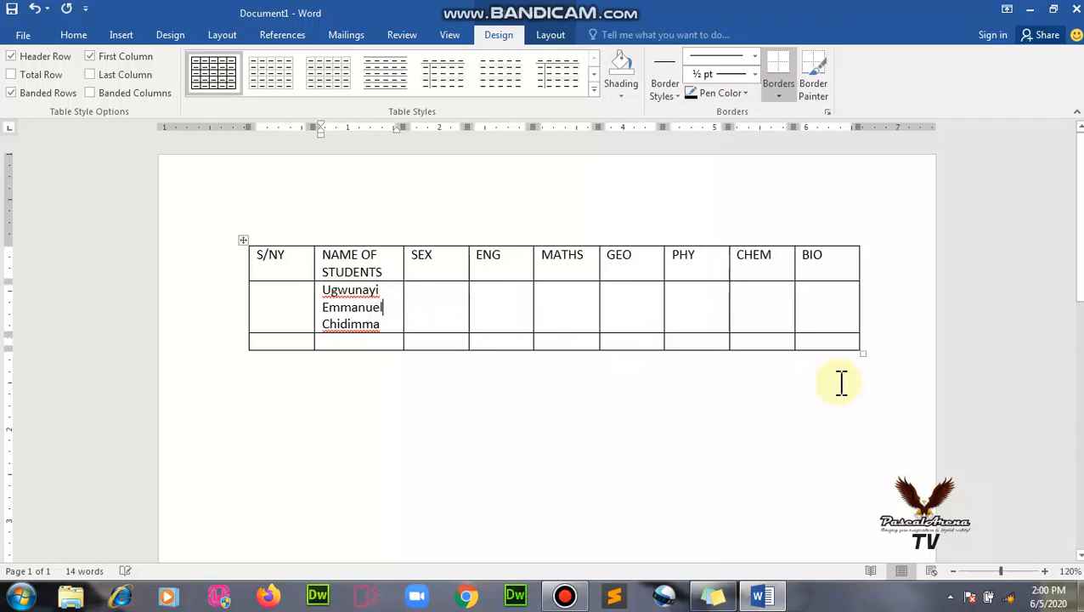
left_click(856, 313)
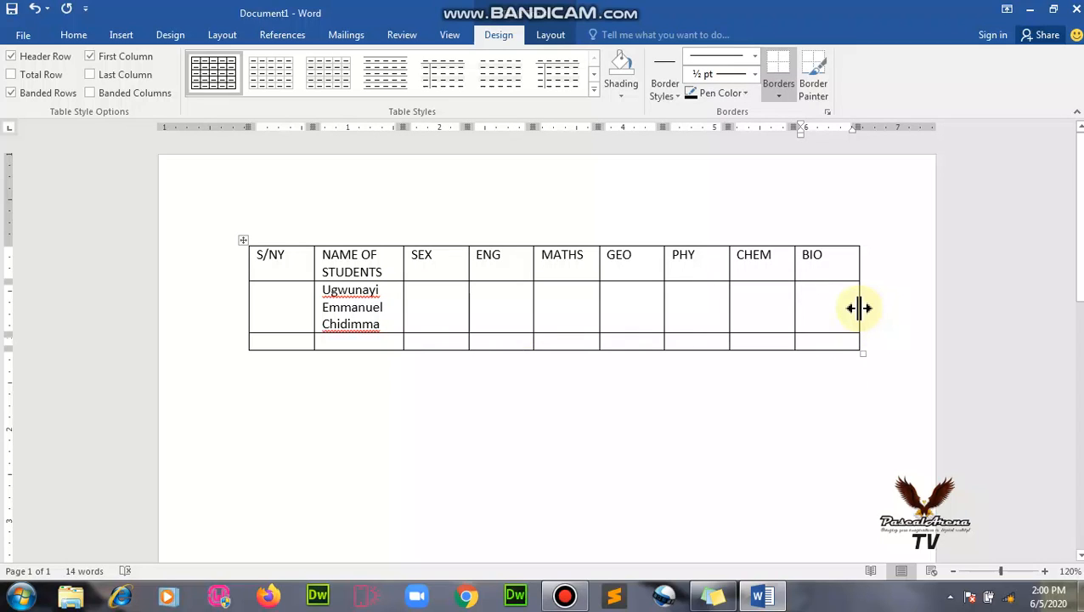
left_click_drag(859, 308, 905, 308)
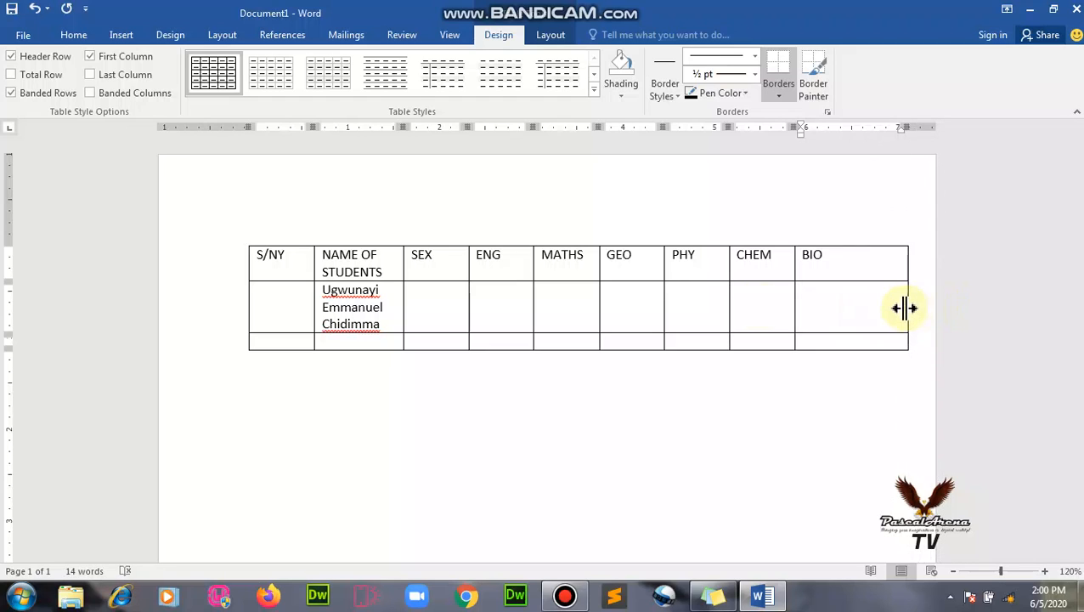
double_click(404, 298)
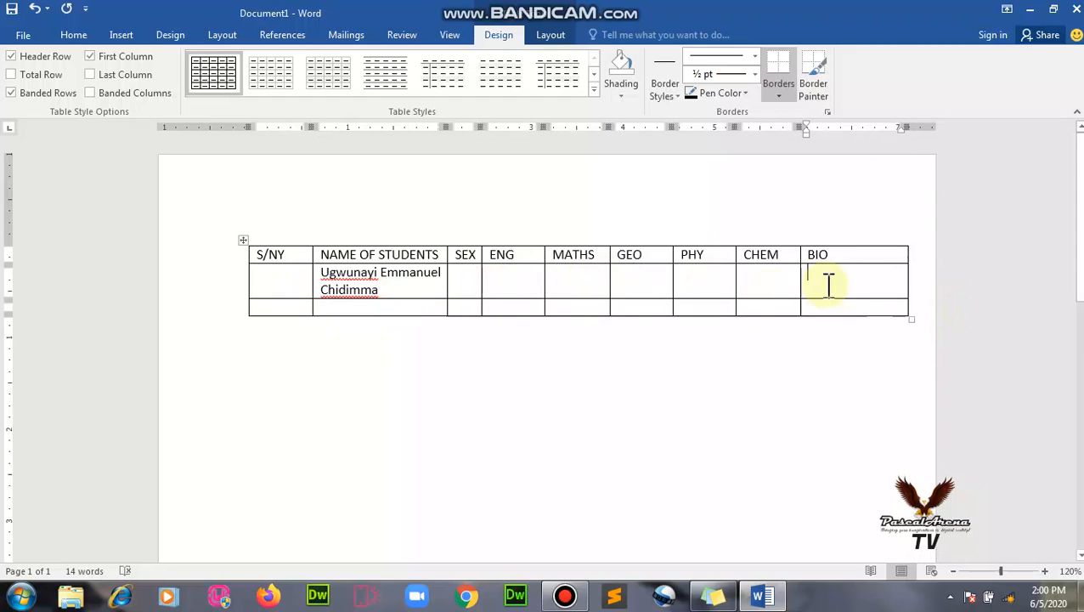
Rebalance the SEX, ENG, MATHS, GEO, PHY, CHEM and BIO column widths.
left_click_drag(801, 283, 872, 281)
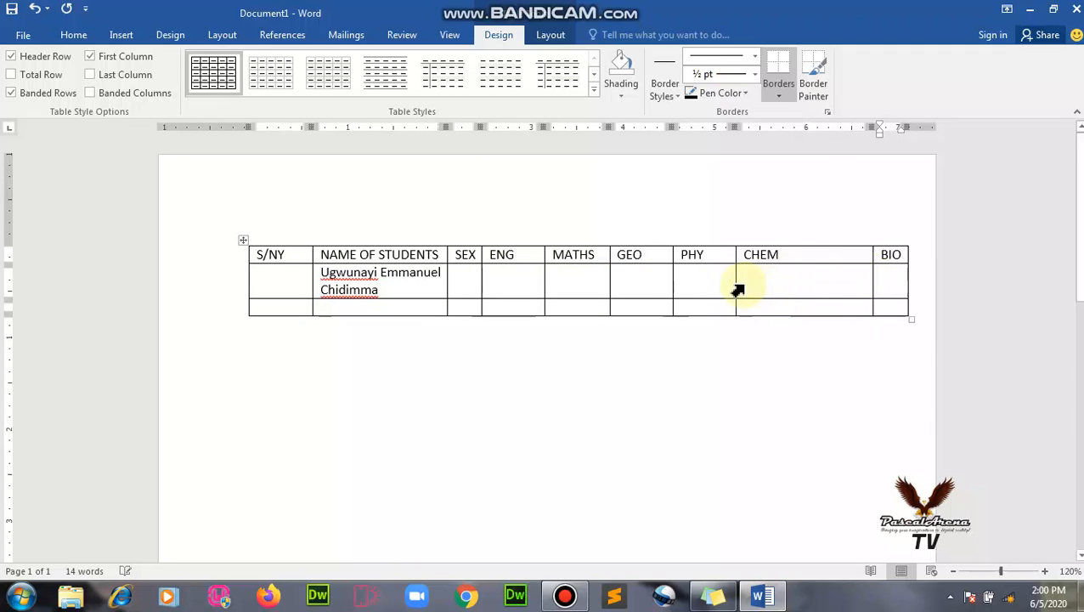
left_click_drag(733, 283, 819, 286)
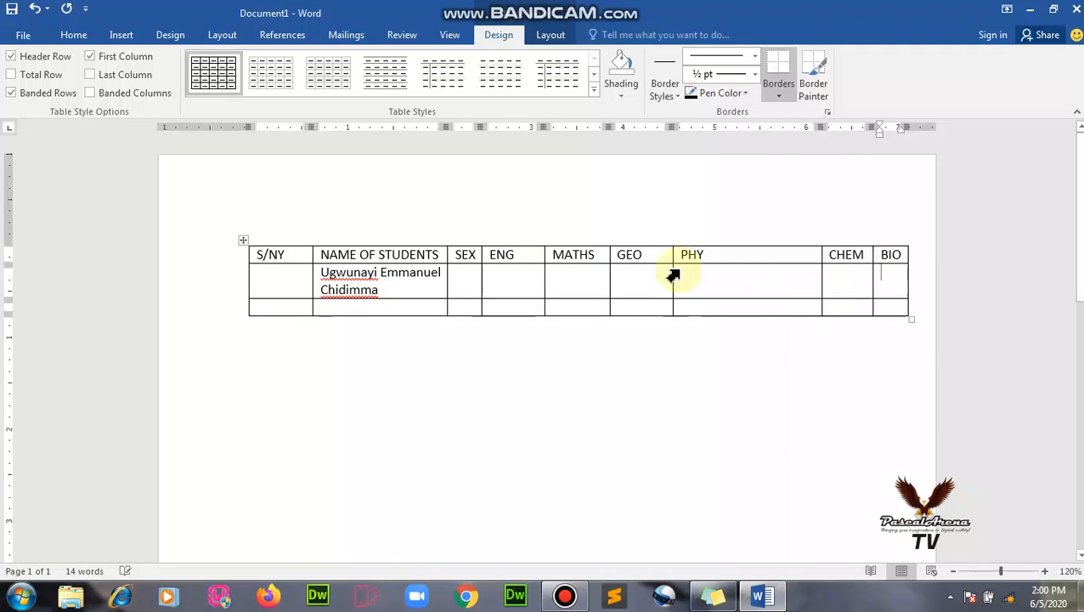
left_click_drag(673, 273, 787, 270)
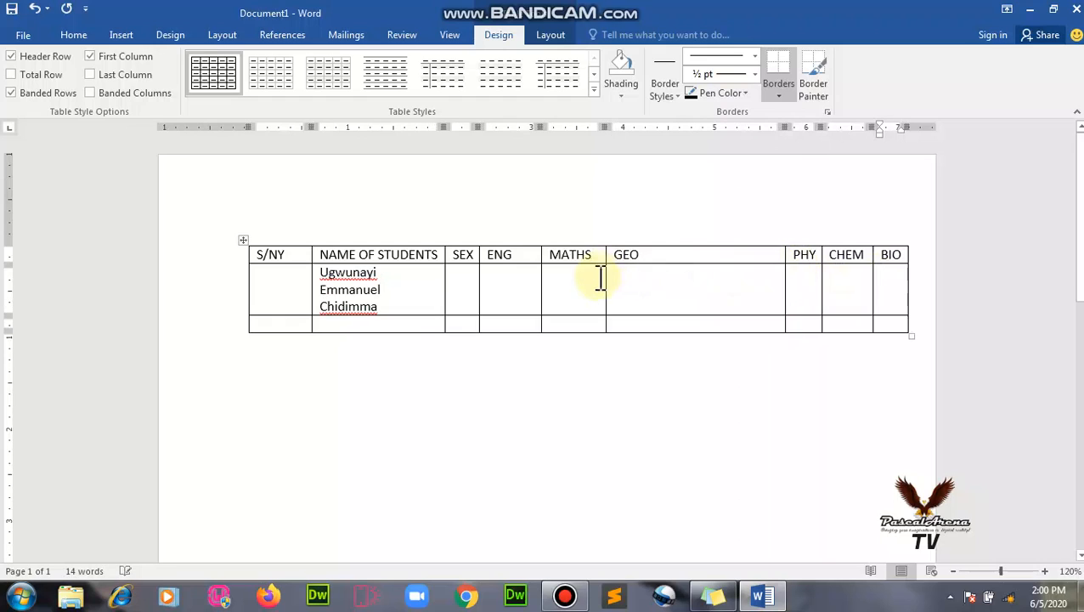
left_click_drag(603, 282, 707, 286)
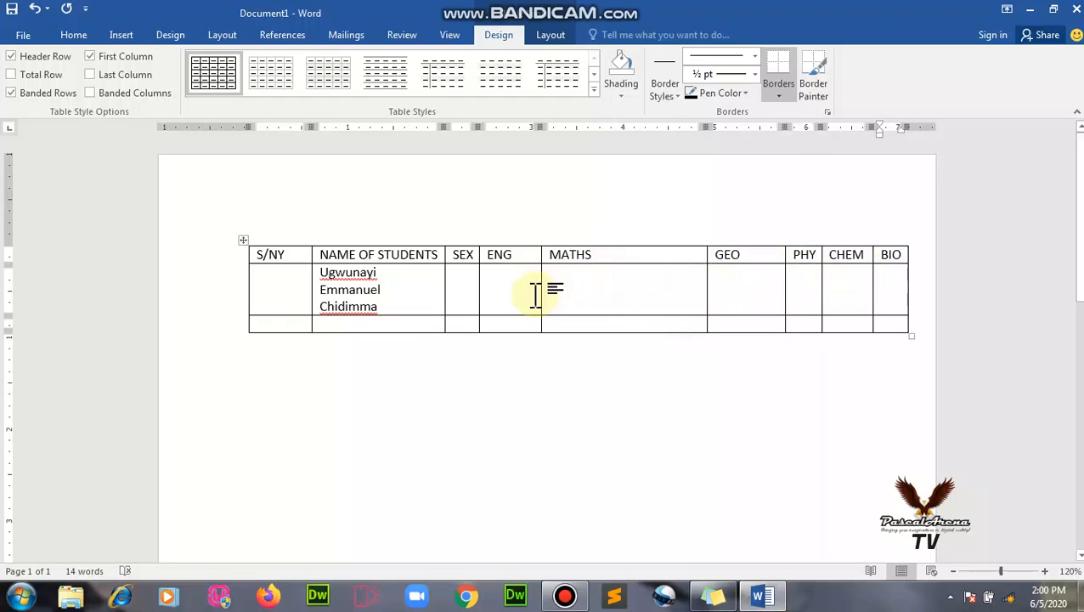
left_click_drag(541, 295, 654, 297)
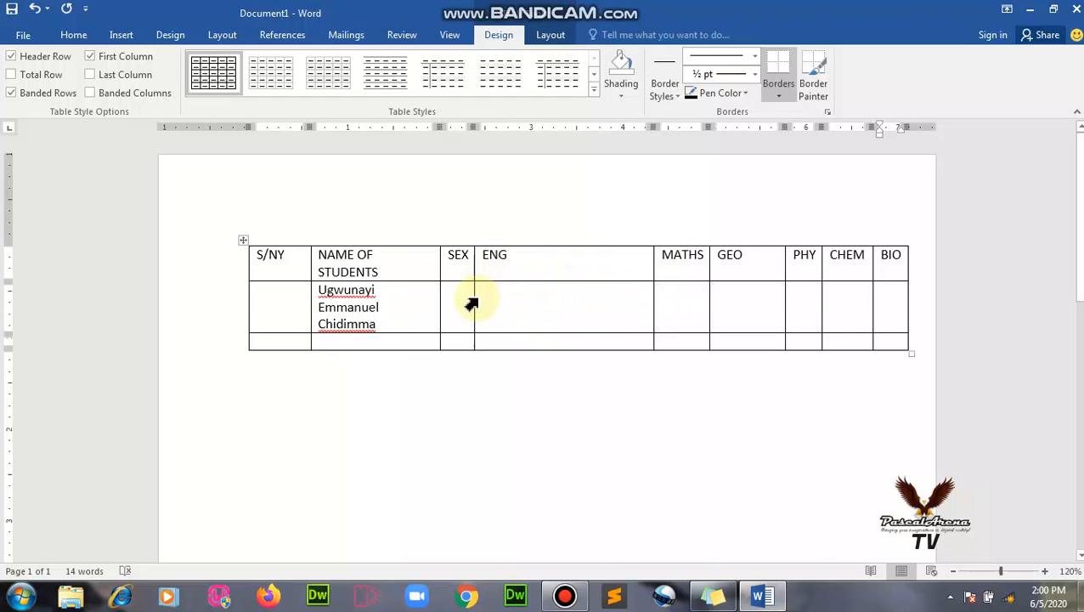
left_click_drag(474, 299, 619, 306)
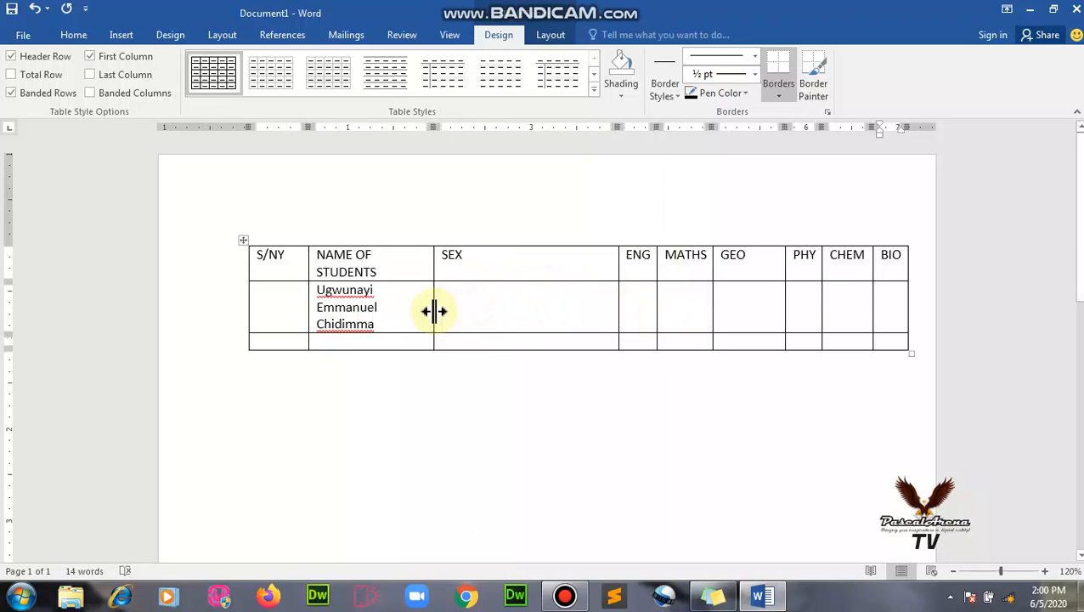
Fit the full name on one line, narrow SEX, ENG, MATHS and GEO, and slim S/NY.
double_click(435, 310)
left_click_drag(583, 274, 548, 280)
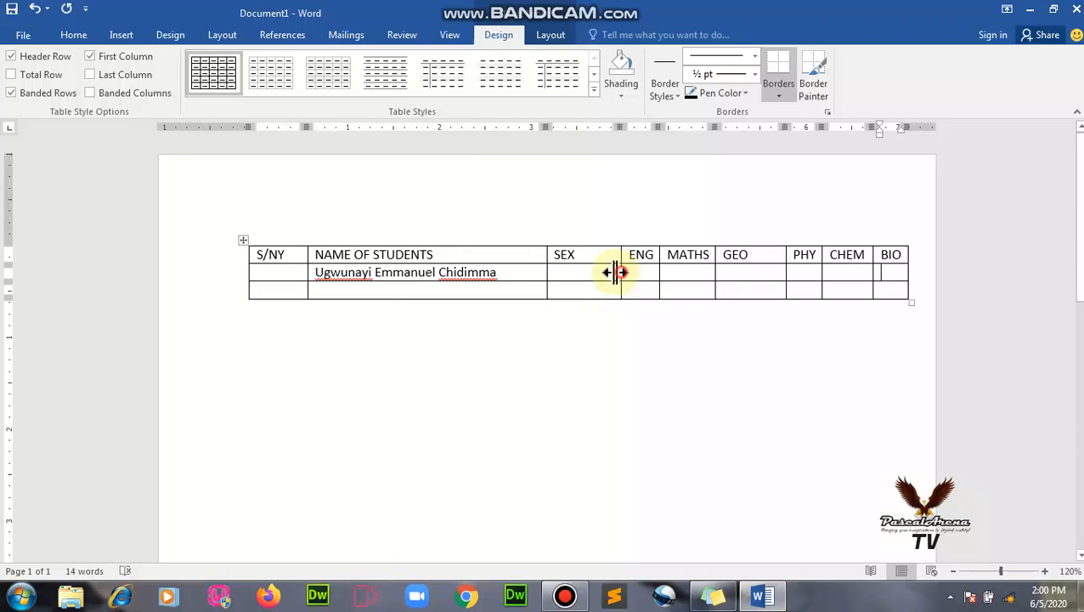
left_click_drag(619, 274, 599, 274)
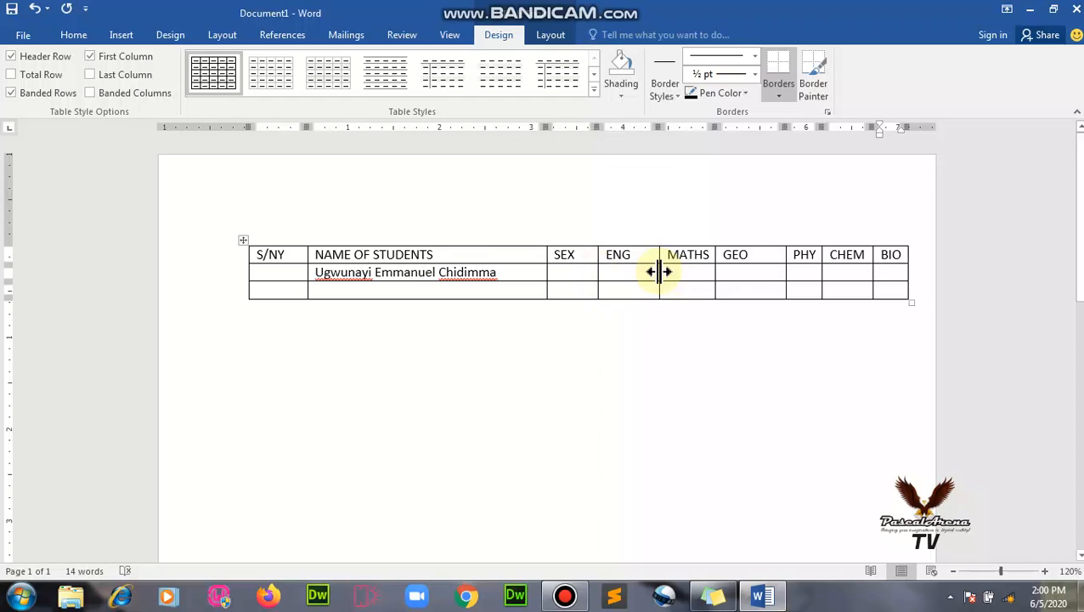
left_click_drag(659, 272, 644, 272)
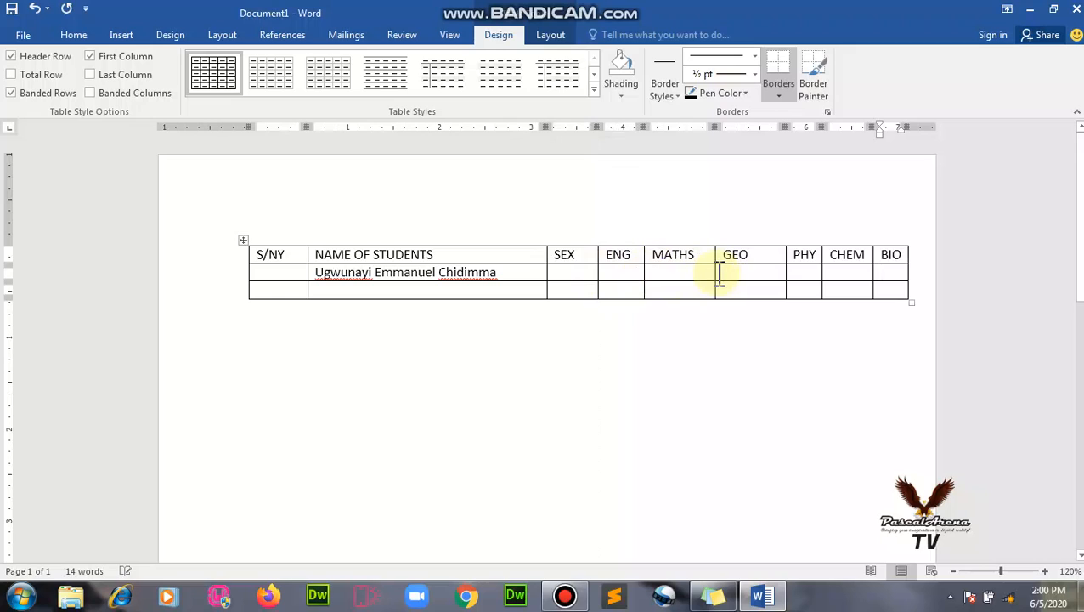
left_click_drag(714, 273, 706, 273)
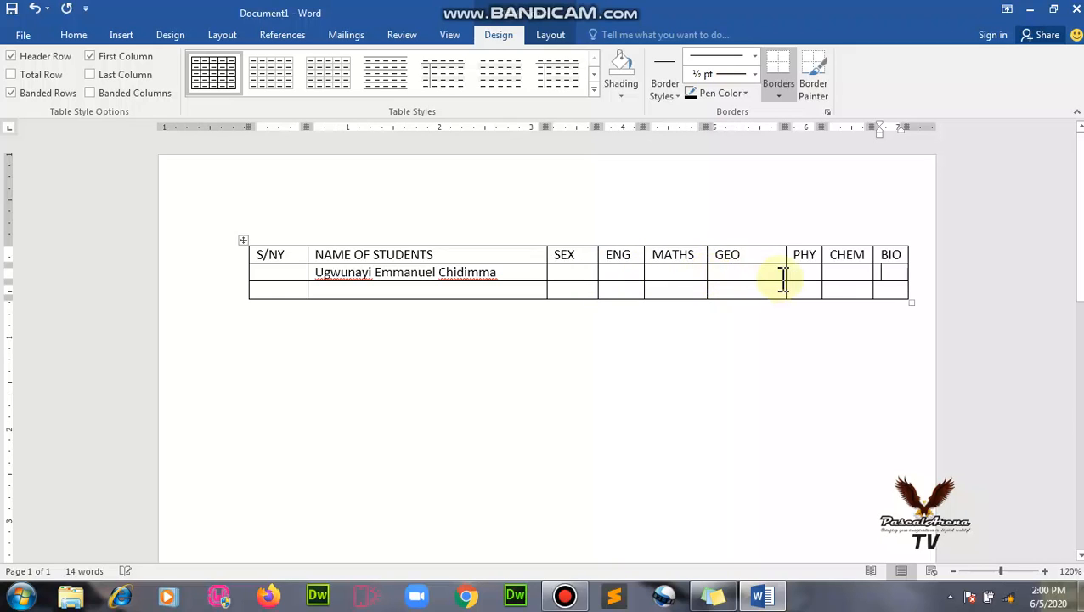
left_click_drag(786, 272, 854, 274)
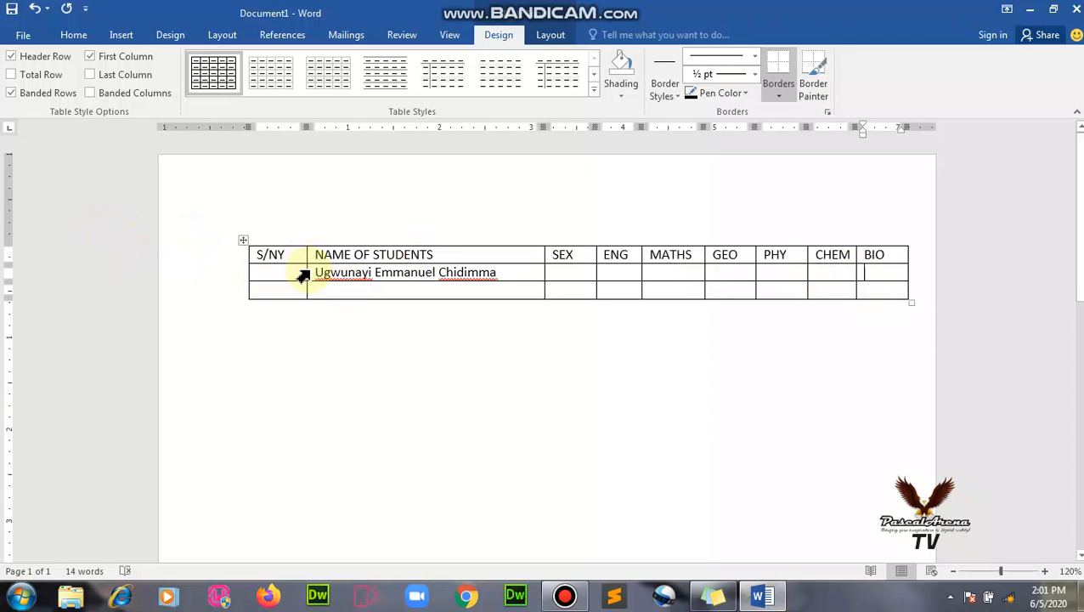
left_click_drag(304, 272, 289, 272)
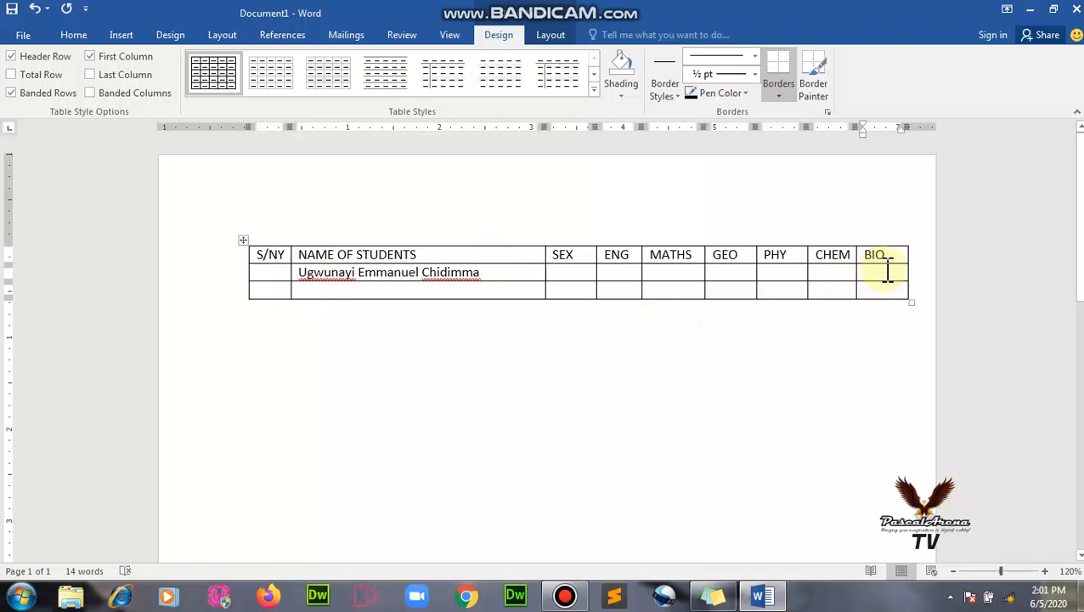
Insert a blank column immediately right of the BIO column from its cell's Insert menu.
right_click(889, 270)
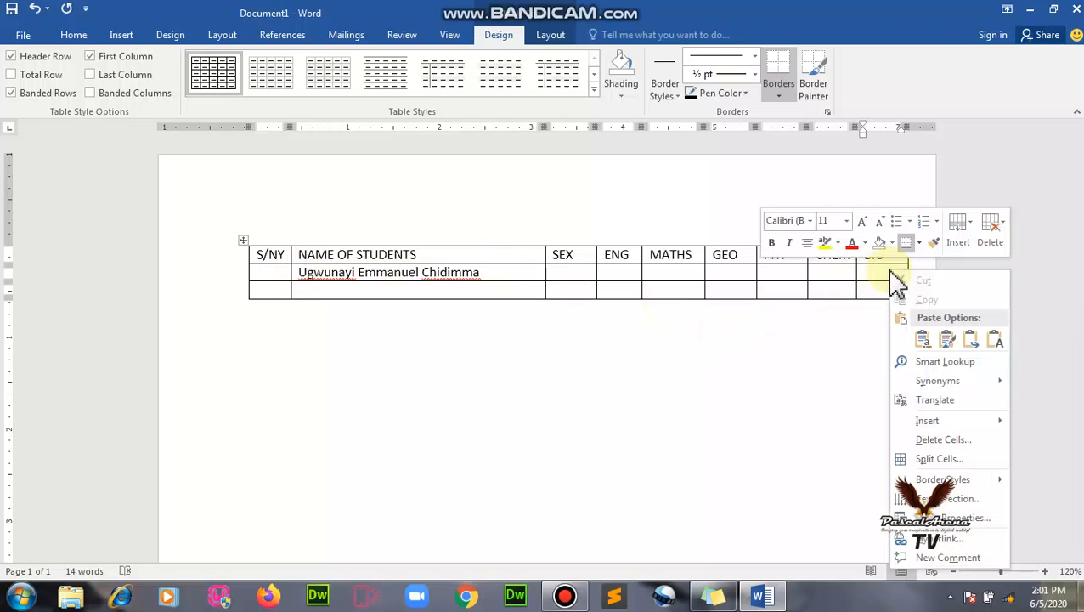
left_click(879, 270)
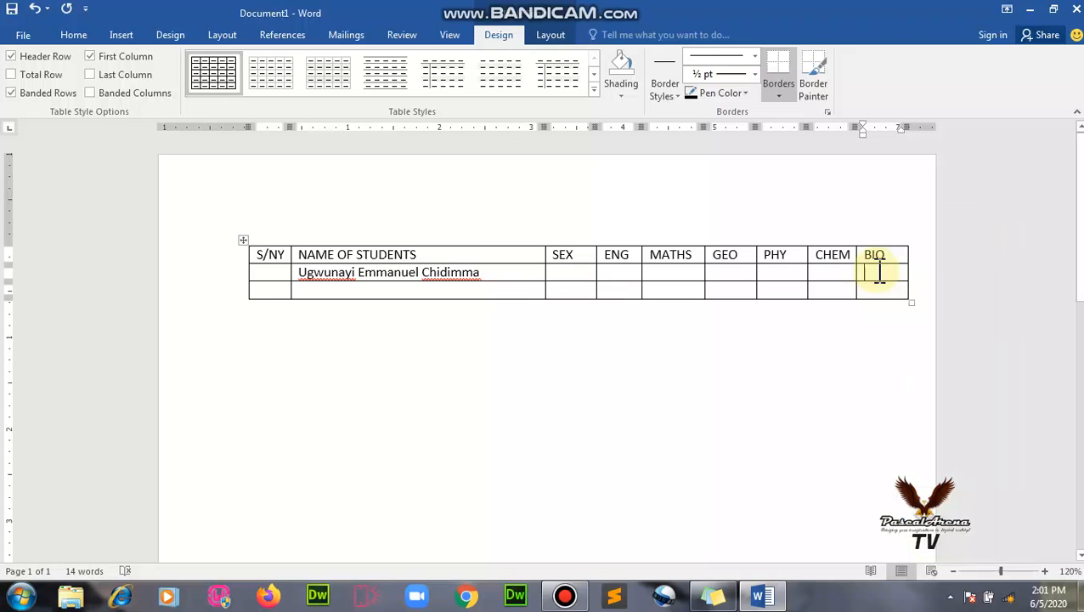
right_click(880, 272)
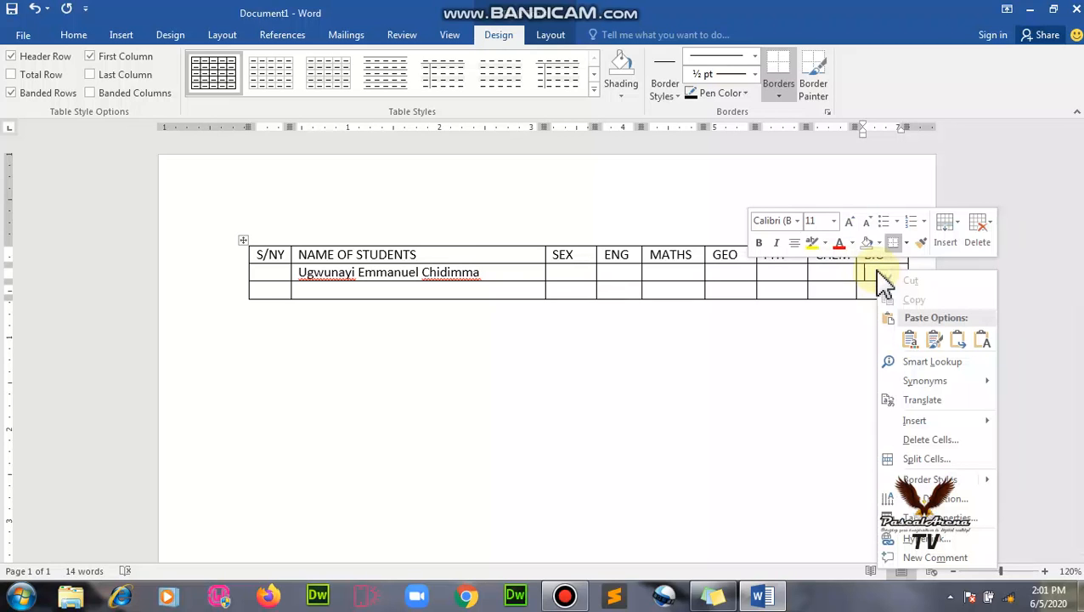
mouse_move(907, 425)
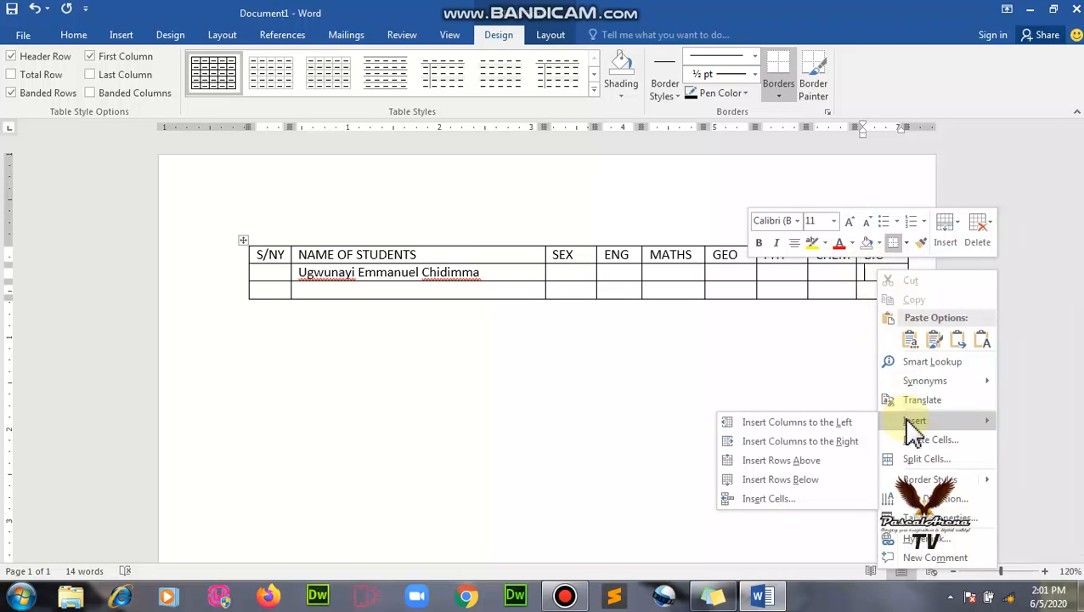
left_click(845, 441)
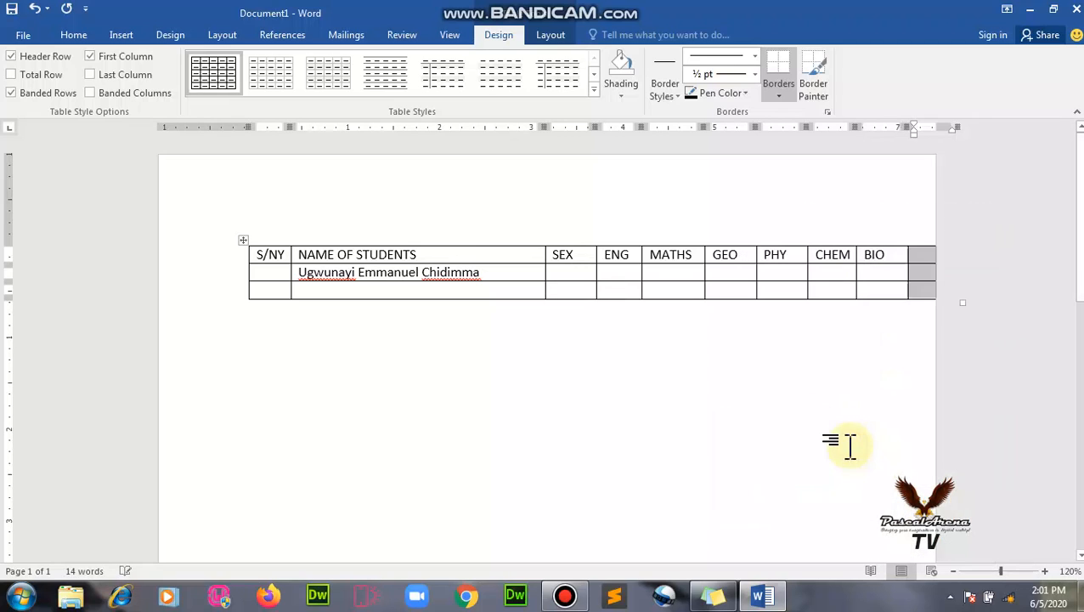
Head the new column after BIO with an uppercase TOTAL heading, fixing the lowercase start.
left_click(929, 255)
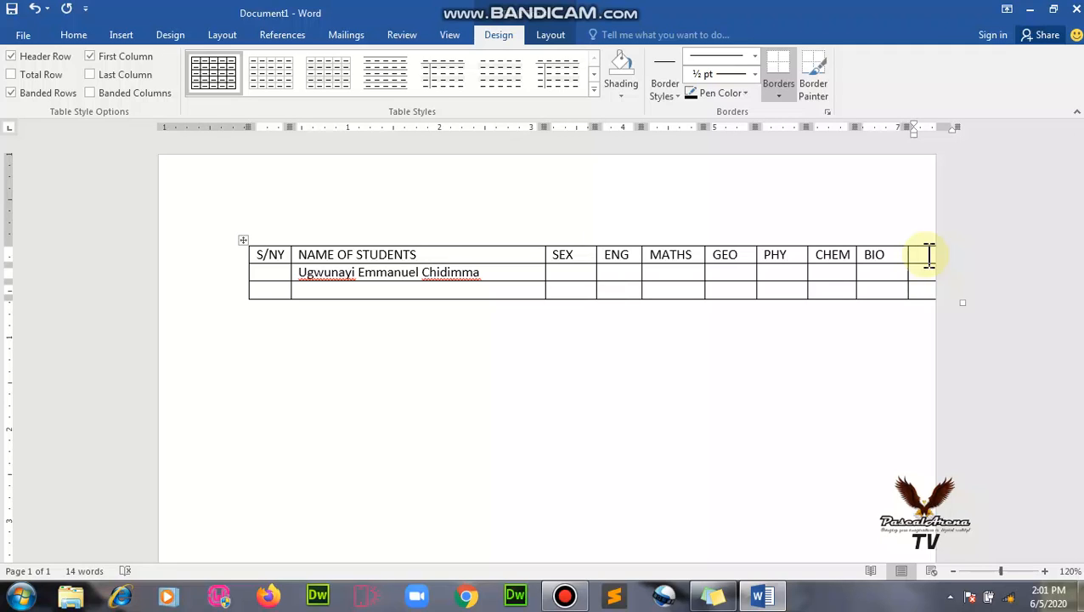
type("t")
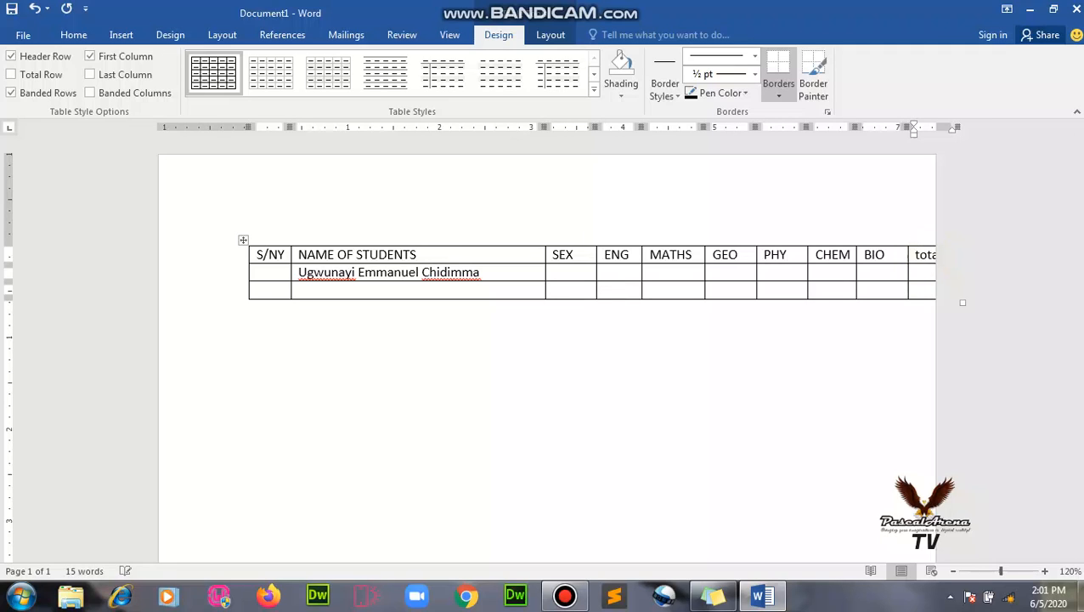
type("o")
key("BackSpace")
key("BackSpace")
type("TOT")
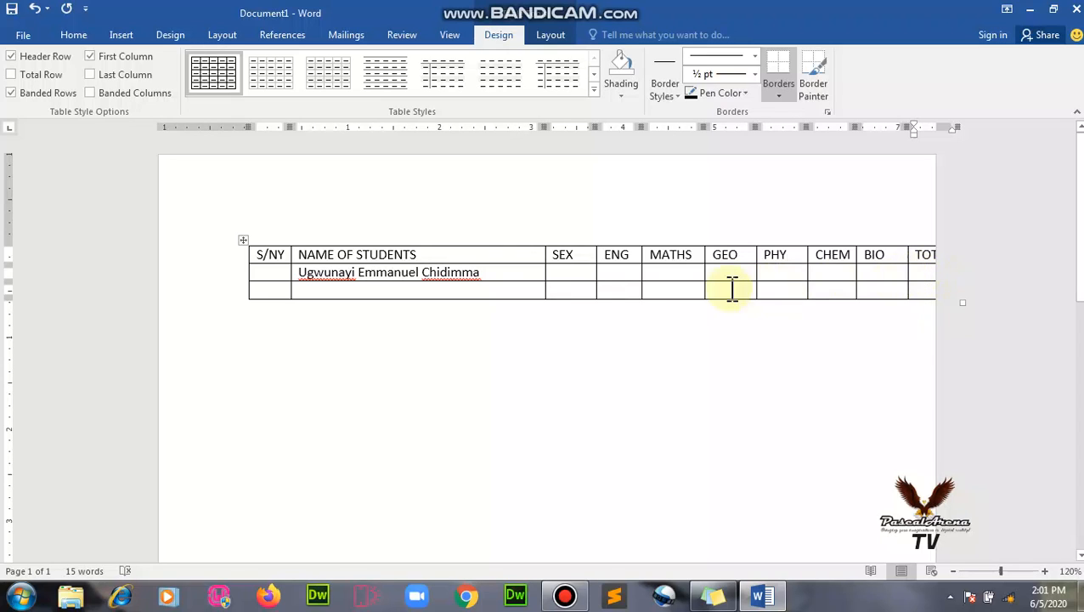
Number the first student row 1 in its S/NY cell and move across to CHEM.
left_click(266, 277)
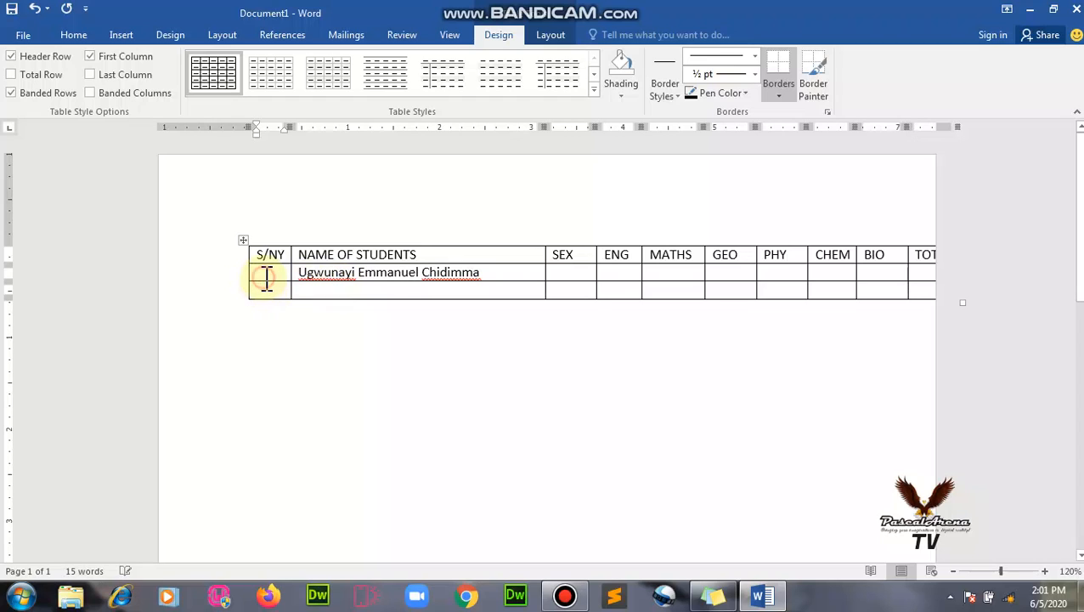
type("1")
key("Tab")
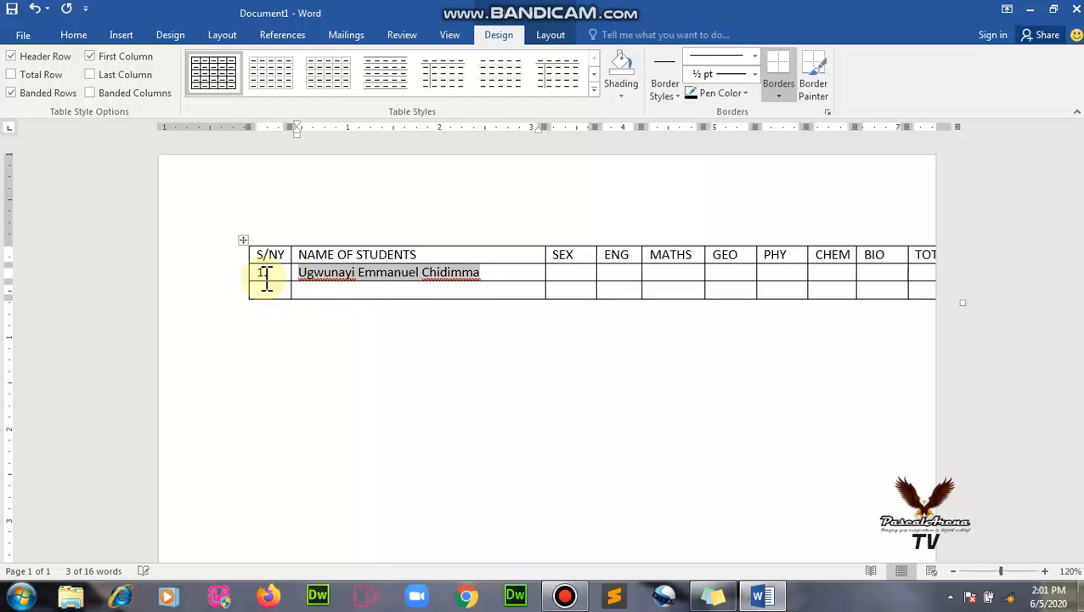
key("Tab")
key("Tab")
key("Tab")
key("Tab")
key("Tab")
key("Tab")
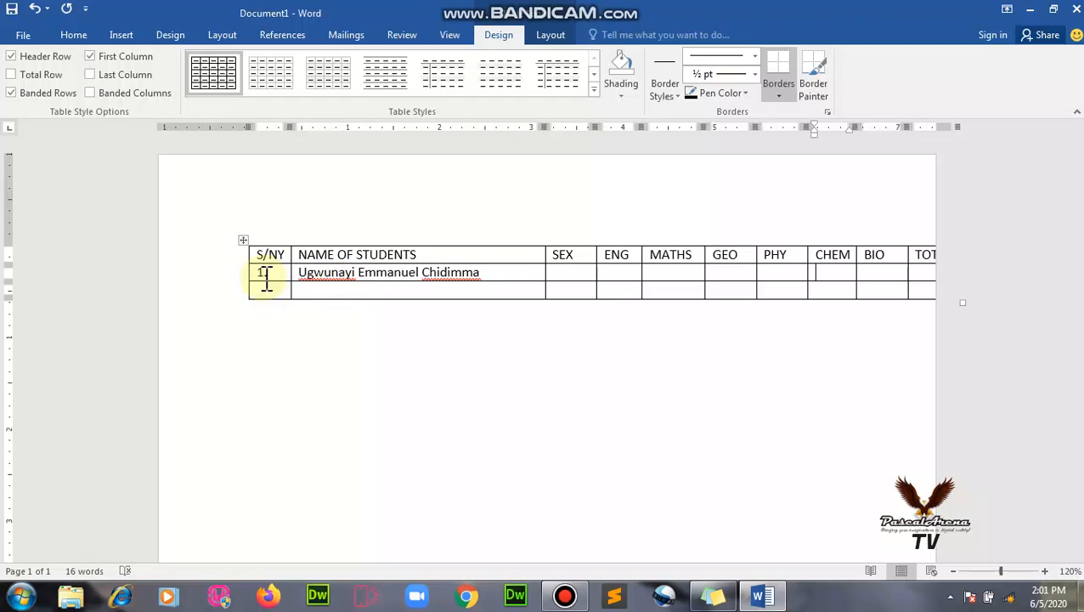
Number the next row 2., enter the second student's name, and tab to add empty rows.
left_click(286, 290)
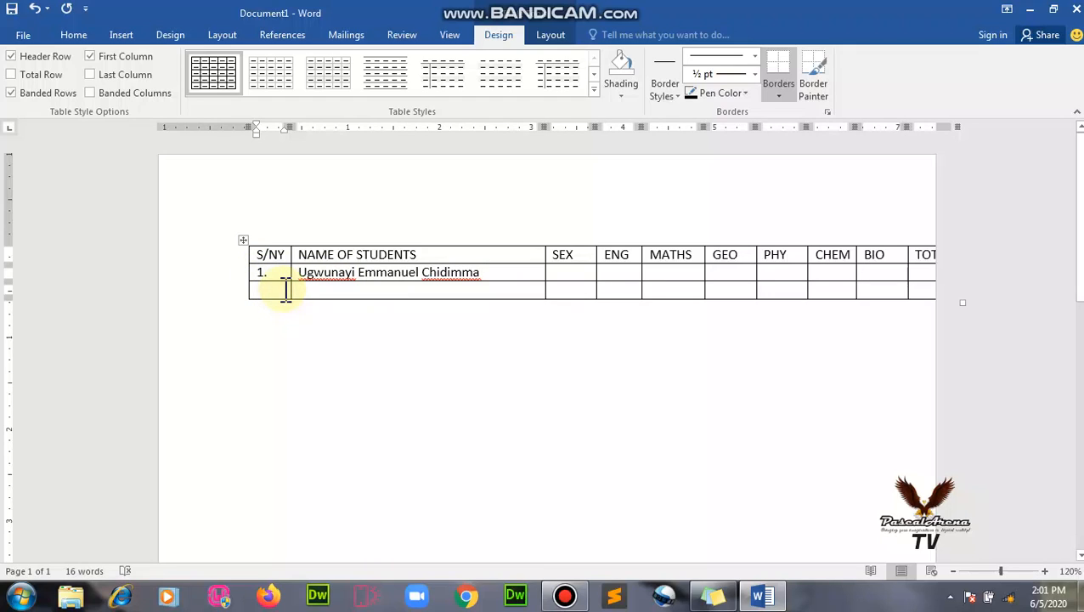
type("2.")
key("Tab")
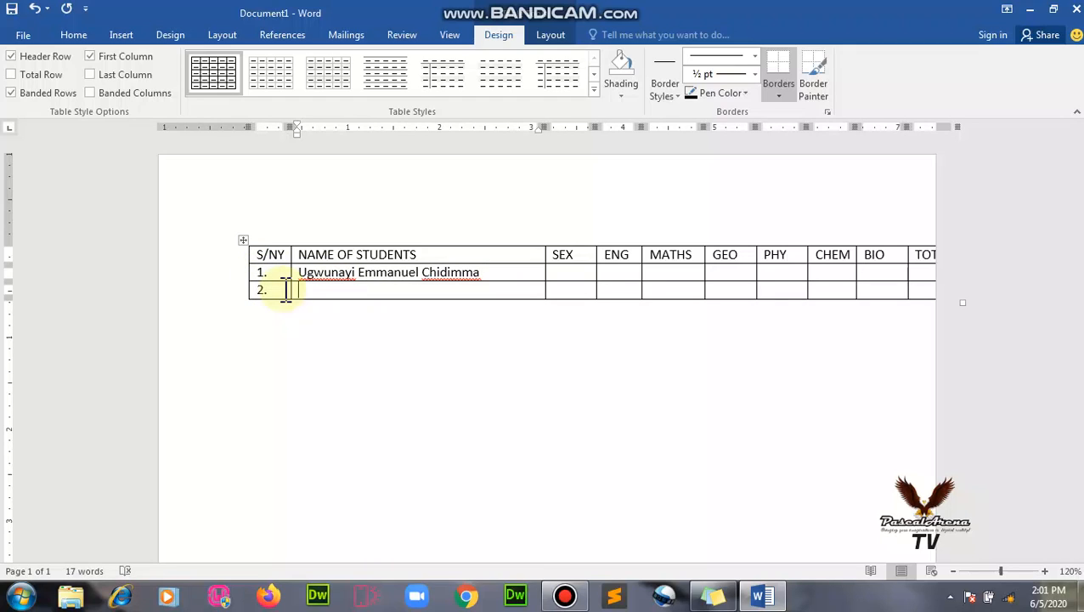
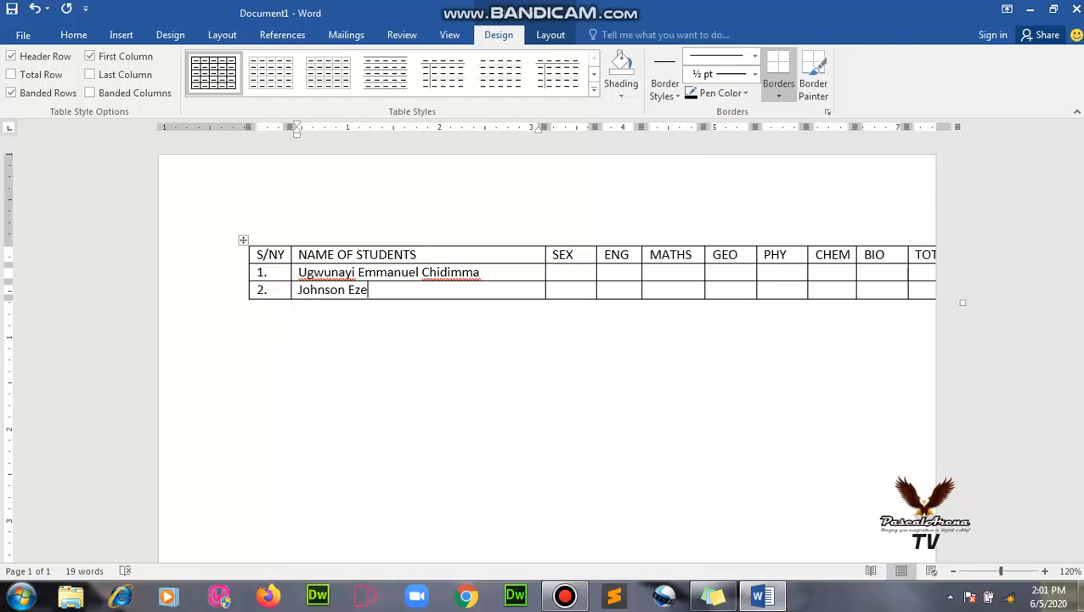
key("Tab")
key("Tab")
key("Tab")
key("Tab")
key("Tab")
key("Tab")
key("Tab")
key("Tab")
key("Tab")
key("Tab")
key("Tab")
key("Tab")
key("Tab")
key("Tab")
key("Tab")
key("Tab")
key("Tab")
key("Tab")
key("Tab")
key("Tab")
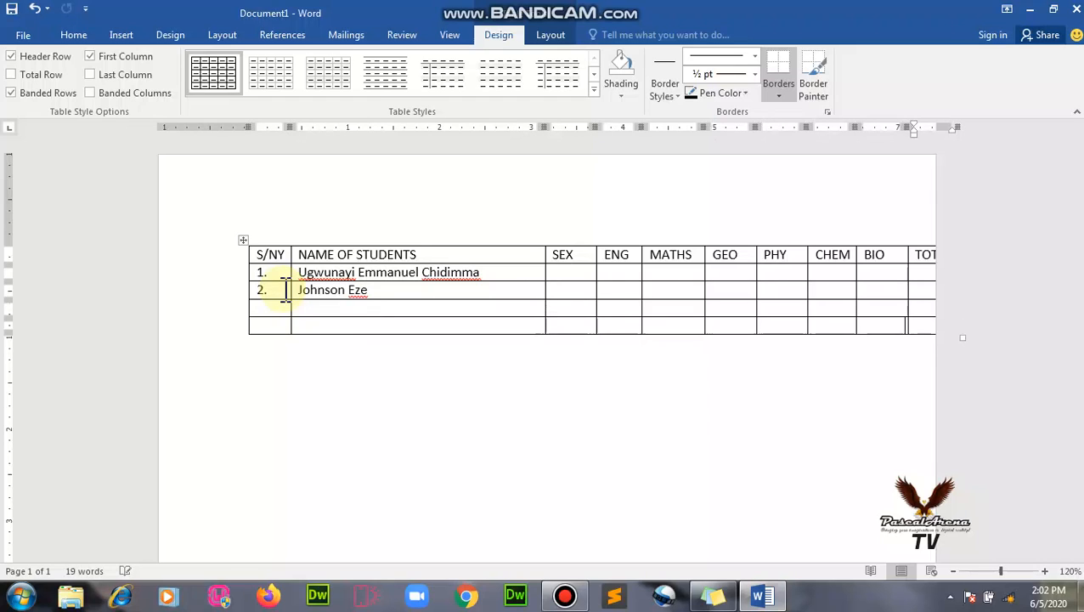
key("Tab")
key("Tab")
key("Tab")
key("Tab")
key("Tab")
key("Tab")
key("Tab")
key("Tab")
key("Tab")
key("Tab")
key("Tab")
key("Tab")
key("Tab")
key("Tab")
key("Tab")
key("Tab")
key("Tab")
key("Tab")
key("Tab")
key("Tab")
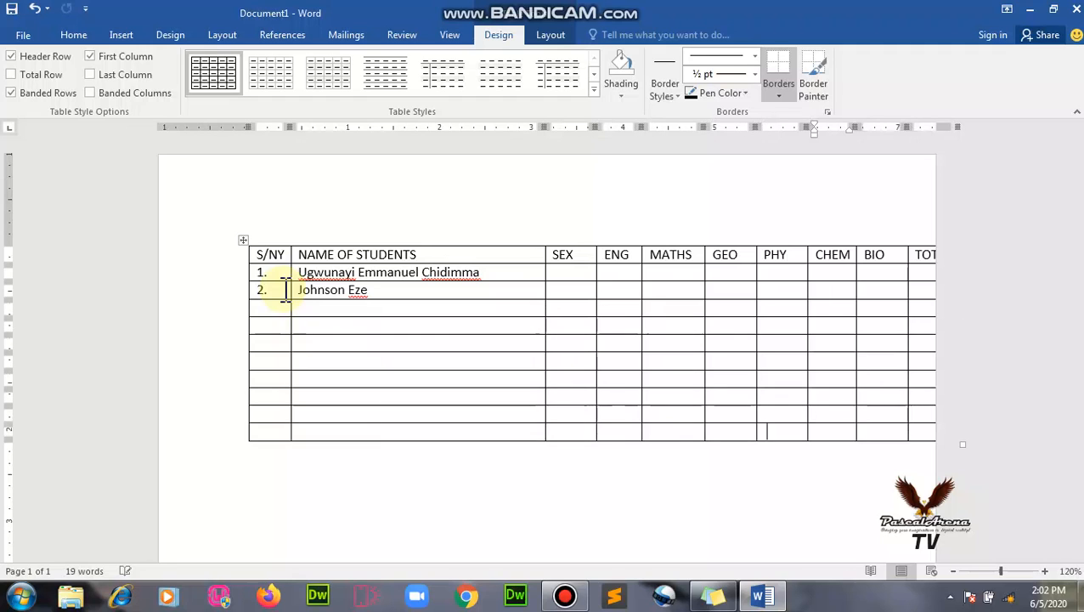
key("Tab")
key("Tab")
key("Tab")
key("Tab")
key("Tab")
key("Tab")
key("Tab")
key("Tab")
key("Tab")
key("Tab")
key("Tab")
key("Tab")
key("Tab")
key("Tab")
key("Tab")
key("Tab")
key("Tab")
key("Tab")
key("Tab")
key("Tab")
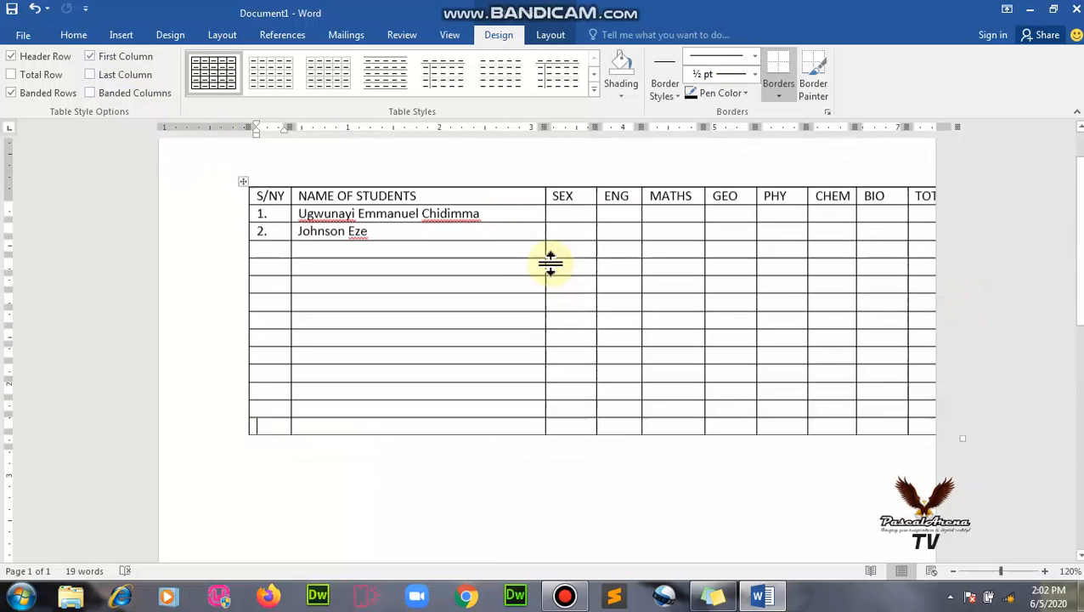
Switch Document1's page orientation to Landscape so the ten-column table fits.
left_click(477, 291)
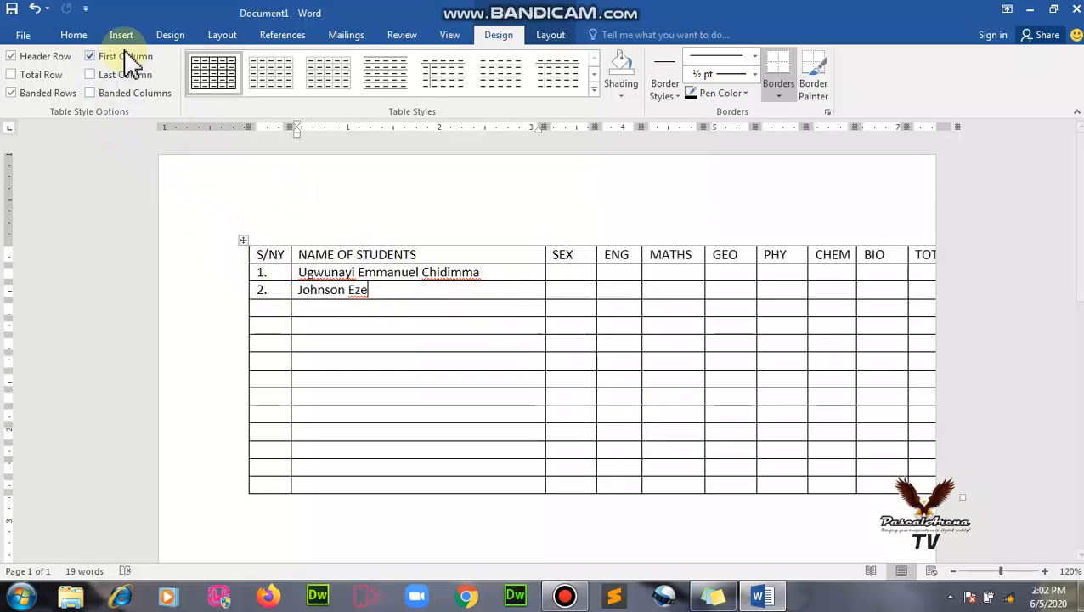
left_click(173, 36)
left_click(220, 38)
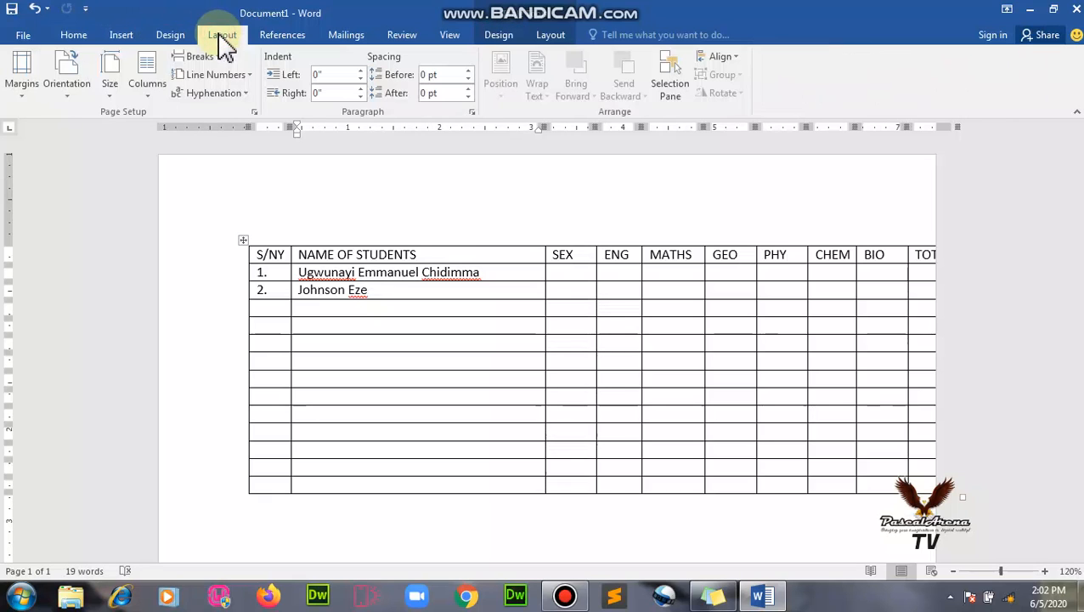
left_click(76, 97)
left_click(83, 154)
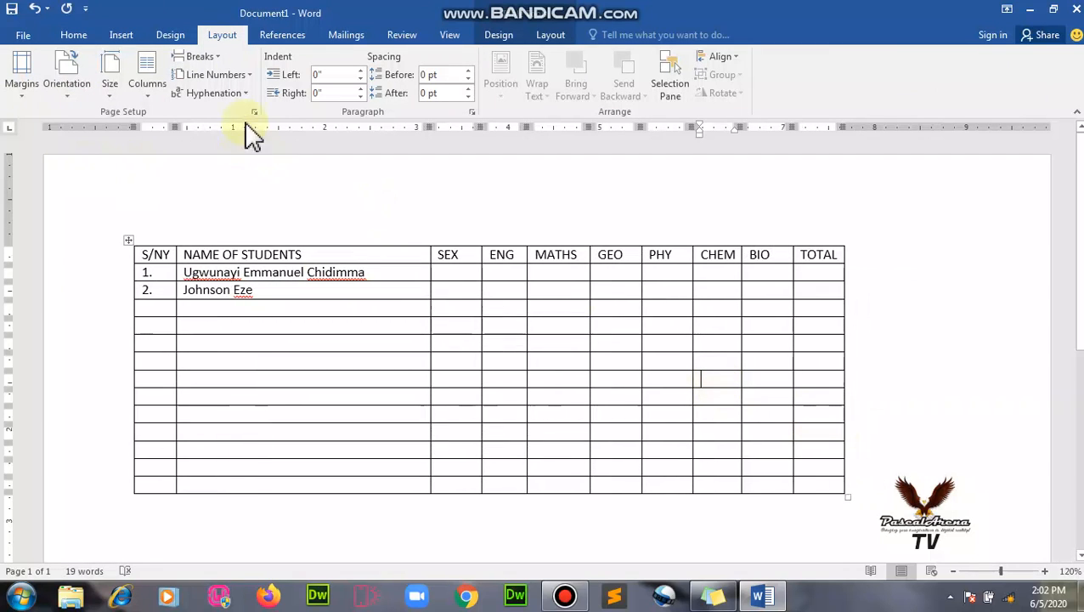
left_click(65, 99)
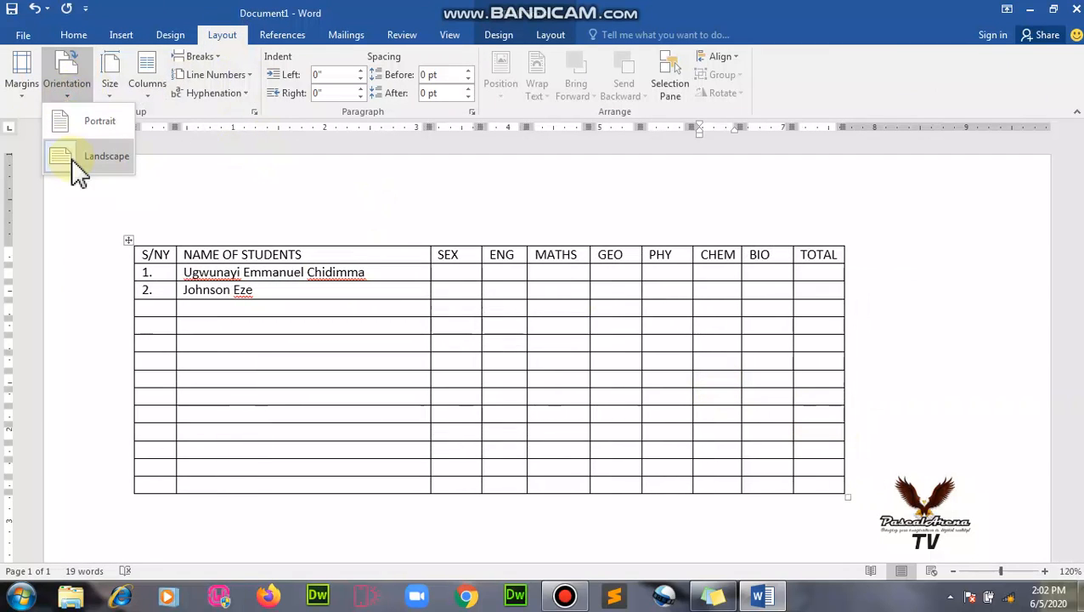
left_click(680, 295)
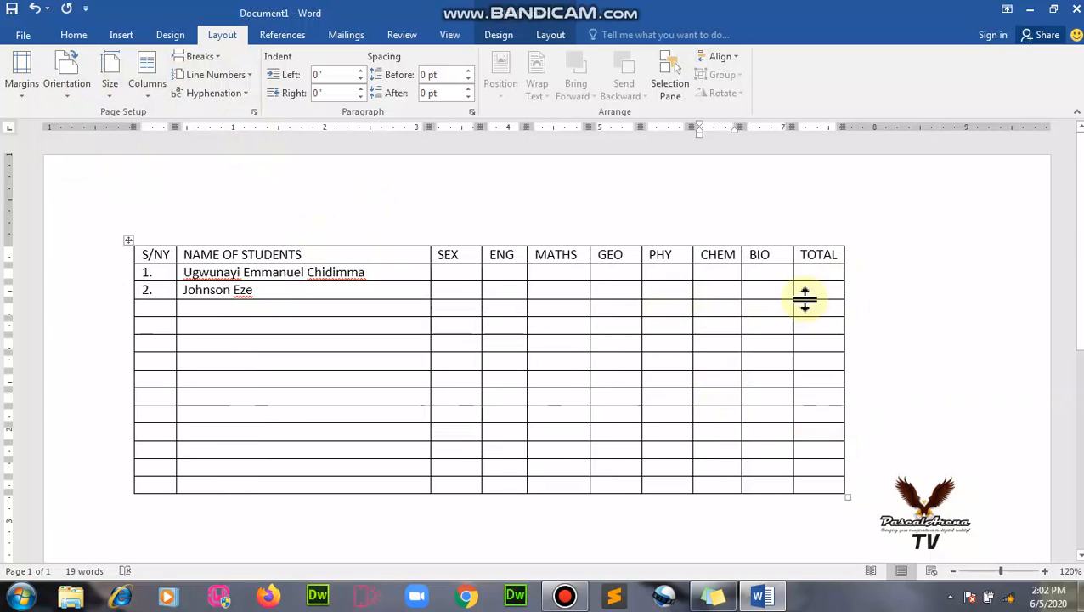
left_click(808, 287)
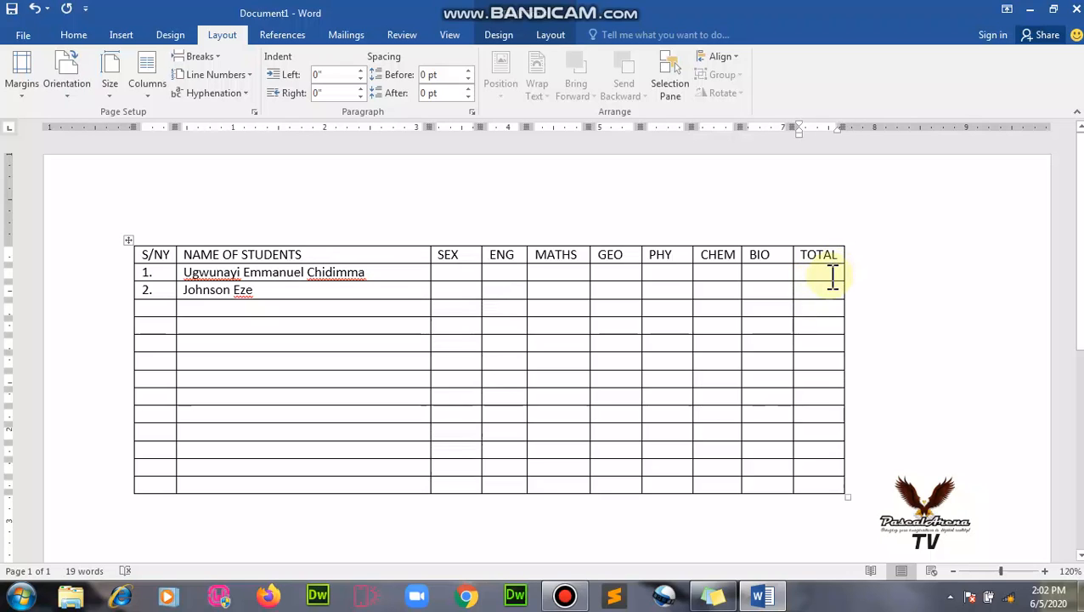
Insert a column right of TOTAL and head it AVERAGE.
right_click(830, 275)
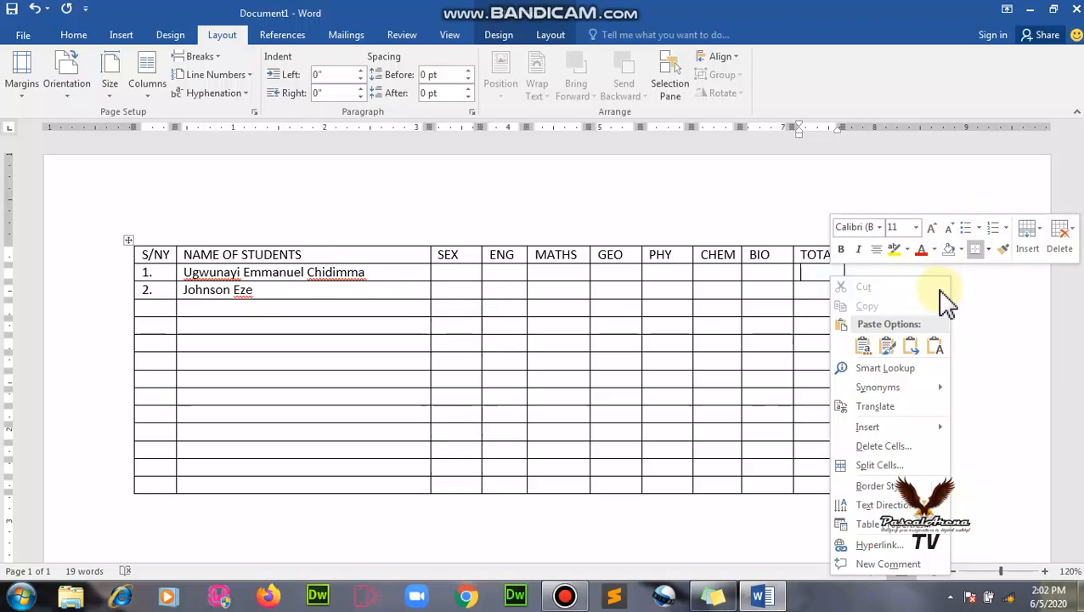
left_click(820, 284)
right_click(817, 272)
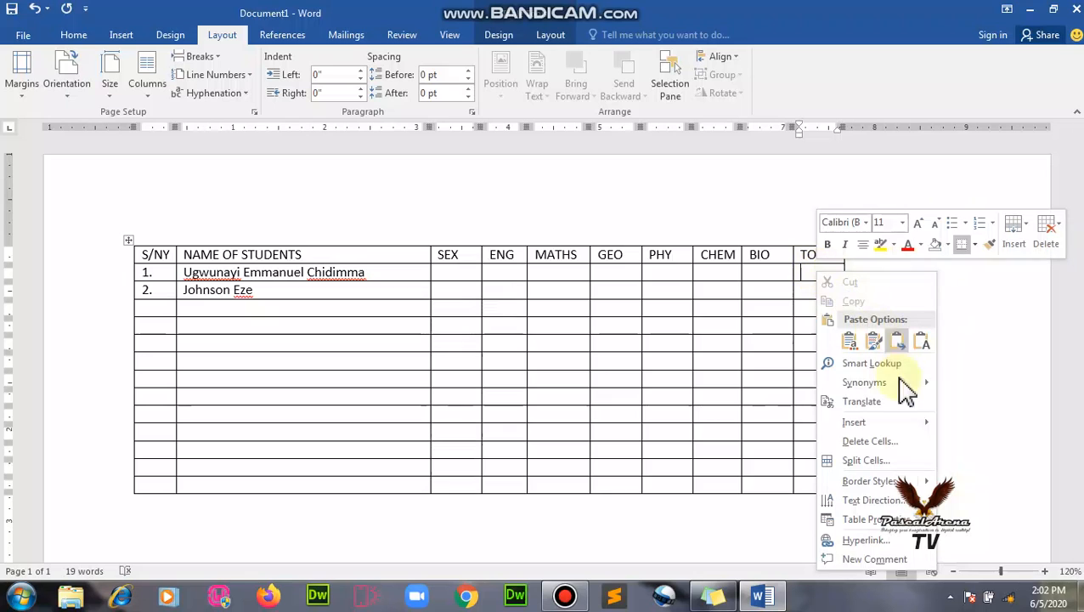
mouse_move(913, 423)
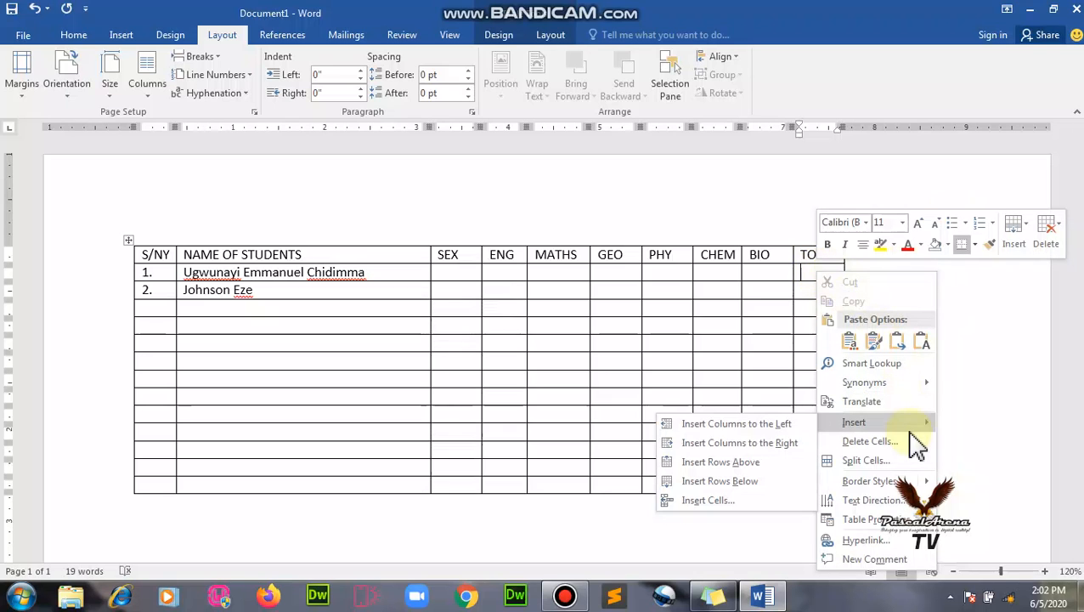
left_click(747, 443)
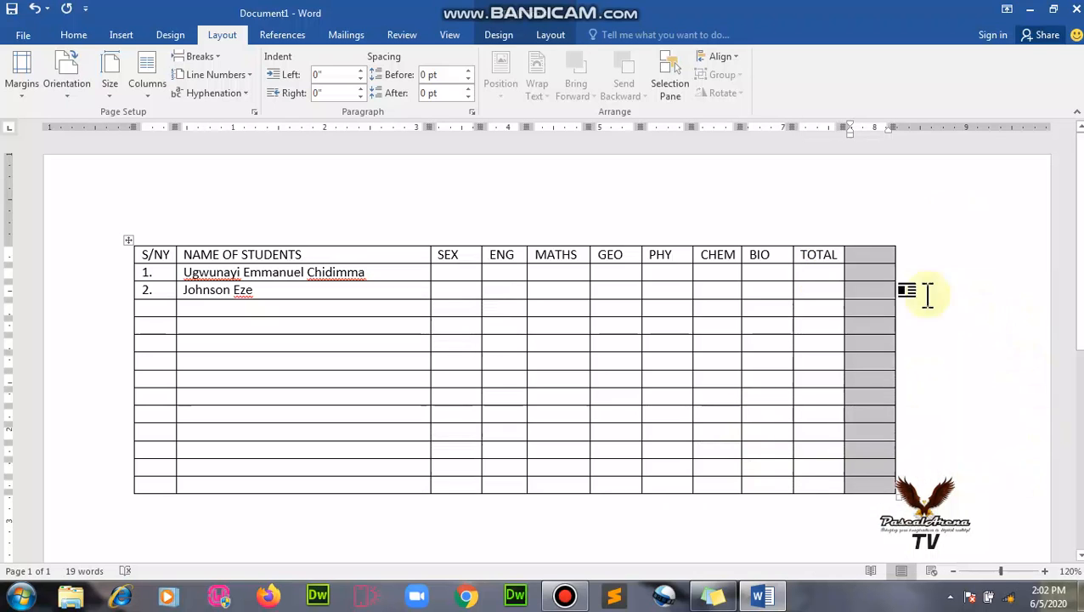
left_click(877, 255)
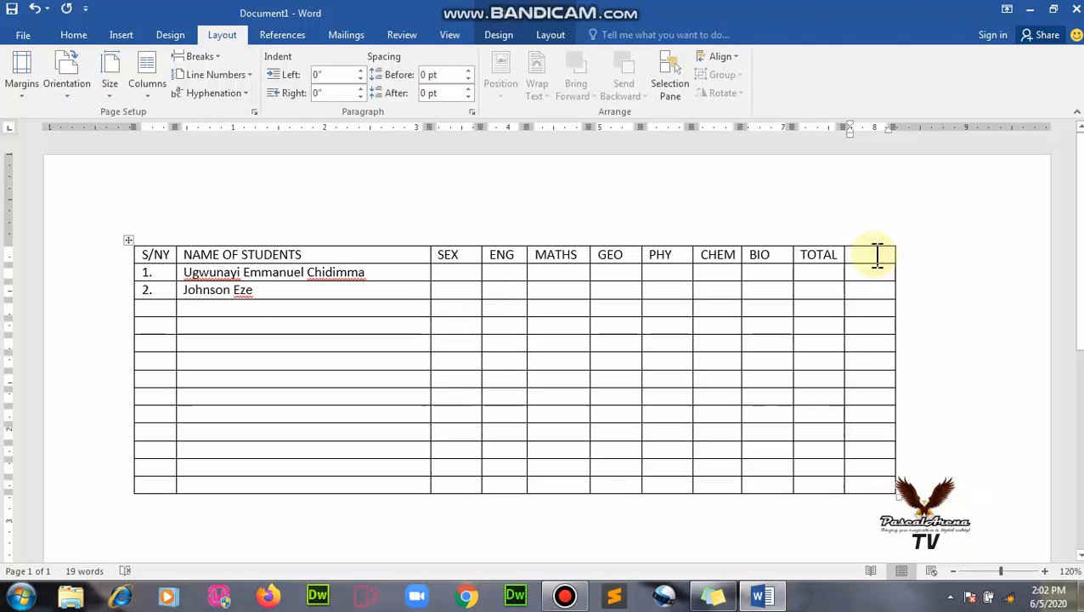
type("AVERAGE")
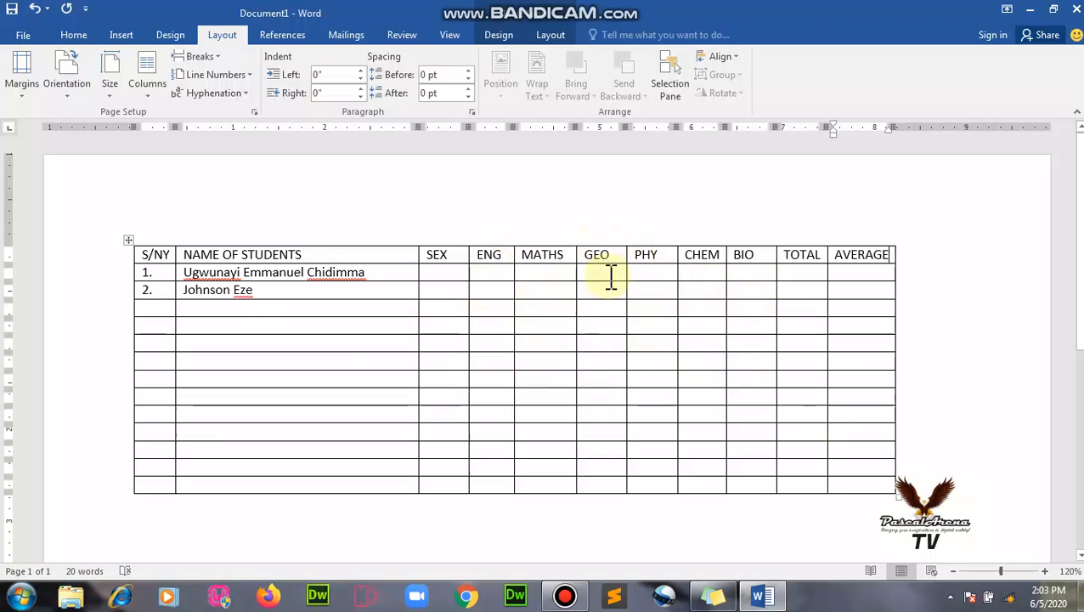
Insert a column left of PHY and head it COM.
right_click(664, 273)
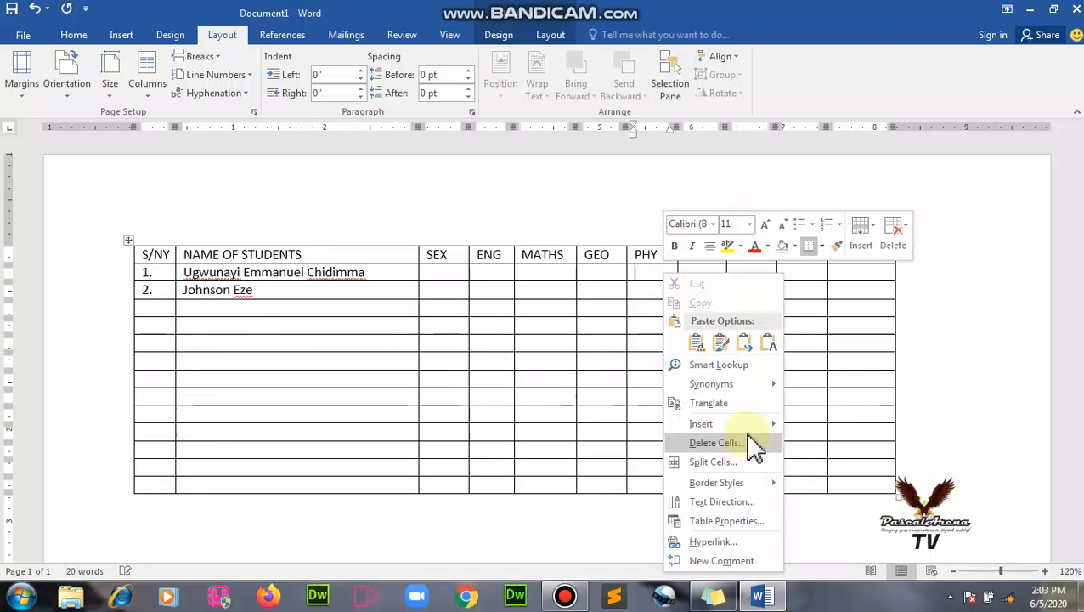
mouse_move(750, 423)
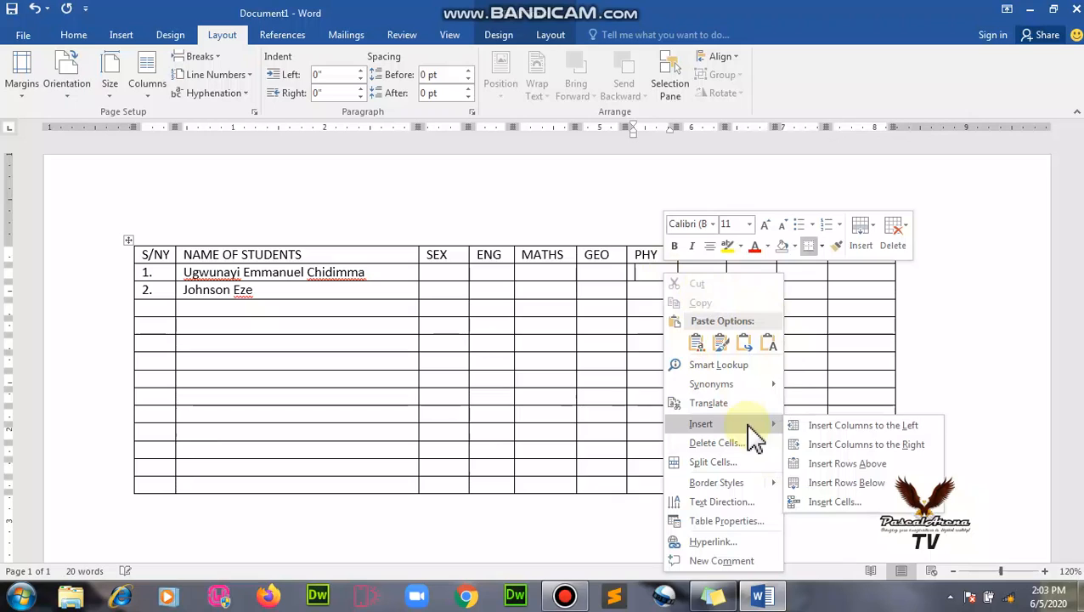
left_click(838, 427)
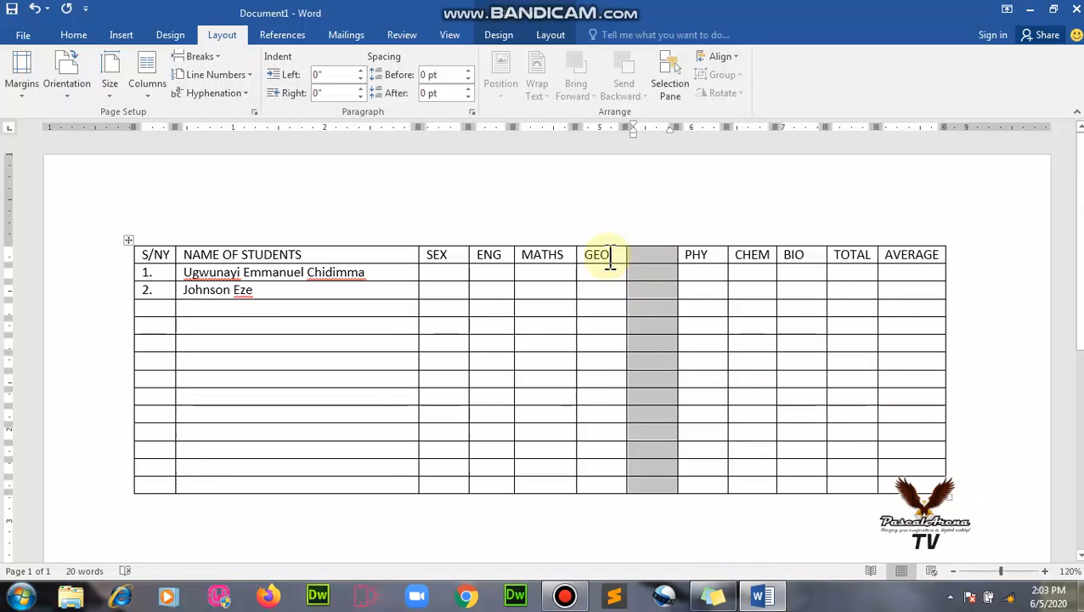
left_click(660, 251)
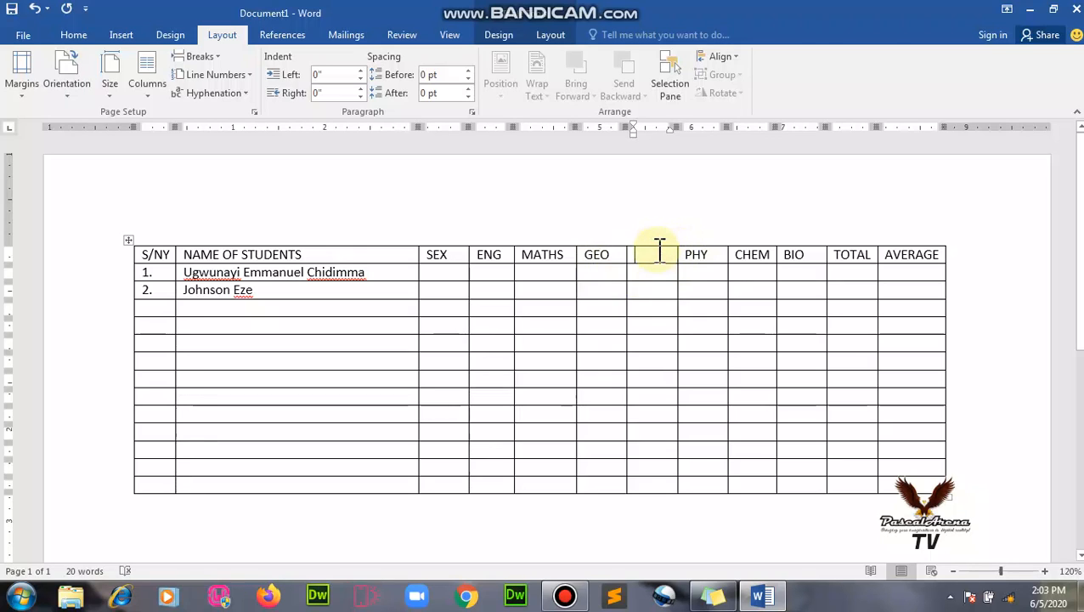
type("COM")
scroll(716, 328, "down", 5)
scroll(717, 329, "up", 5)
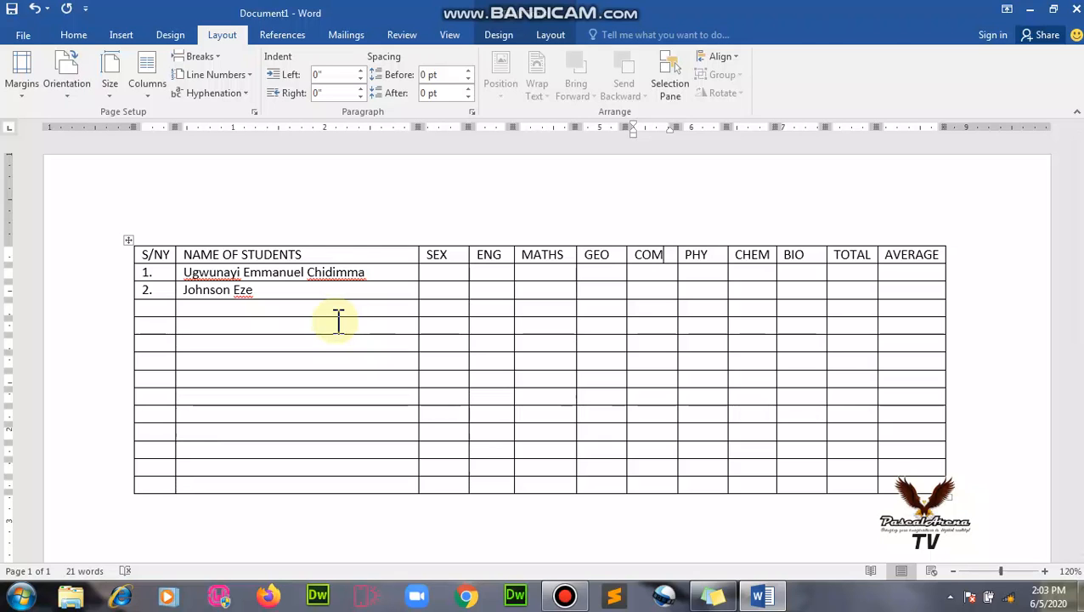
Change the landscape page's paper size to A4 from the Size list.
left_click(108, 100)
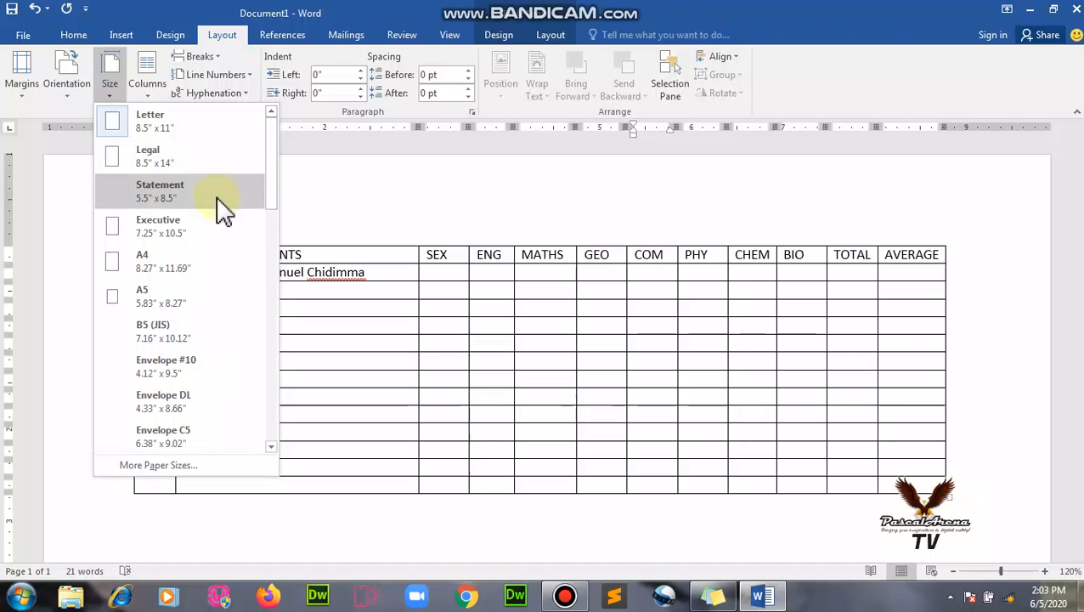
left_click(188, 266)
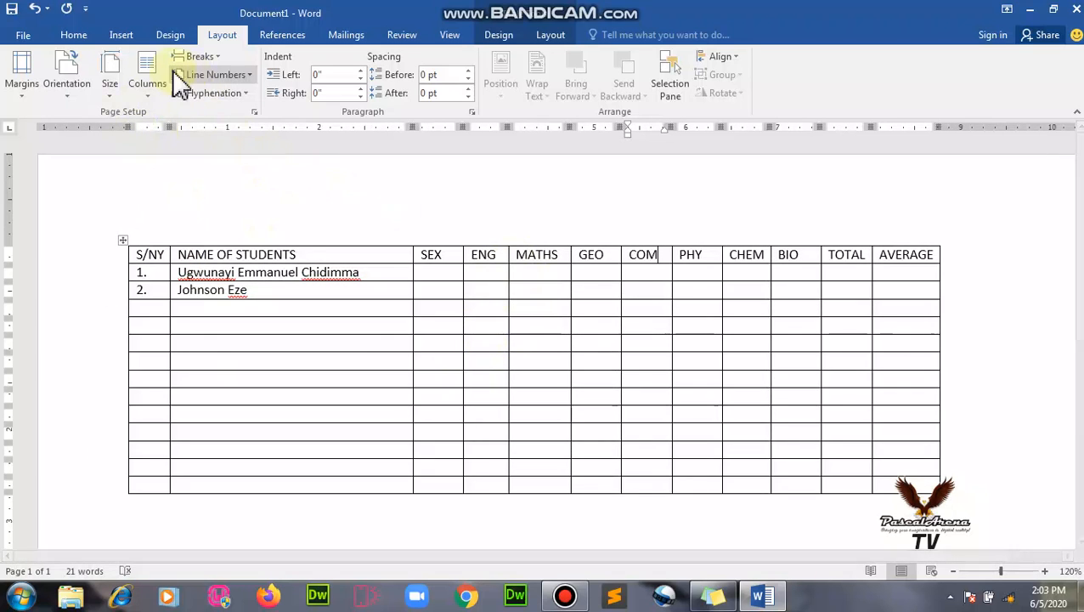
left_click(108, 98)
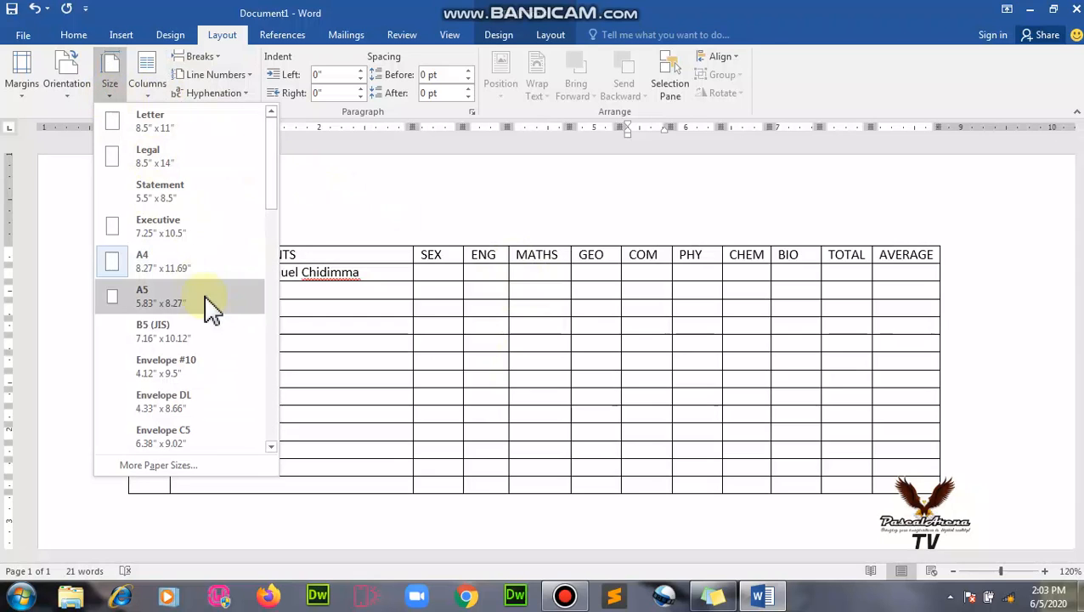
left_click(174, 267)
left_click(592, 359)
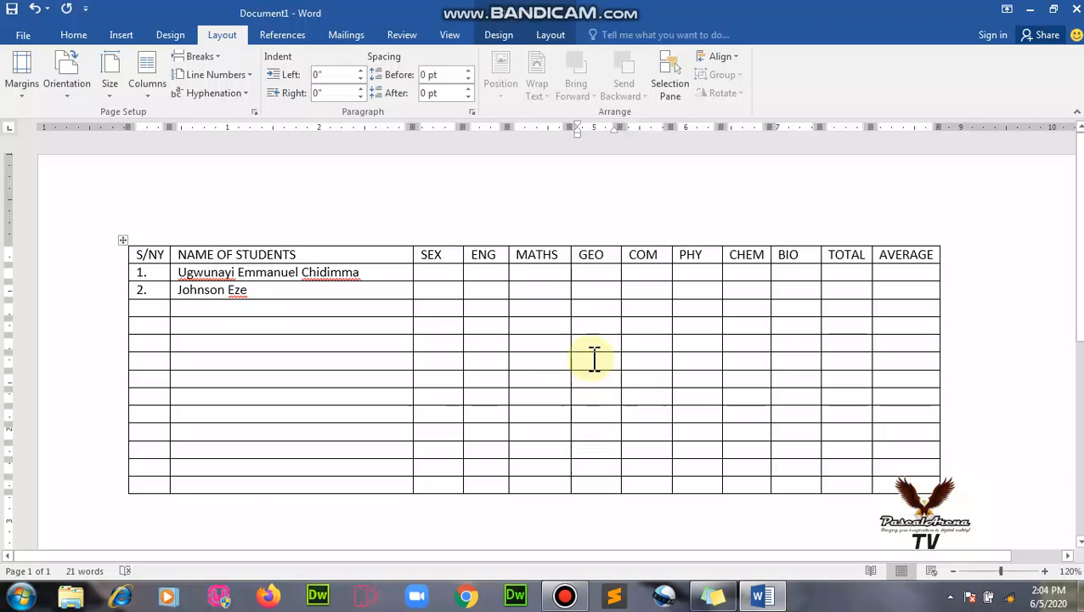
scroll(561, 363, "down", 5)
scroll(545, 368, "up", 5)
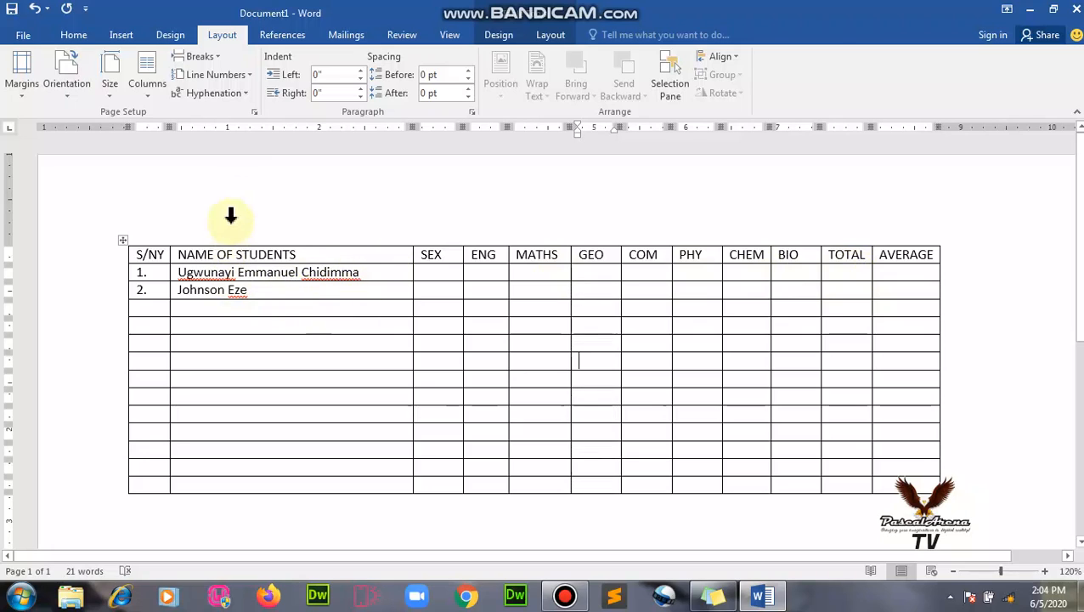
mouse_move(631, 21)
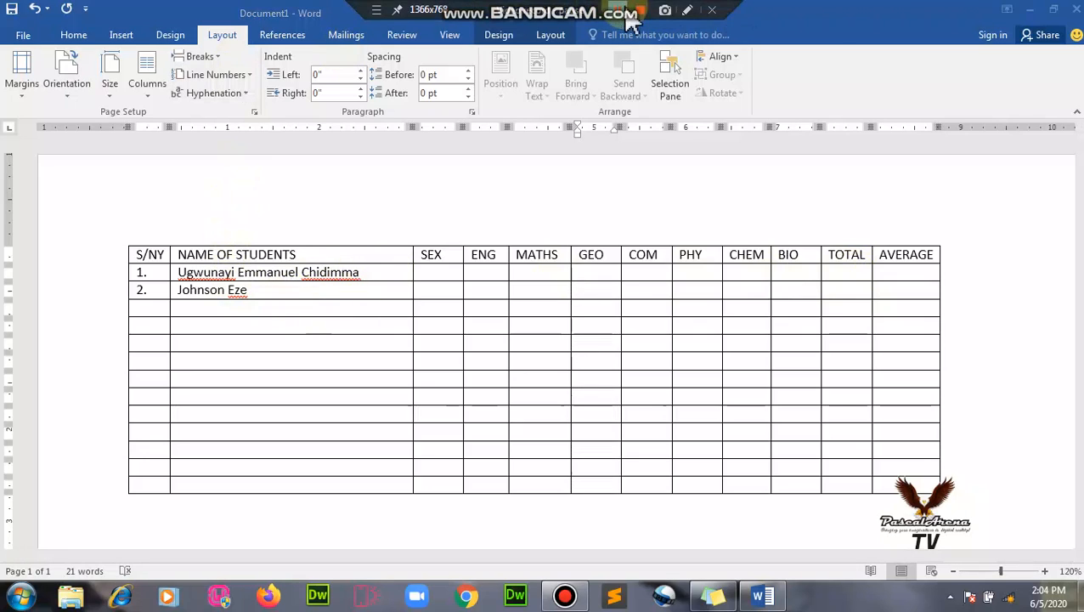